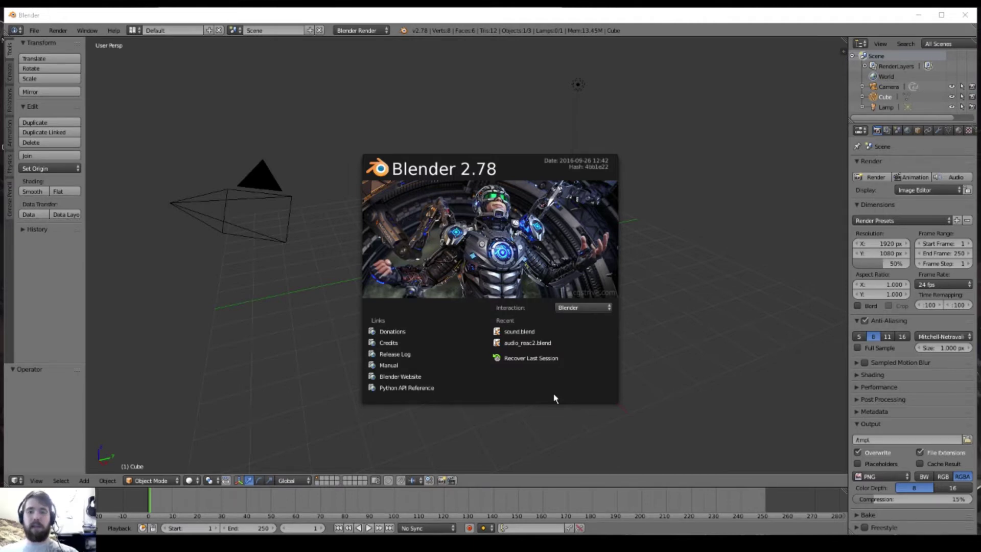
Delete the default cube and add a UV sphere in its place
left_click(687, 275)
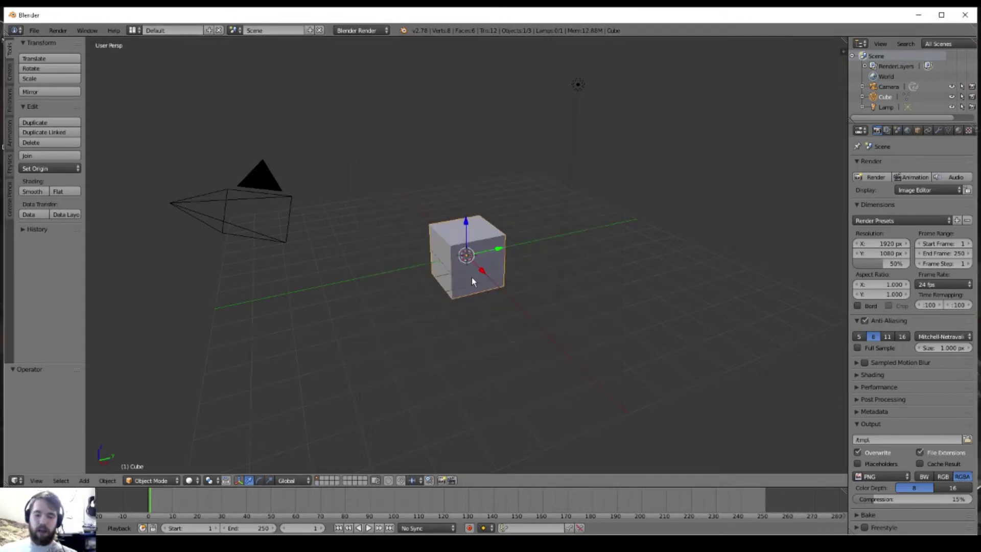
key("x")
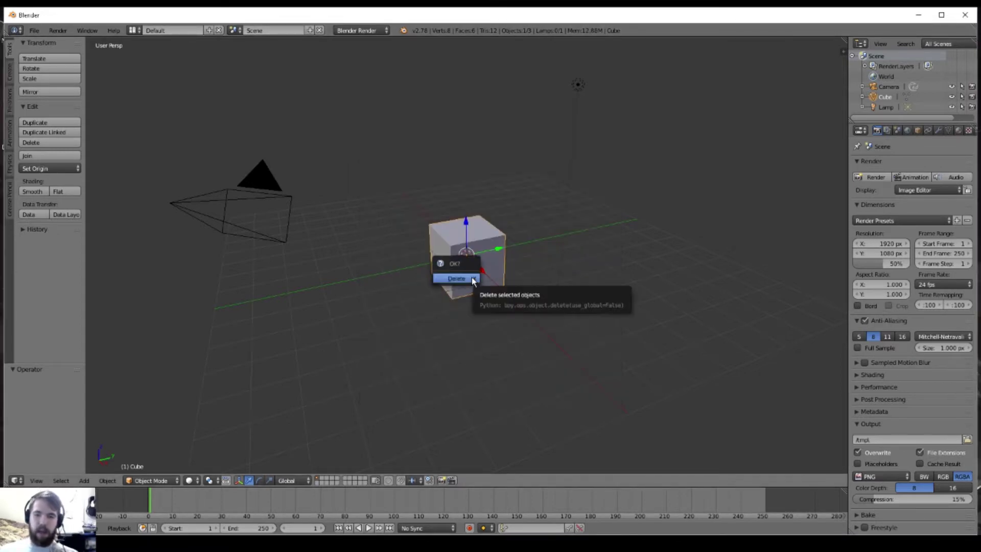
left_click(457, 279)
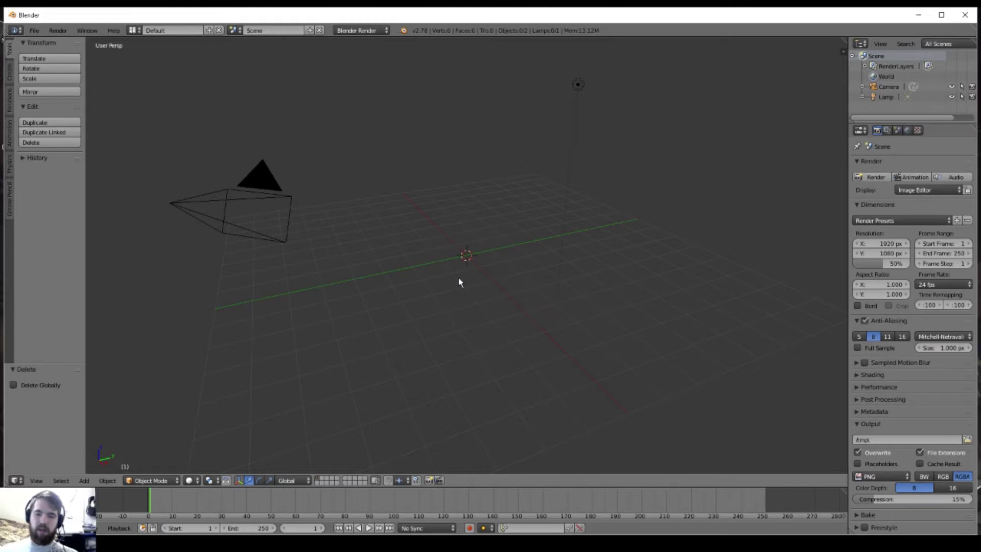
key("shift+a")
mouse_move(460, 280)
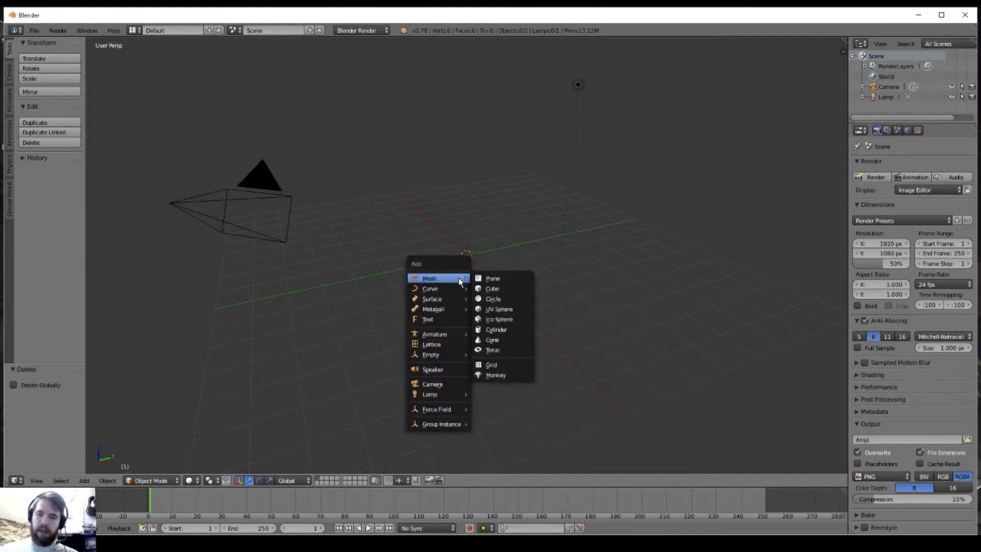
left_click(492, 309)
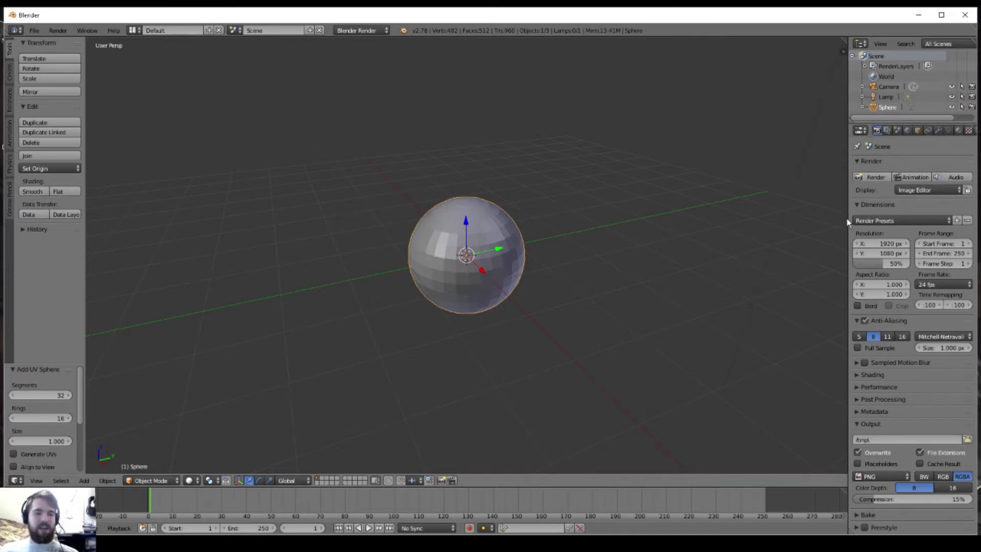
Widen the render settings area and set the scene's frame rate to 30 fps
left_click_drag(845, 214, 661, 213)
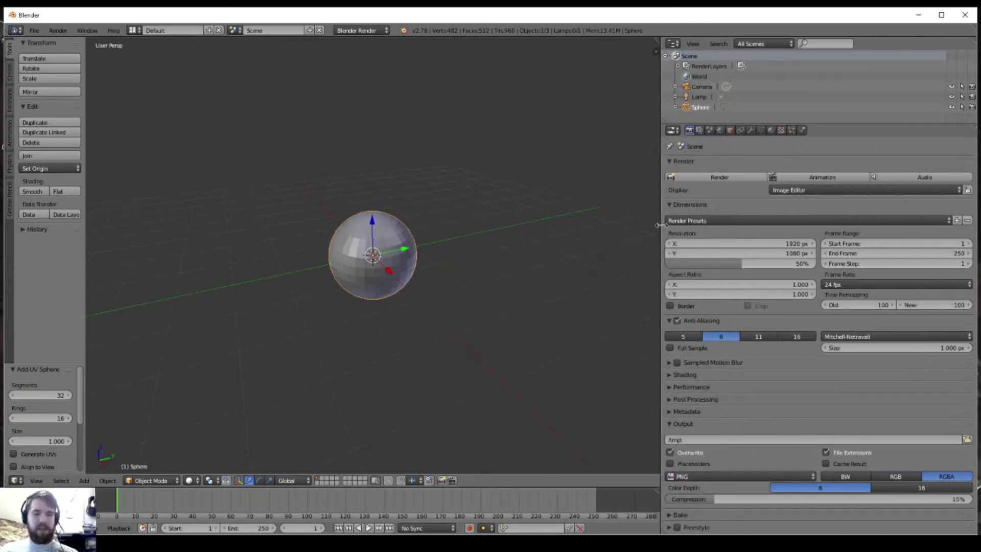
left_click(842, 285)
left_click(840, 337)
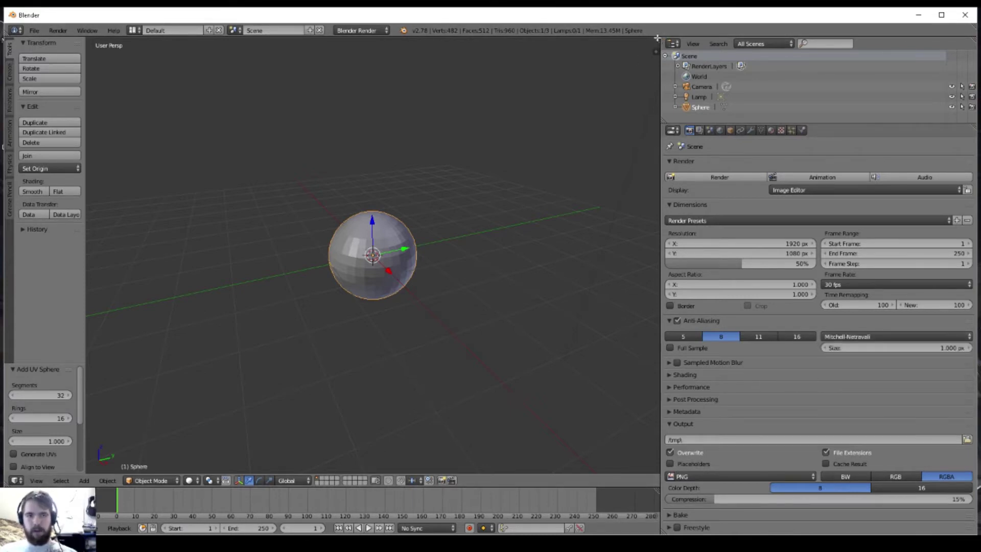
Split the 3D view horizontally into two areas and turn the upper one into a Graph Editor
left_click_drag(657, 37, 629, 296)
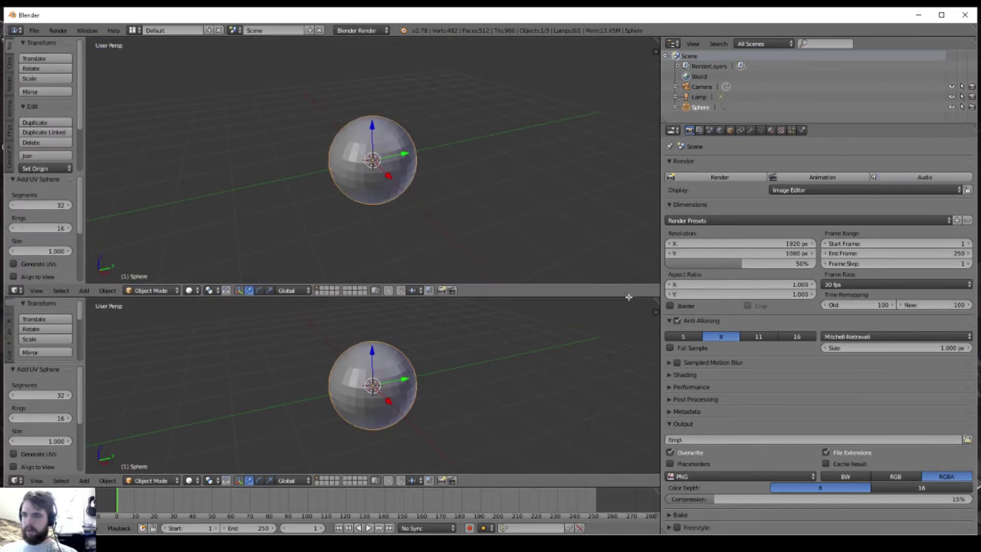
left_click(17, 288)
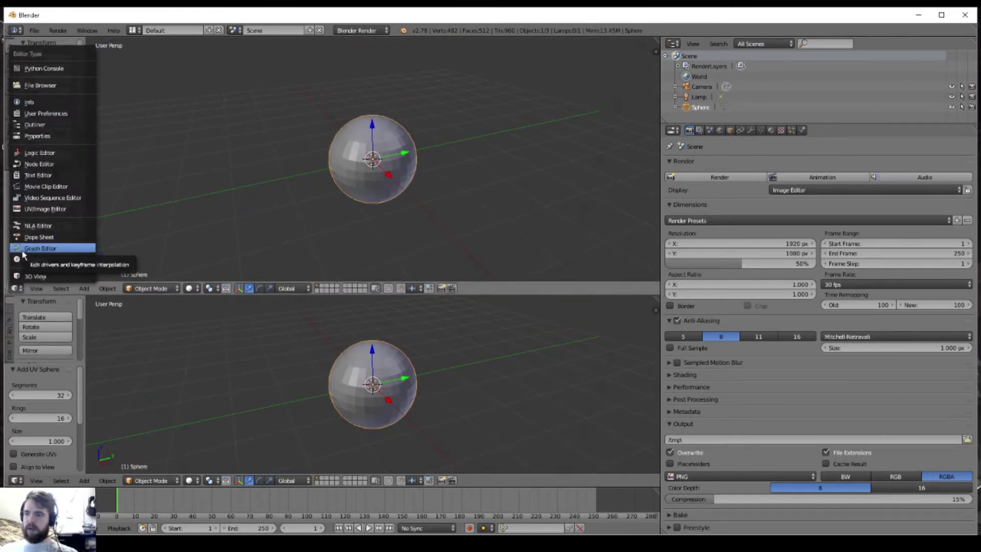
left_click(40, 249)
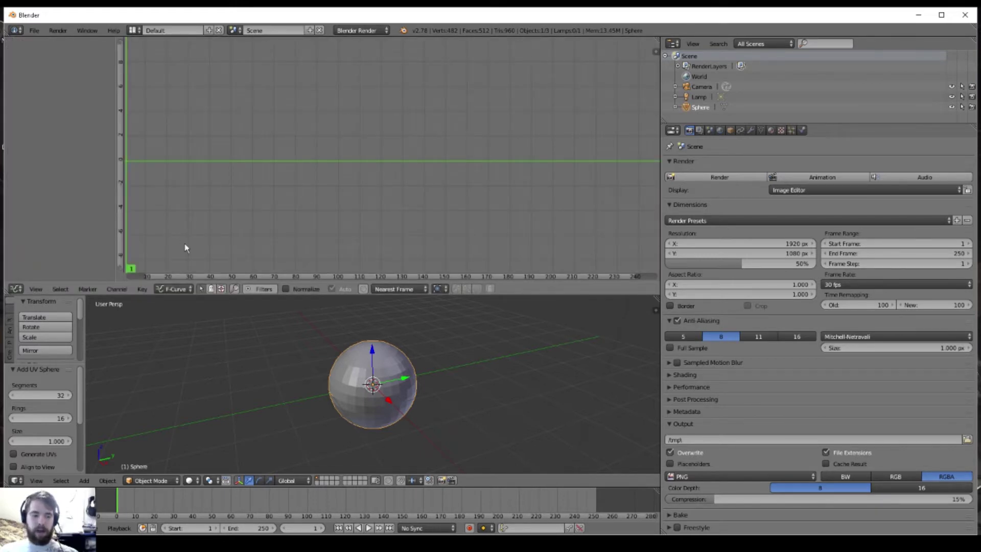
Set the current frame to 0 and insert a Scaling keyframe on the sphere
middle_click_drag(177, 195, 413, 180)
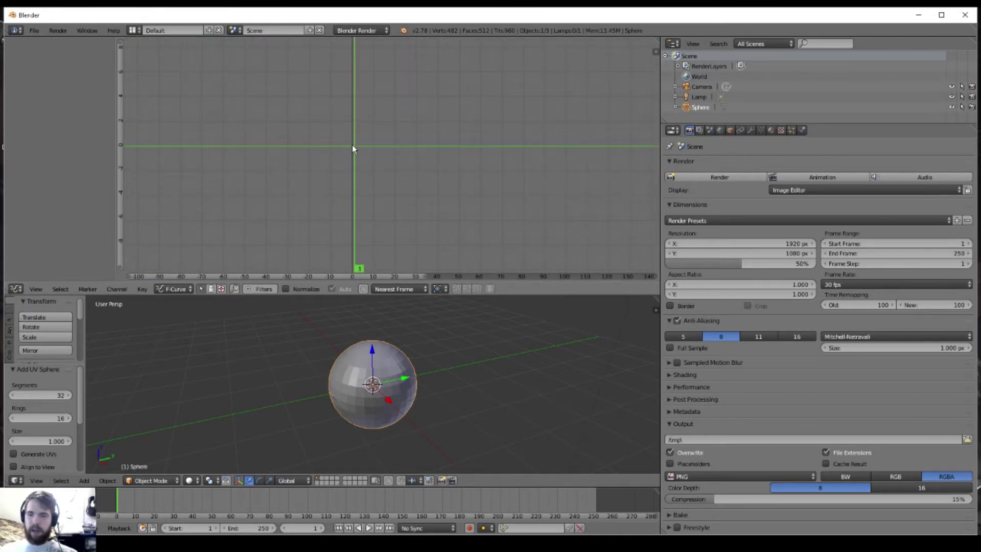
scroll(352, 145, "up", 5)
middle_click_drag(296, 153, 315, 151)
left_click(321, 139)
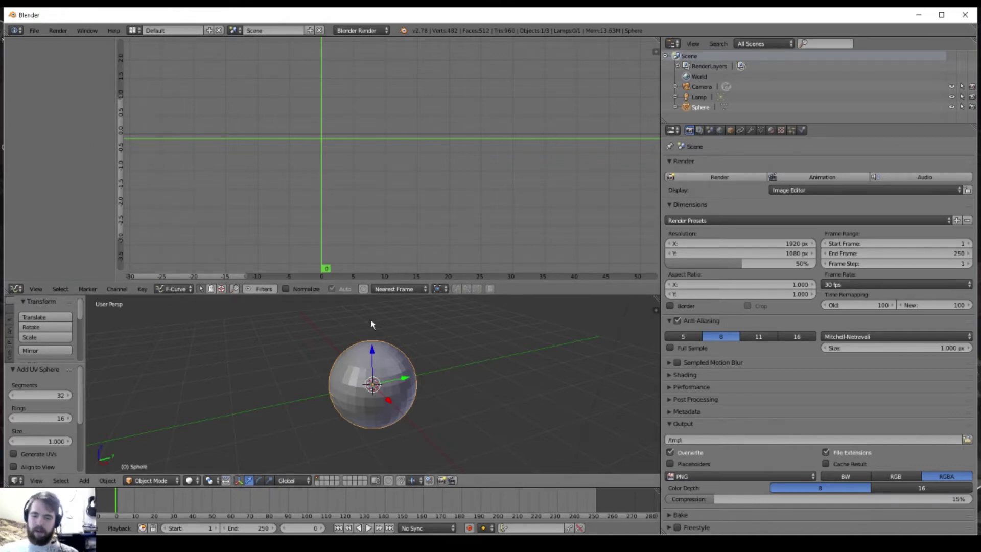
key("i")
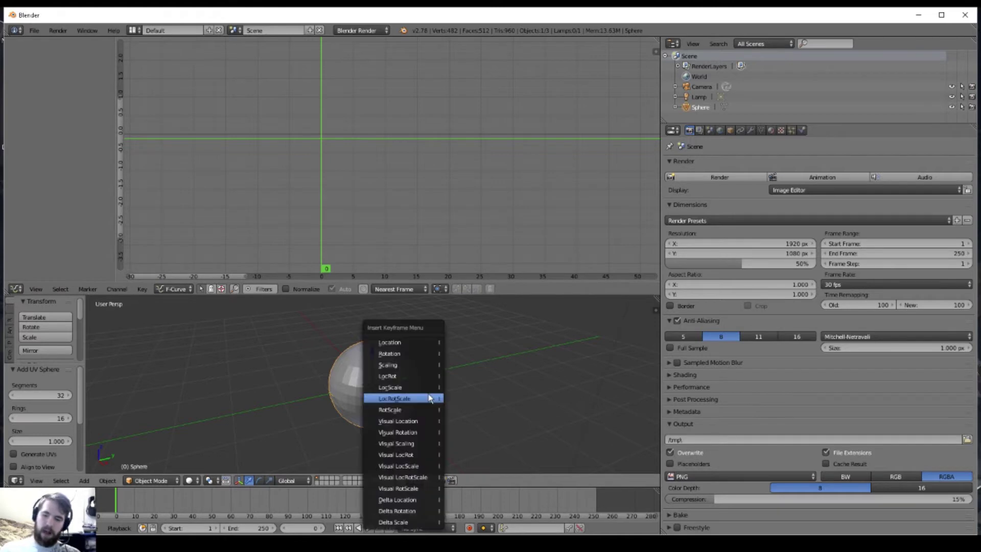
left_click(405, 368)
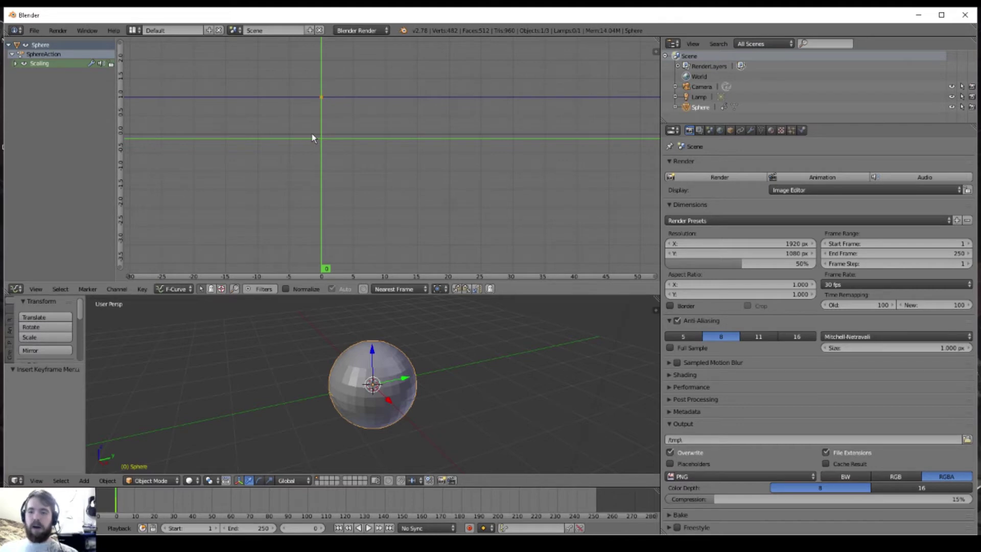
Bake the sound file "Geoxor - You & I(1).mp3" to the sphere's scaling F-curves with the default bake settings
left_click(141, 289)
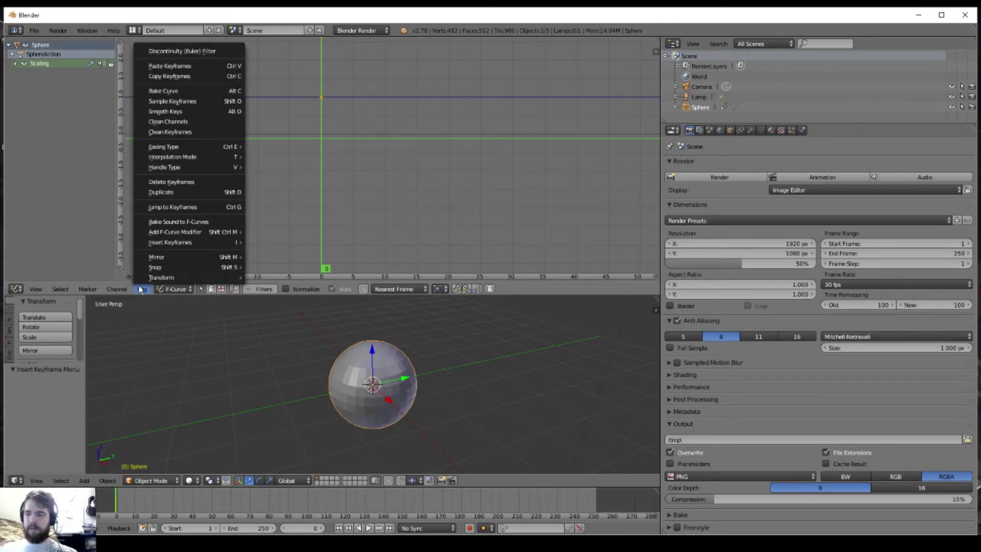
left_click(162, 223)
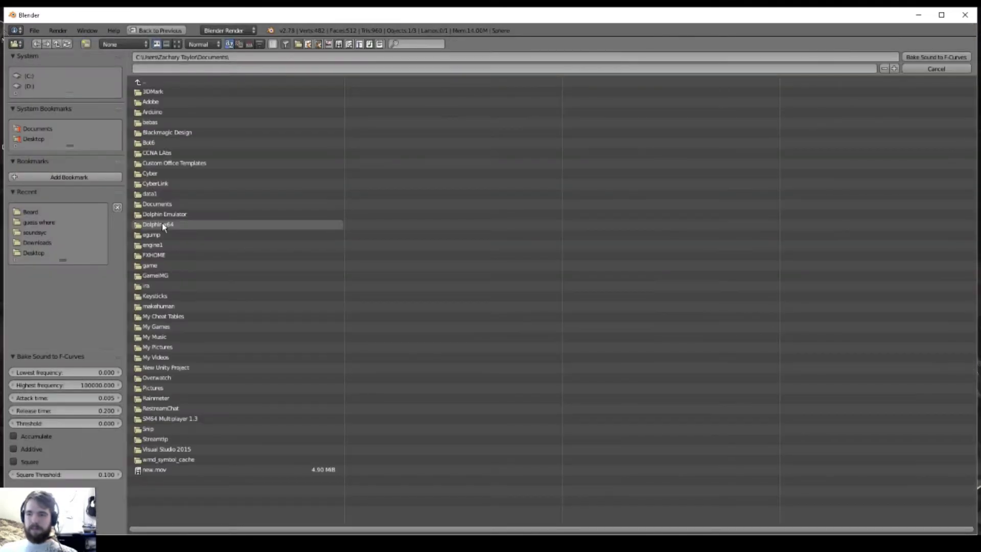
left_click(33, 211)
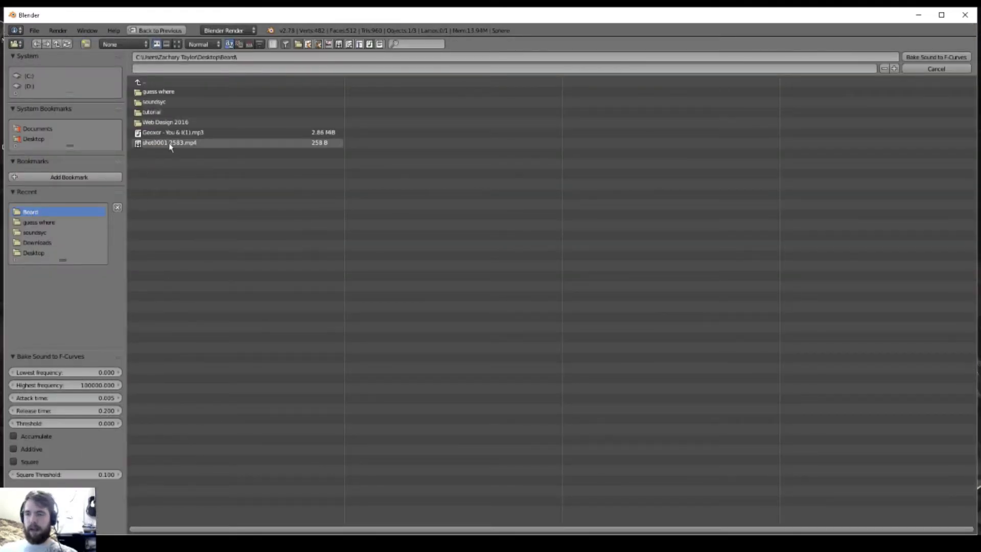
left_click(159, 133)
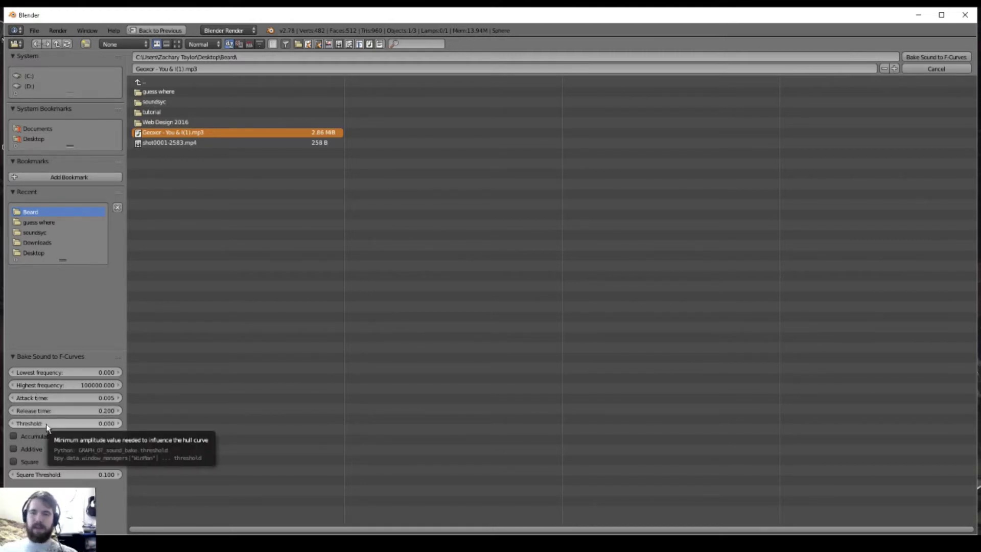
left_click(919, 59)
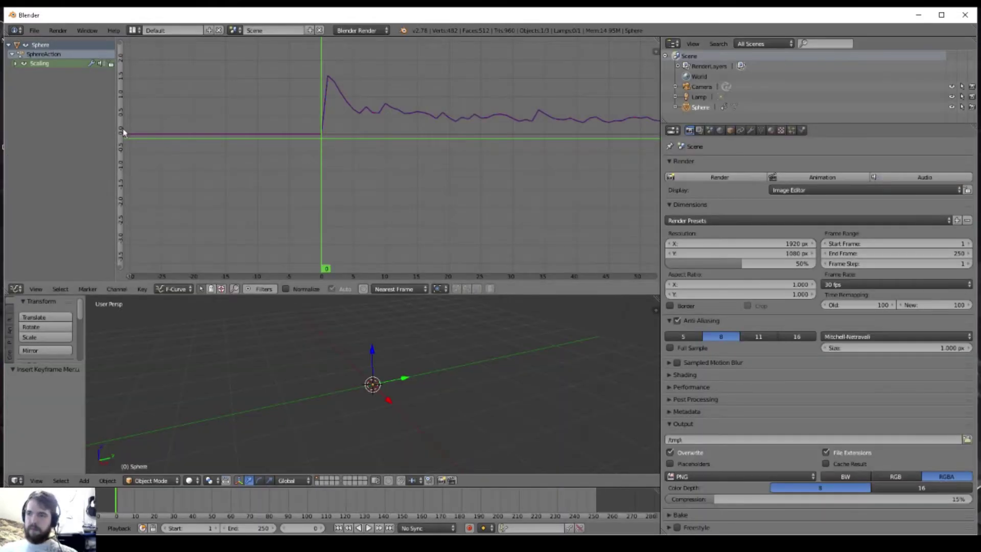
Inspect the baked scaling curve, preview the sphere's animation, and return to frame 0
scroll(313, 183, "up", 5)
middle_click_drag(316, 101, 337, 161)
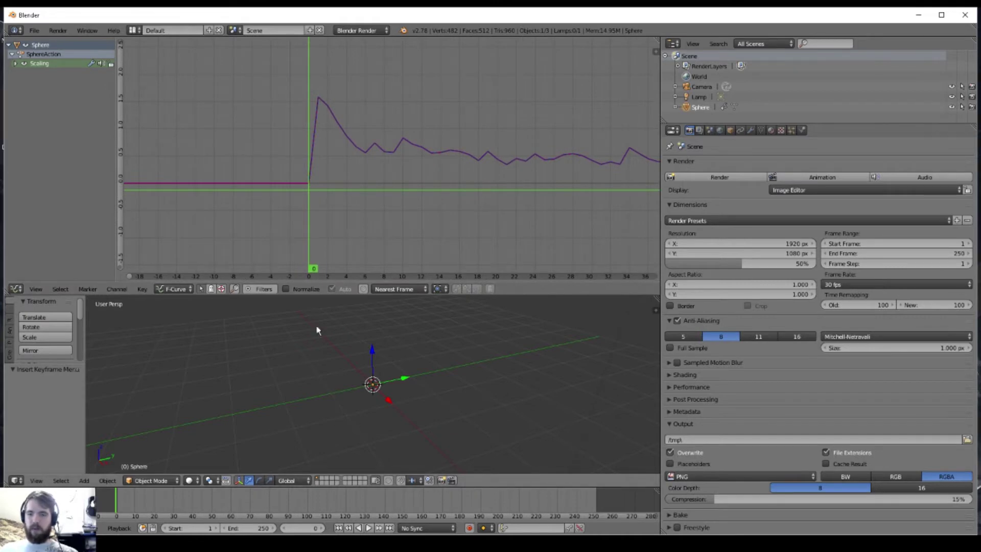
key("alt+a")
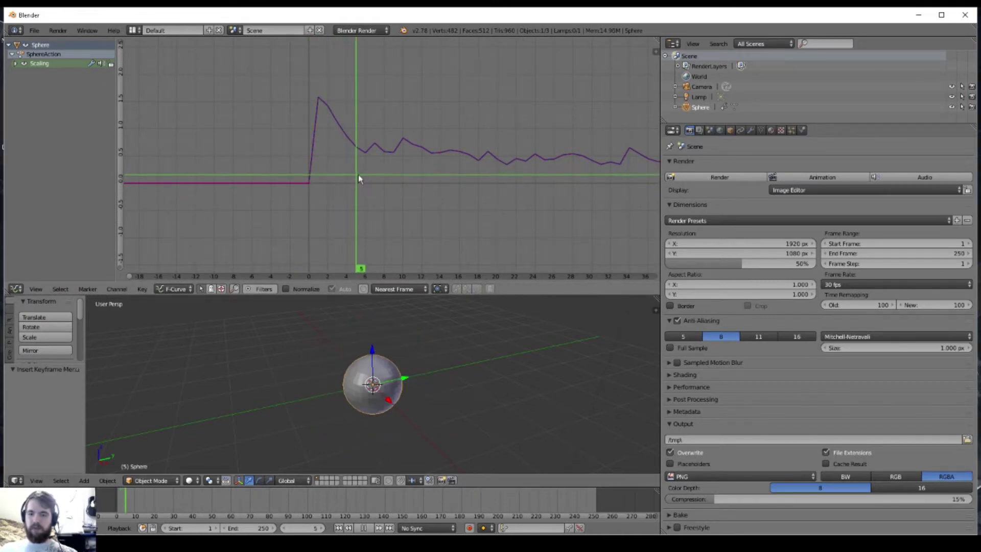
left_click_drag(406, 179, 306, 187)
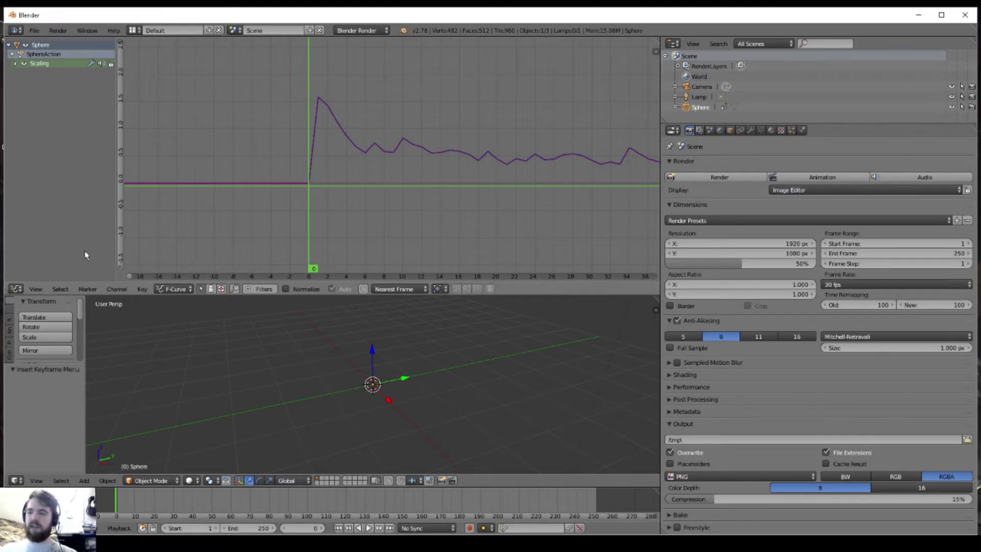
Change the upper area to the Video Sequence Editor and add "Geoxor - You & I(1).mp3" as a sound strip starting at frame 0
left_click(16, 290)
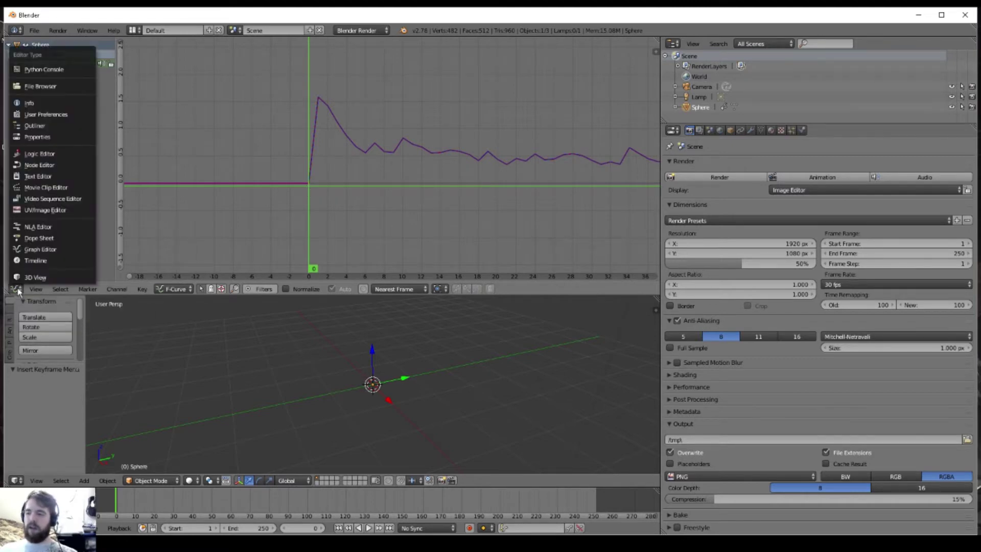
left_click(25, 200)
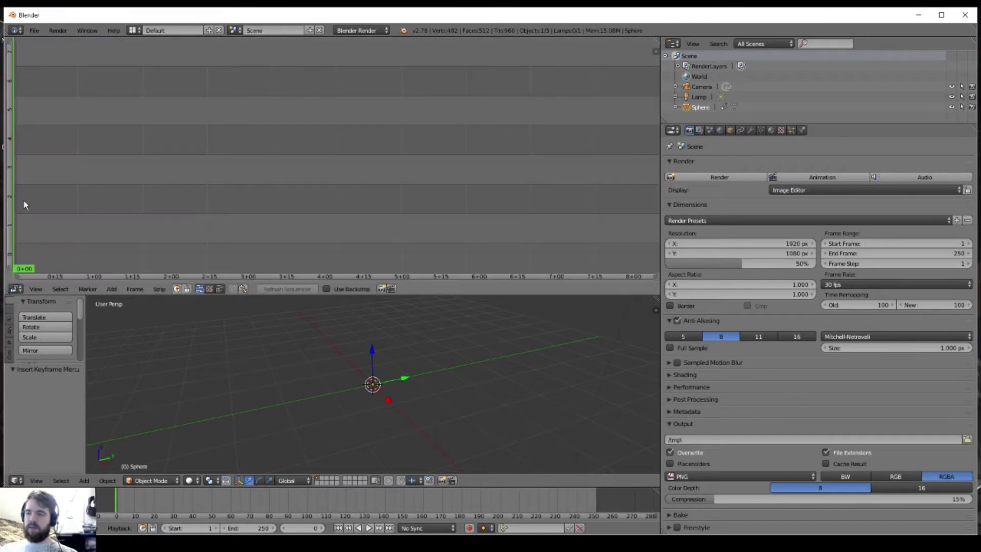
middle_click_drag(167, 226, 289, 236)
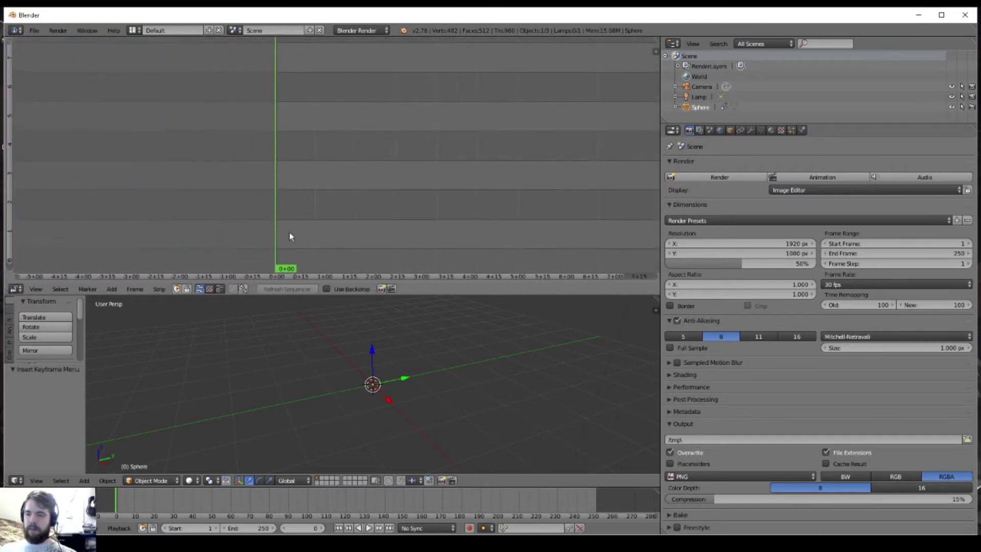
key("shift+a")
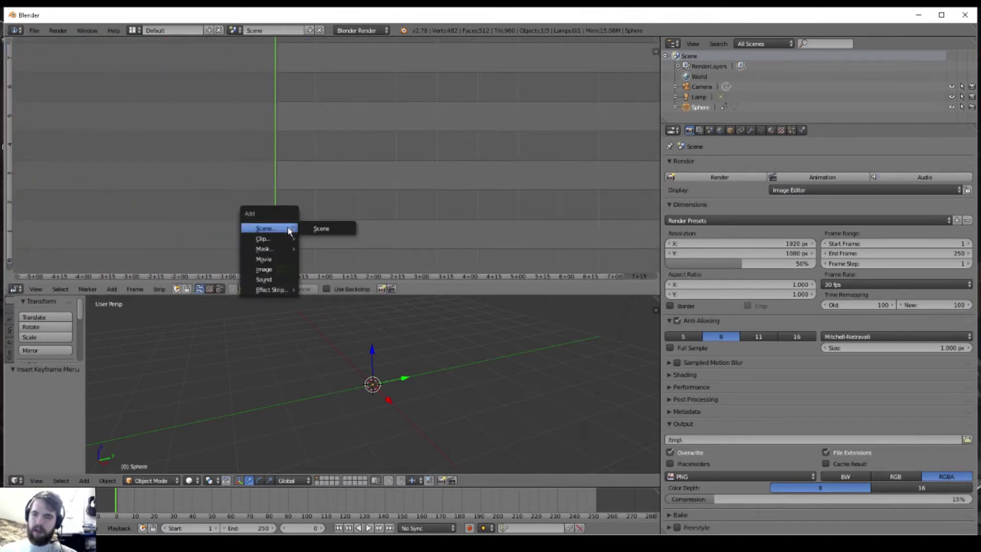
left_click(275, 278)
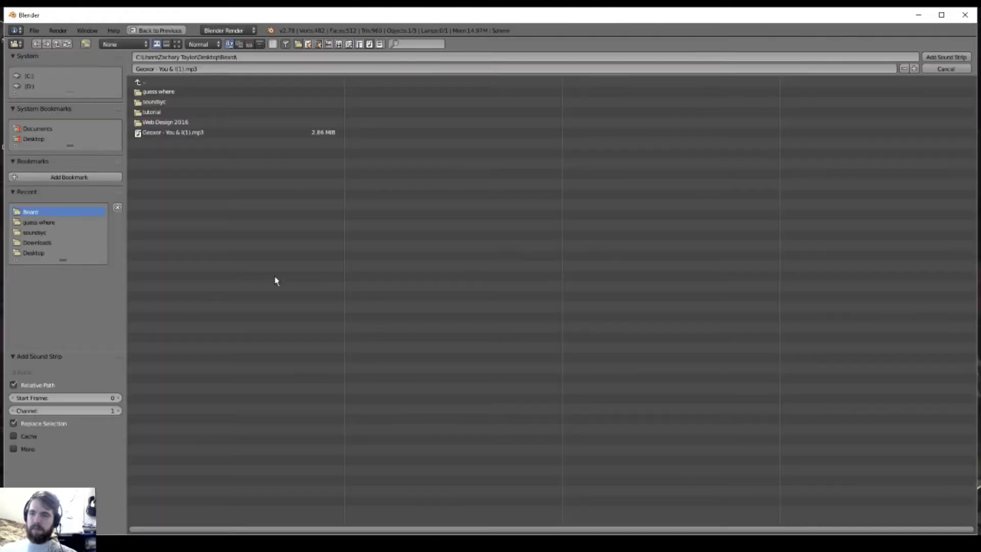
left_click(169, 137)
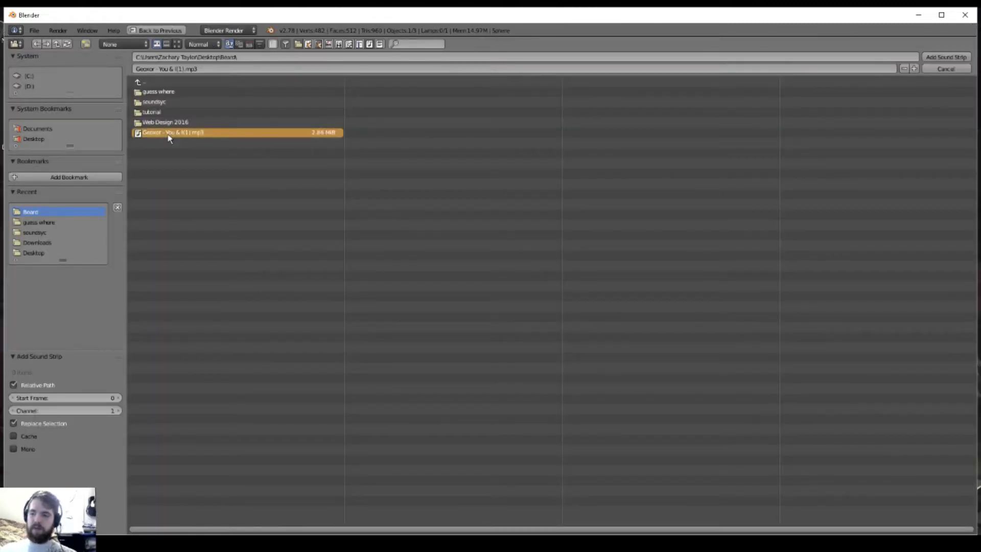
left_click(946, 57)
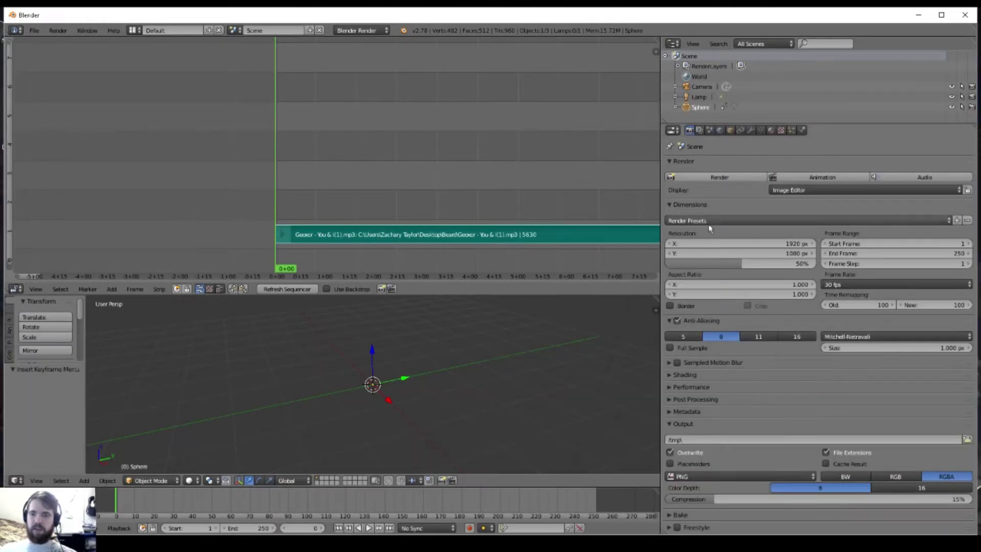
Play the animation with the sound strip to check the sphere against the music, and stop playback
left_click(369, 528)
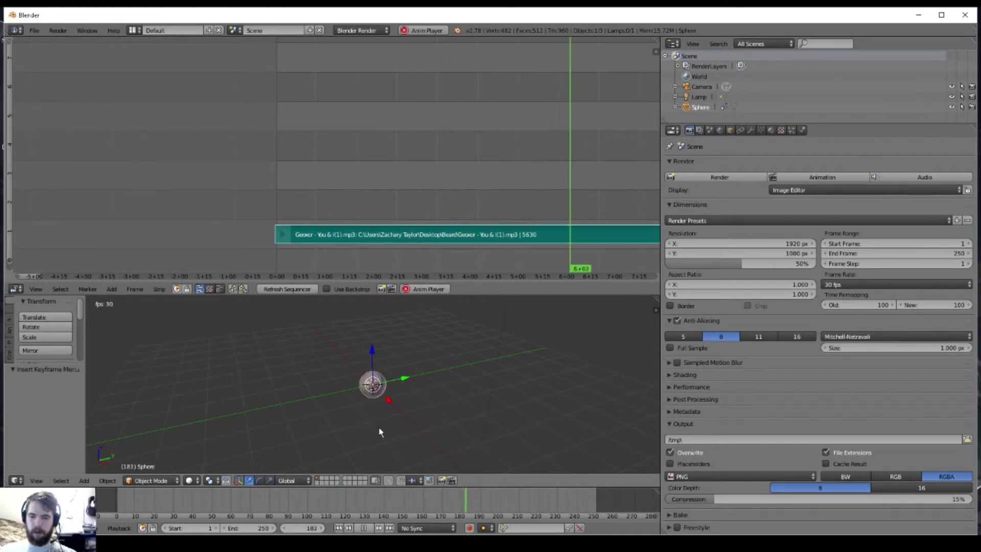
left_click(364, 528)
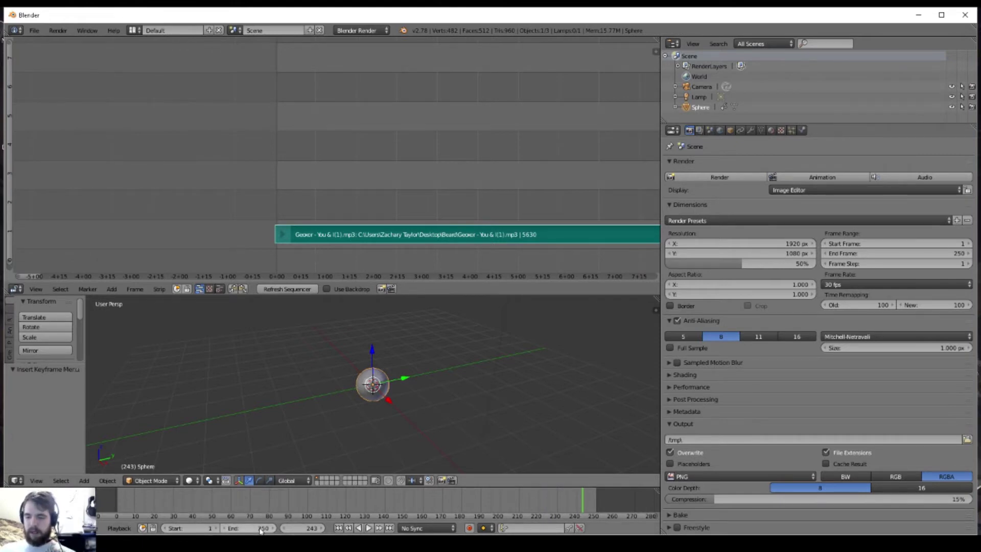
Set the animation's end frame to 2586
scroll(373, 262, "down", 3)
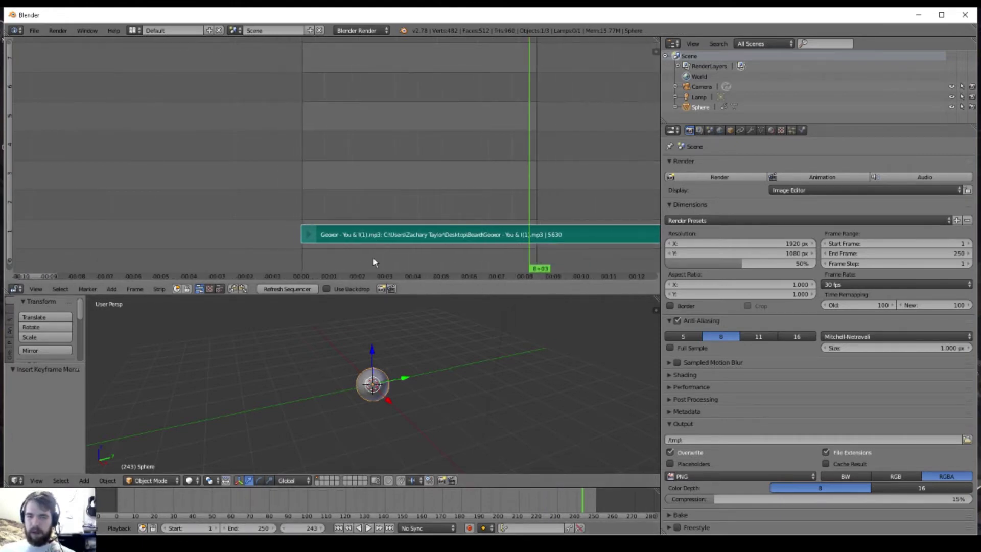
left_click(243, 528)
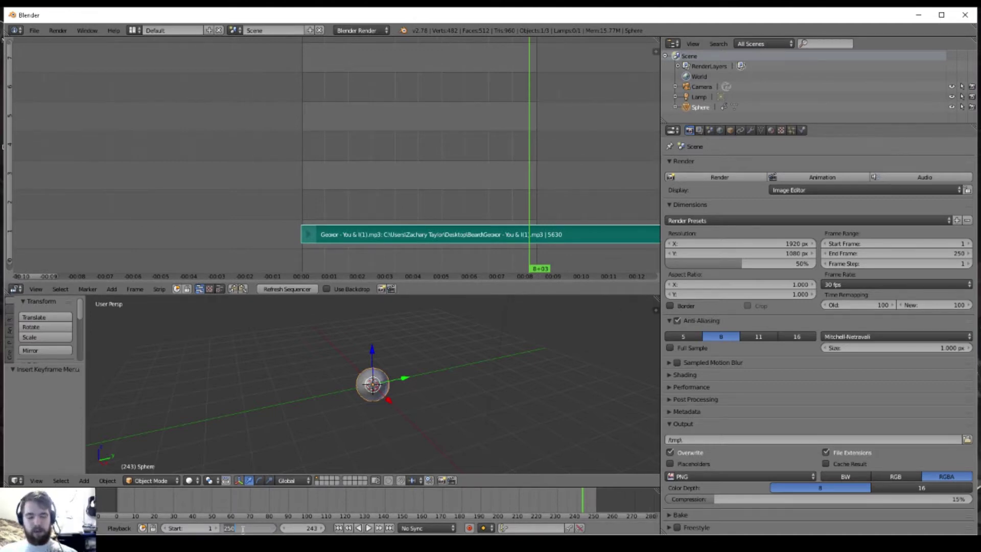
type("25")
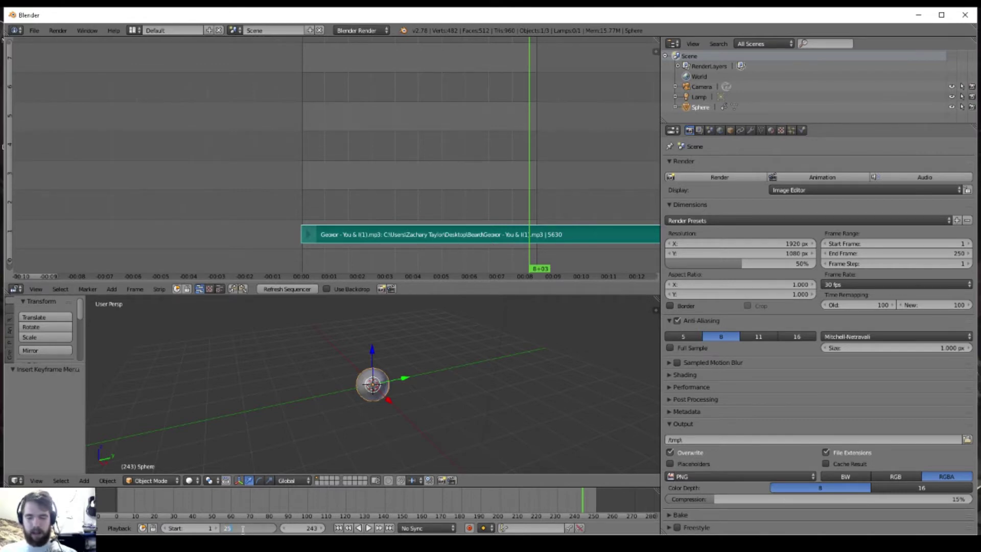
type("86")
key("Return")
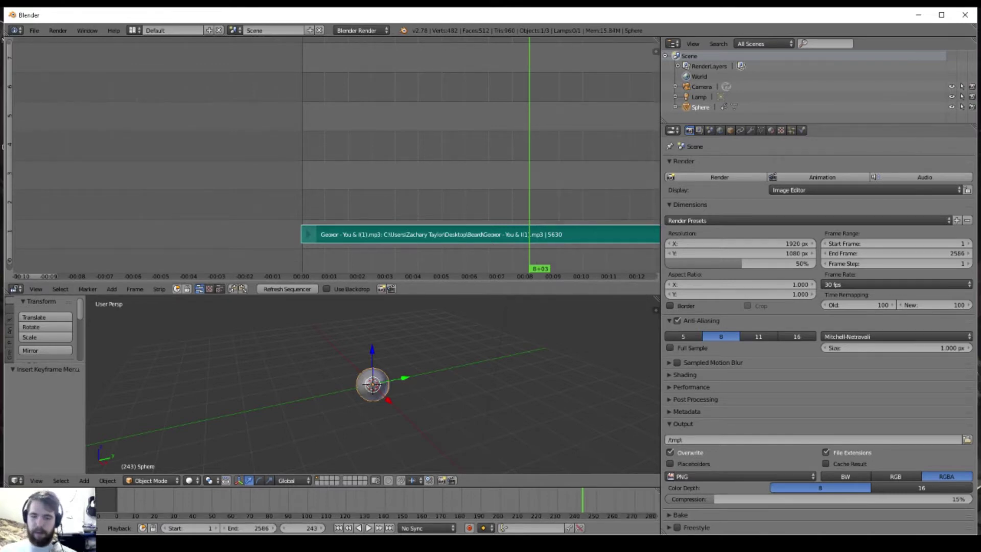
Merge the sequencer area into the 3D view and show the timeline's full frame range
scroll(367, 507, "down", 3)
scroll(367, 507, "down", 10)
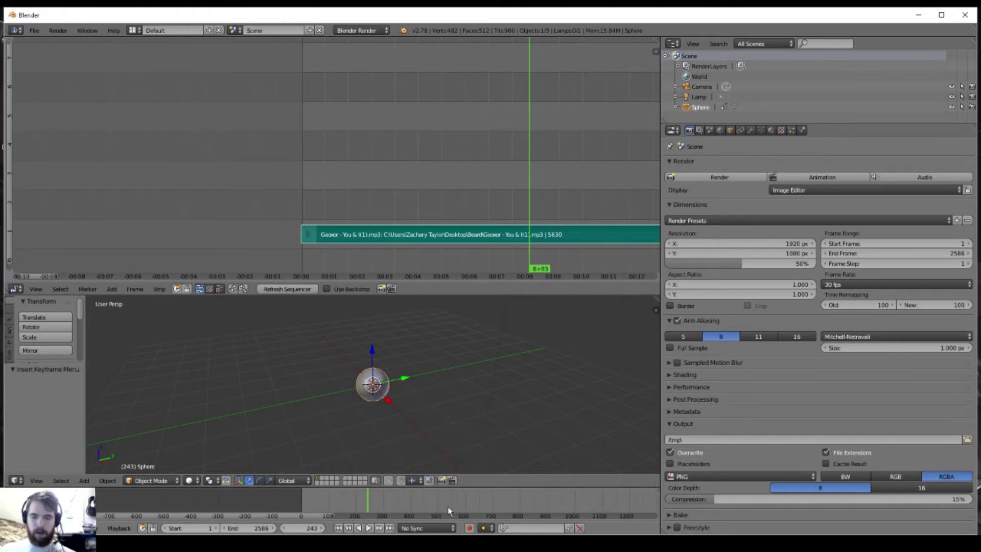
scroll(462, 501, "up", 3)
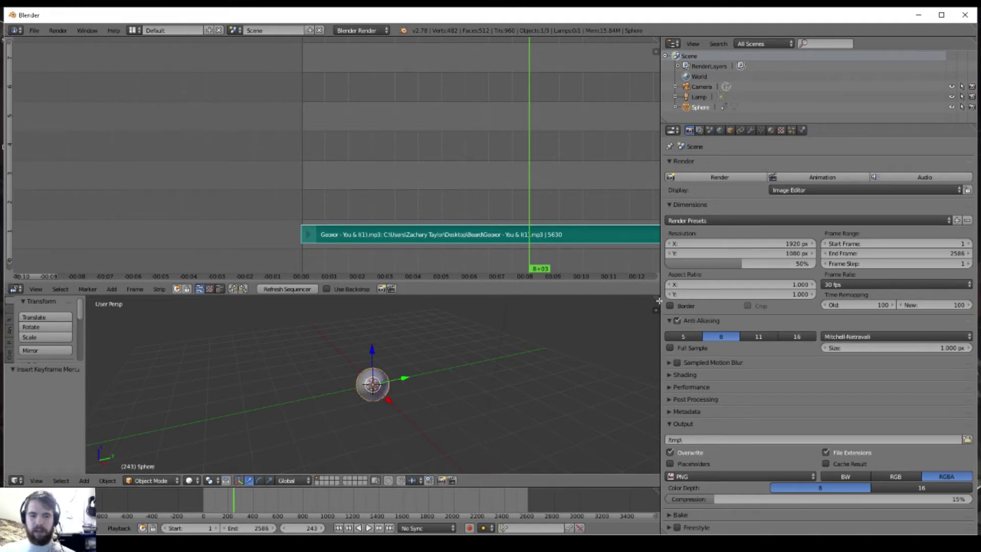
left_click_drag(657, 298, 642, 237)
scroll(318, 330, "up", 7)
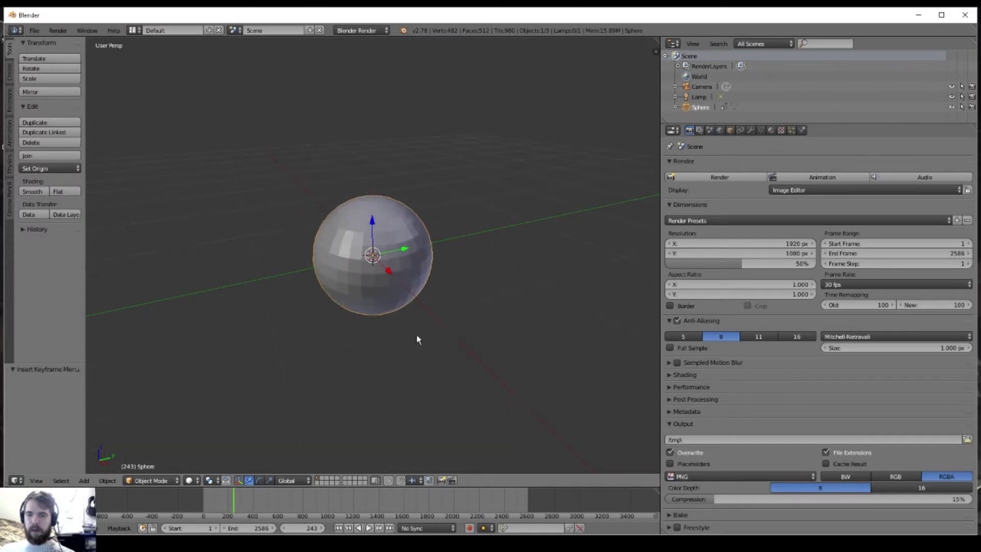
middle_click_drag(473, 369, 423, 349)
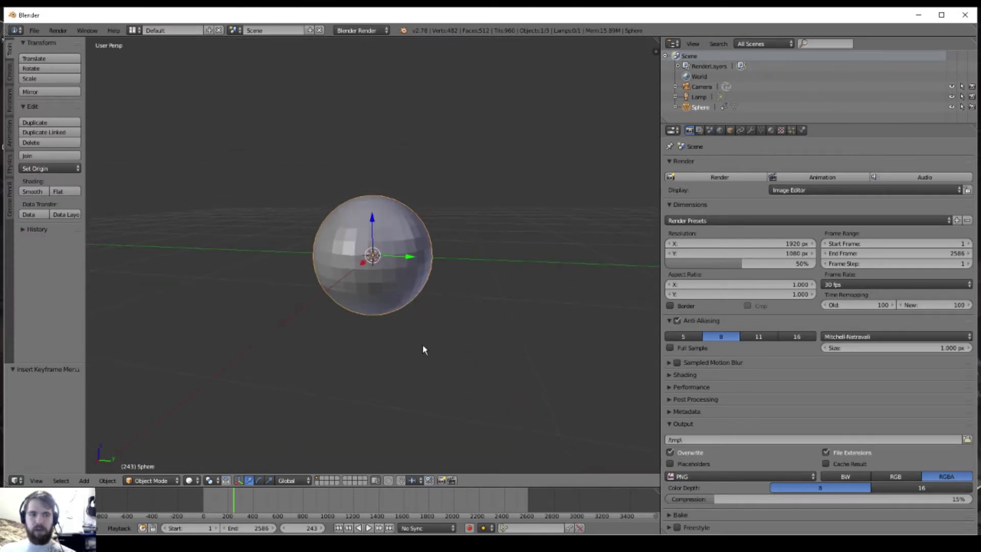
Add a new material to the sphere and switch the render engine to Cycles Render
left_click(772, 130)
left_click(755, 198)
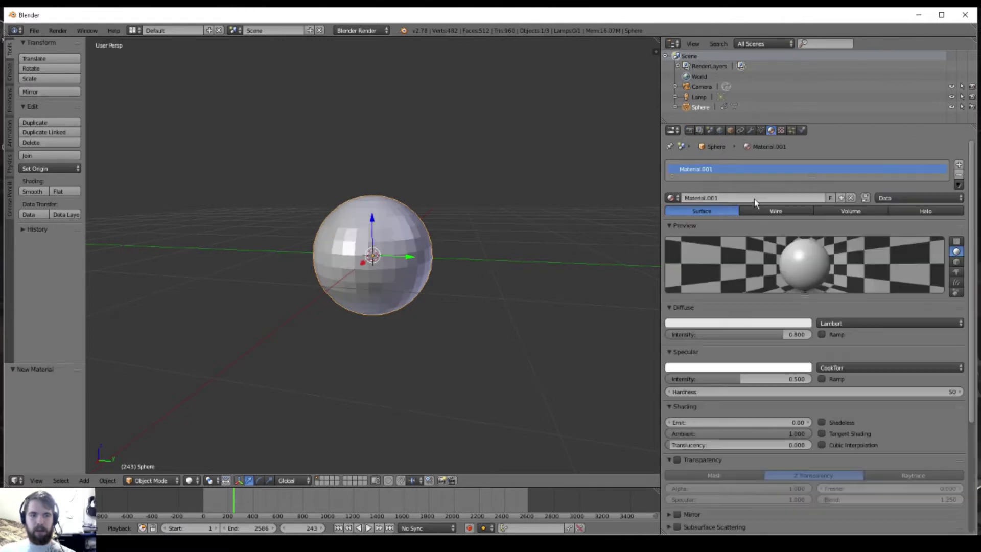
left_click(352, 30)
left_click(351, 62)
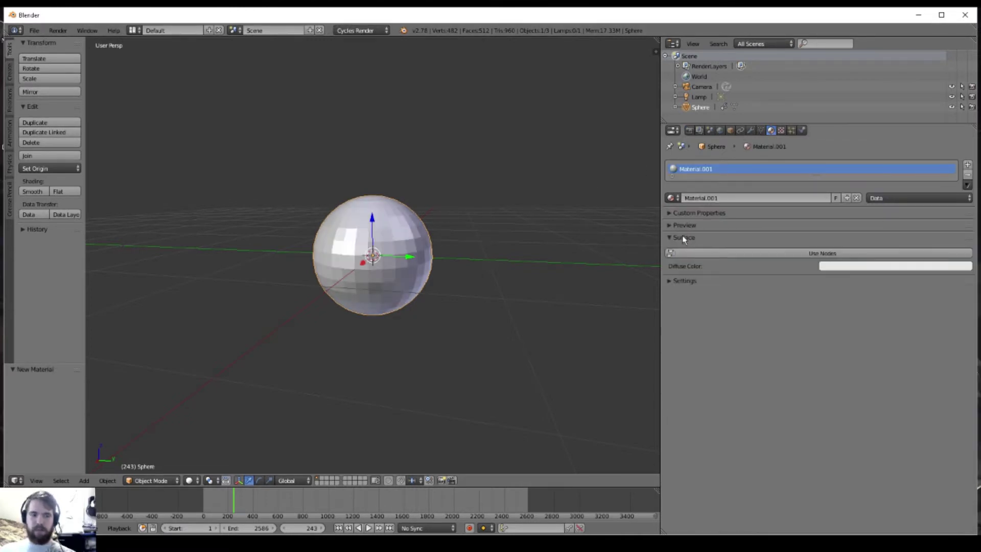
Enable nodes for the sphere's material, show its preview, and set the surface shader to Refraction BSDF
left_click(707, 253)
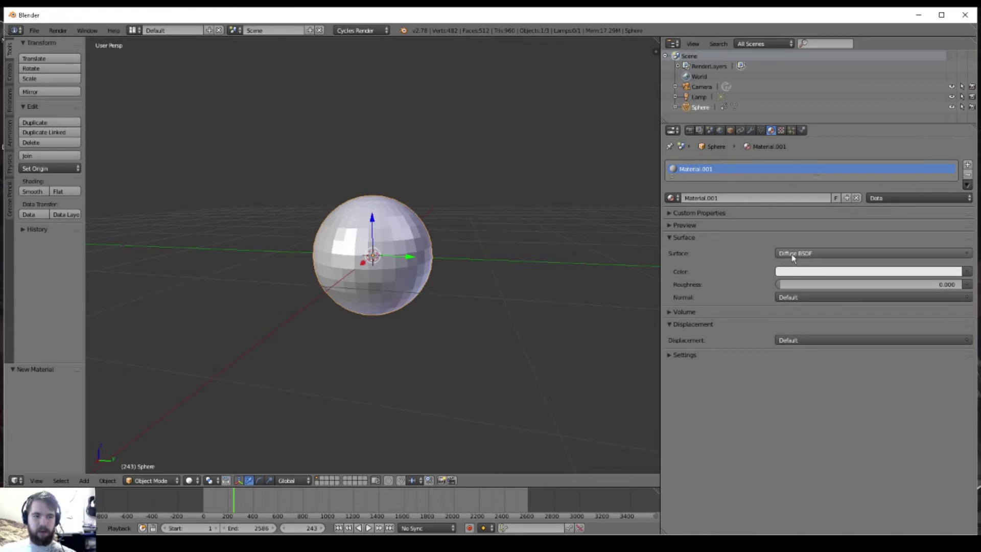
left_click(668, 225)
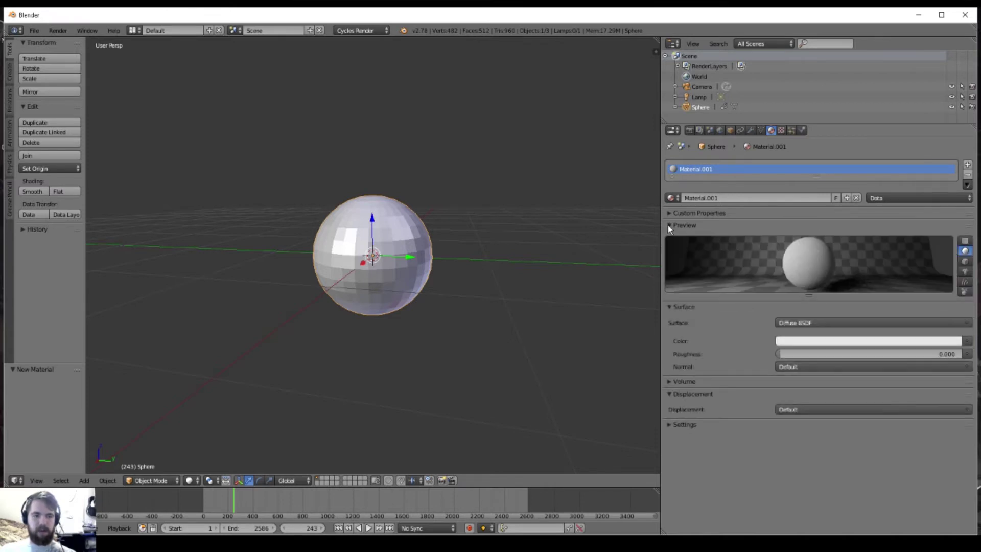
left_click(788, 322)
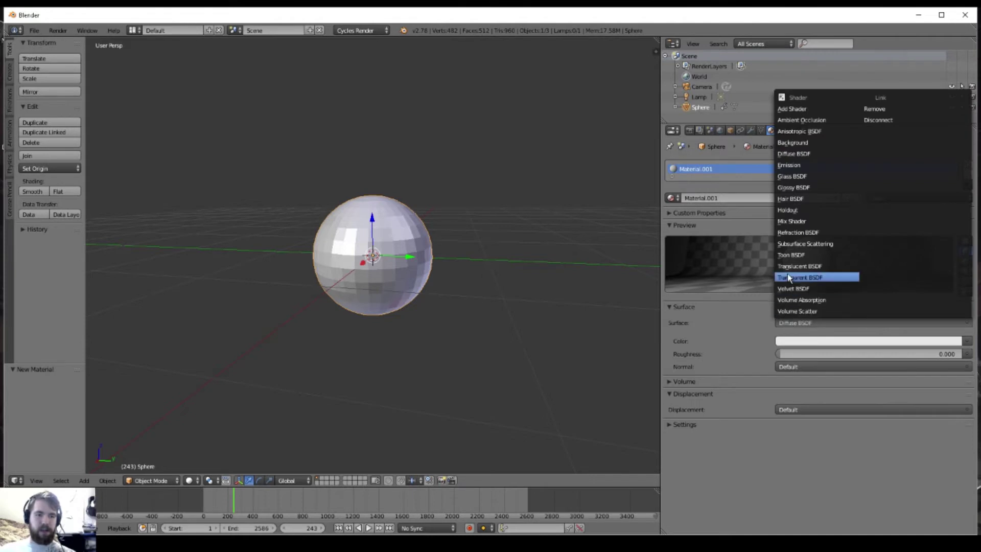
left_click(791, 233)
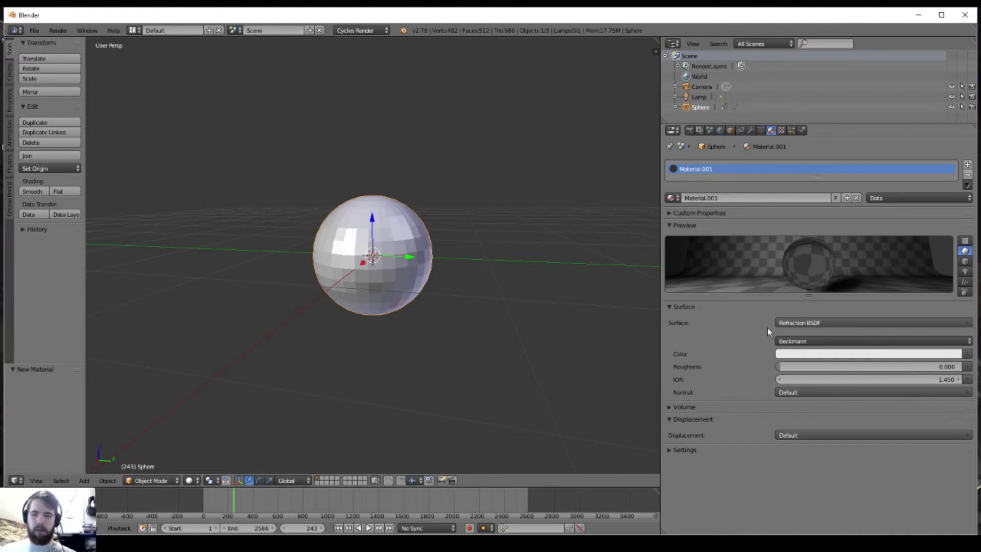
Preview the sphere's scale animation by scrubbing to about frame 1700 and playing from there, and stop playback
scroll(372, 332, "up", 3)
scroll(369, 333, "down", 9)
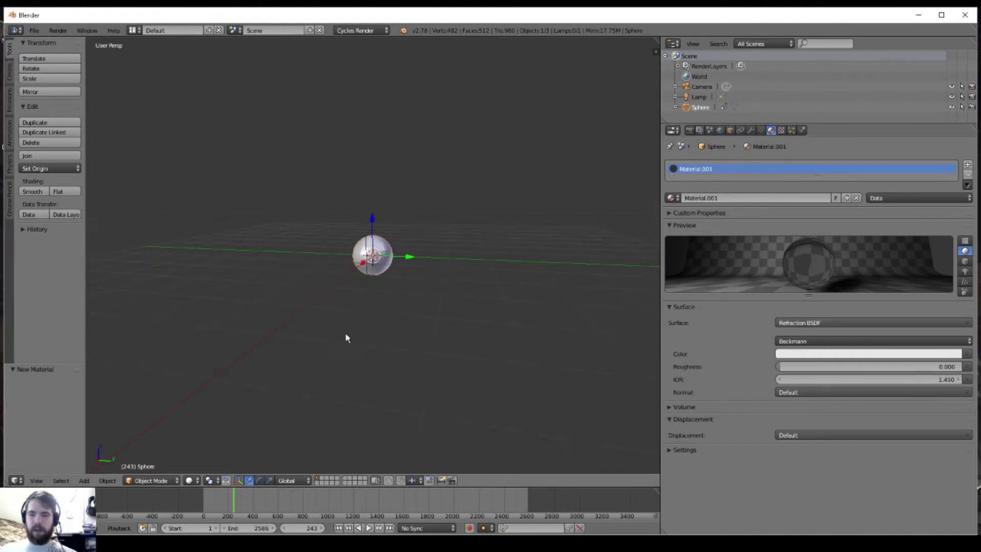
scroll(346, 338, "up", 3)
left_click(254, 504)
key("alt+a")
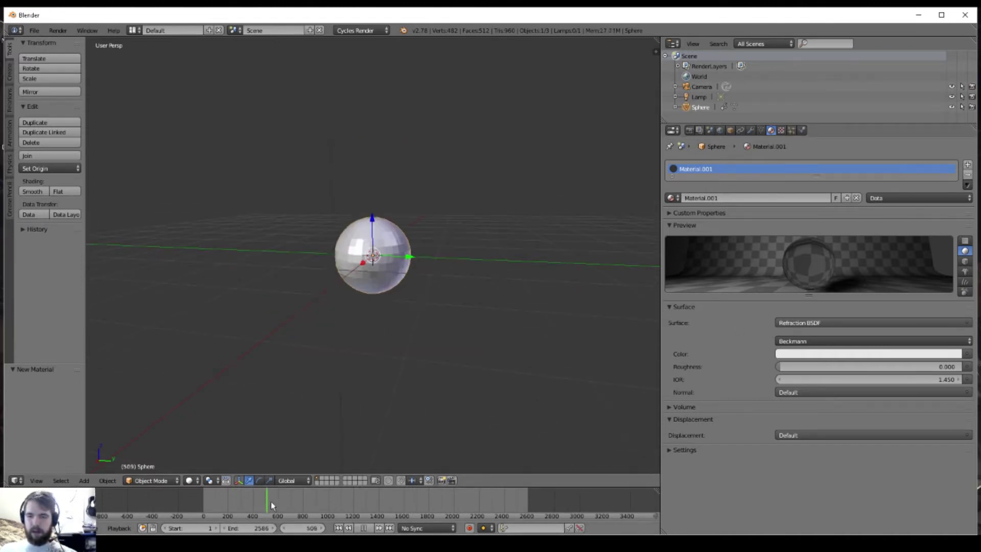
left_click_drag(271, 501, 417, 503)
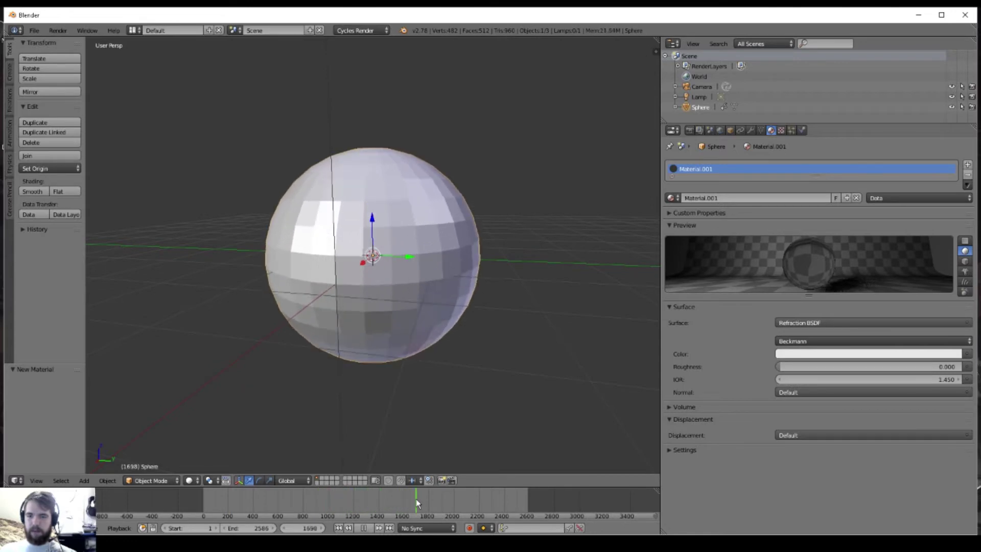
left_click(364, 527)
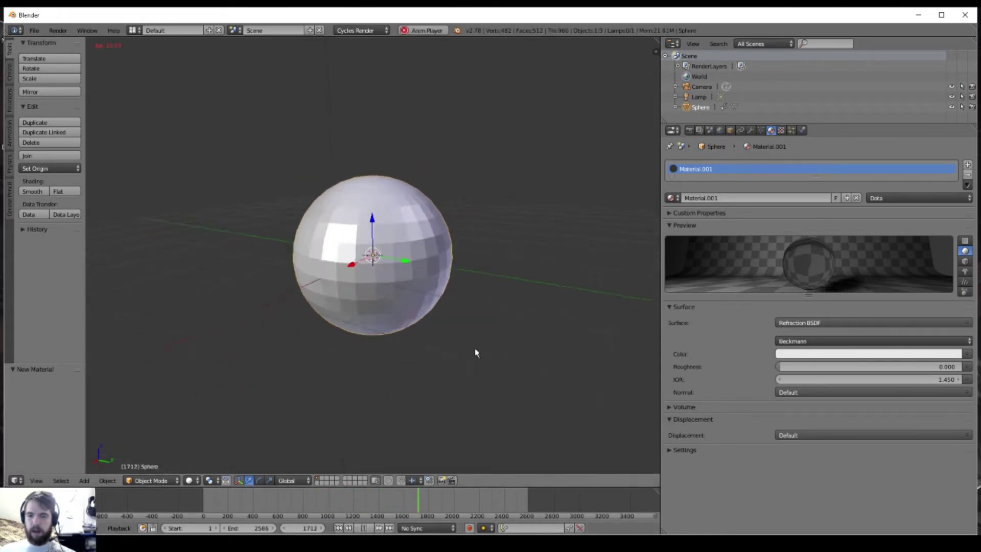
middle_click_drag(474, 348, 421, 351)
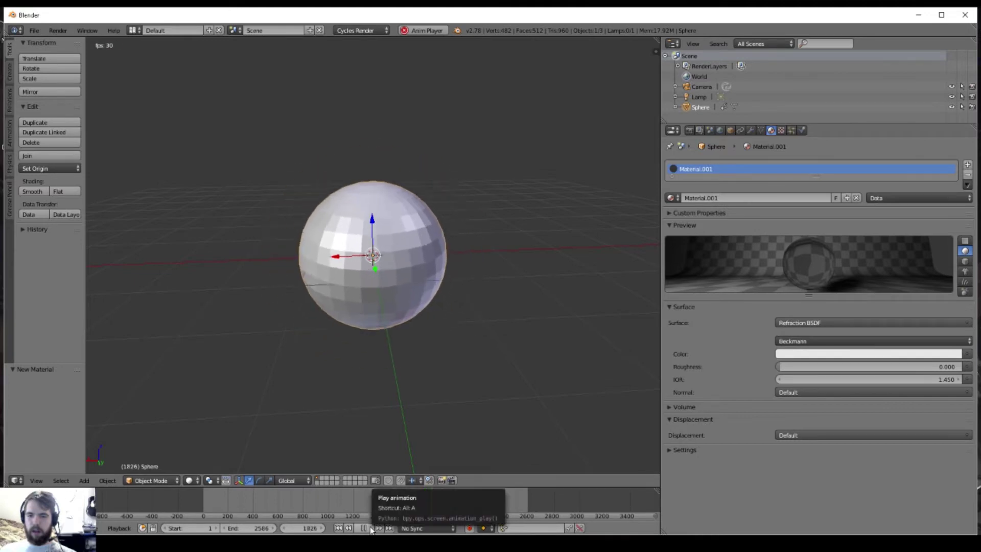
left_click(371, 529)
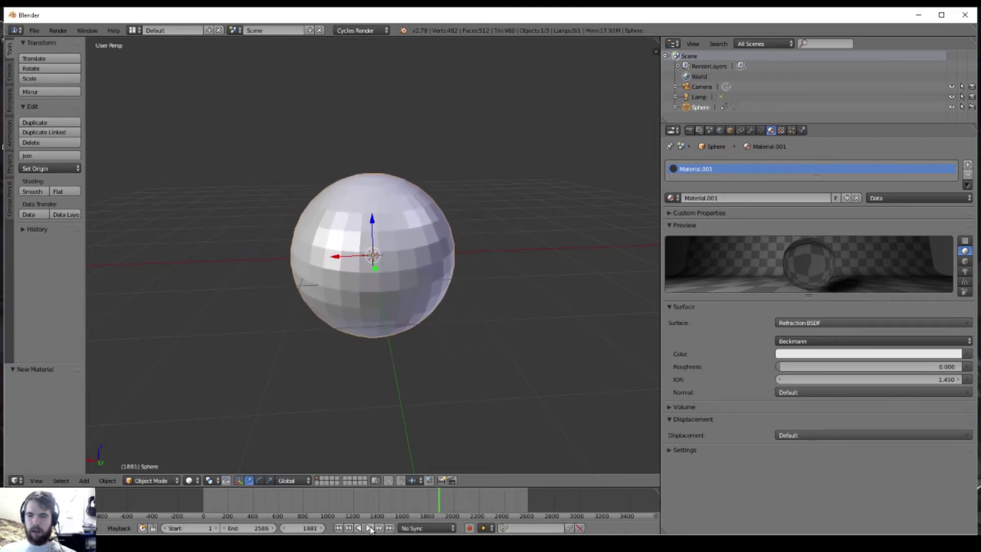
Set the playback sync mode to AV-sync and test playback from frame 462, and stop it
scroll(311, 416, "down", 3)
middle_click_drag(311, 416, 419, 399)
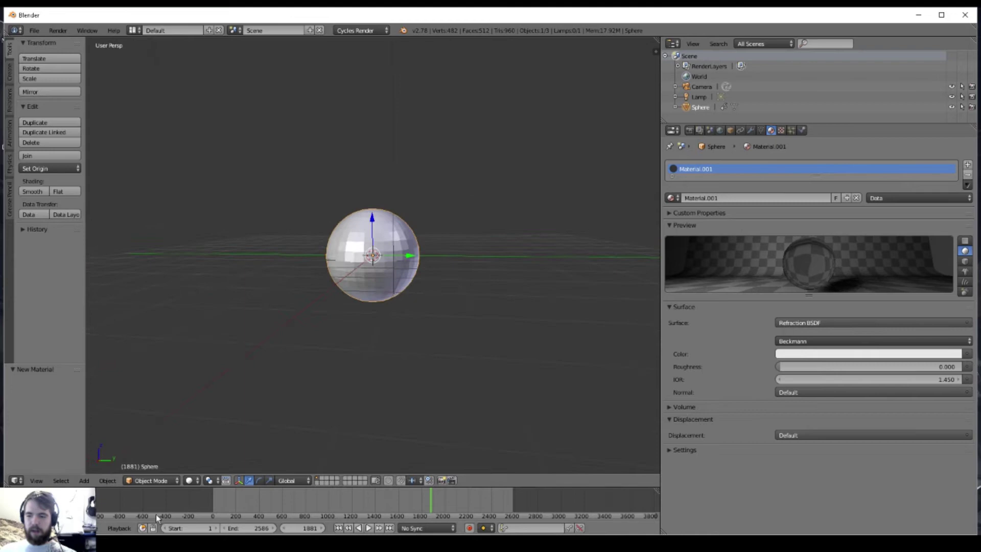
left_click(119, 528)
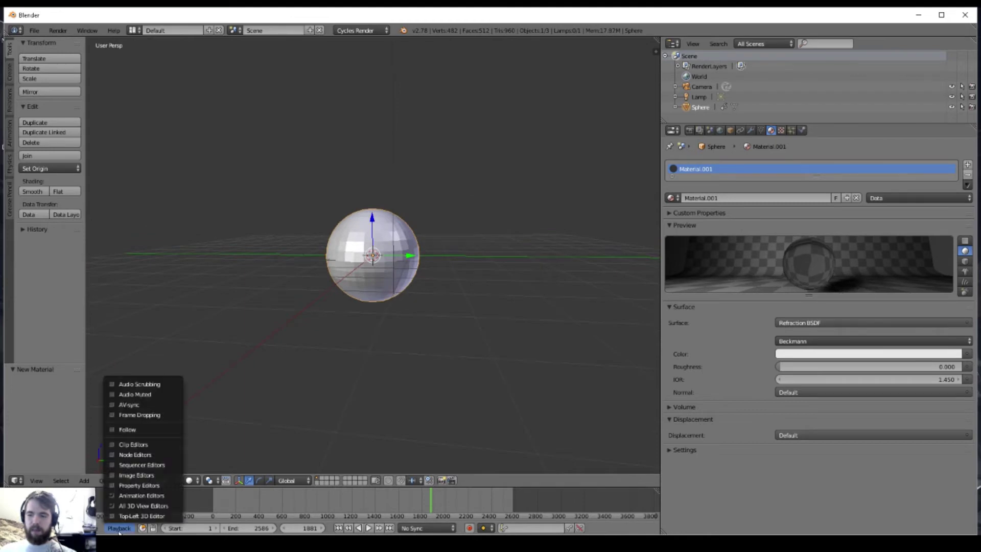
left_click(124, 404)
left_click(266, 499)
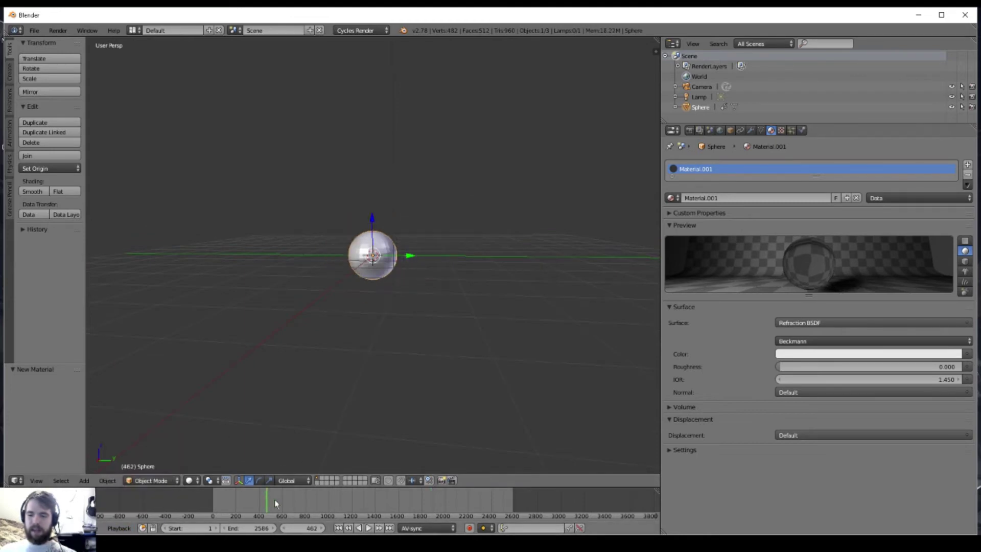
left_click(377, 528)
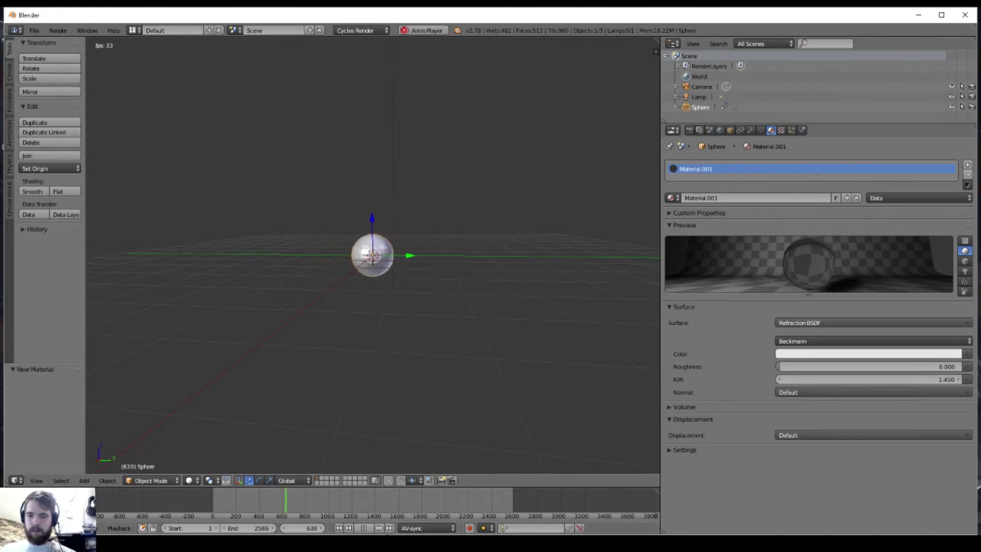
key("alt+a")
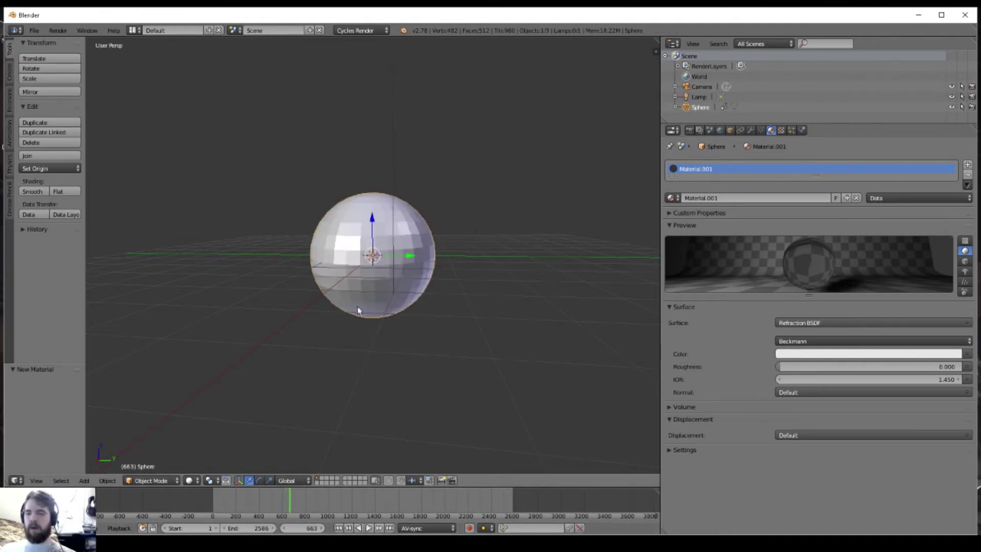
Add a Displace modifier to the sphere
scroll(357, 306, "down", 3)
middle_click_drag(359, 309, 509, 309)
scroll(420, 292, "up", 4)
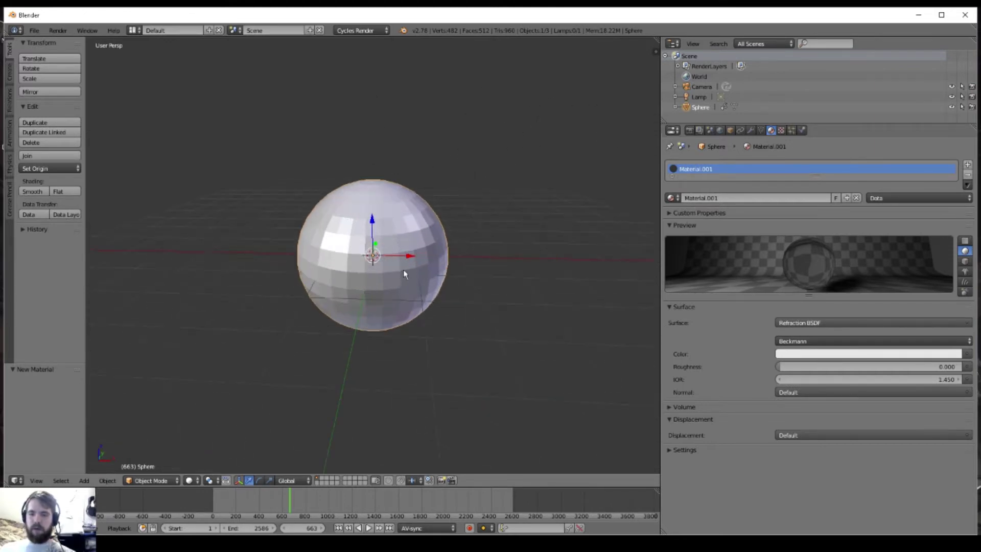
left_click(751, 131)
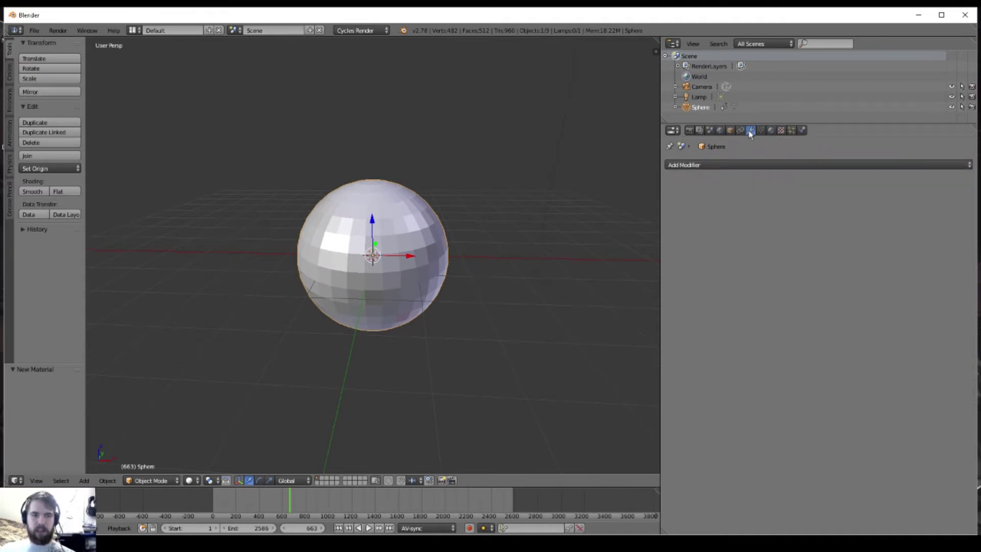
left_click(723, 166)
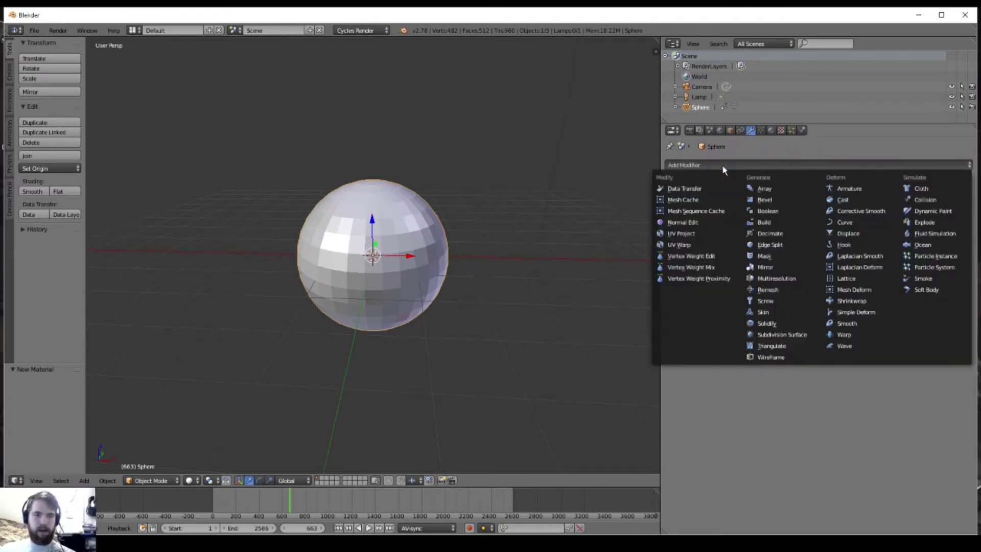
left_click(846, 235)
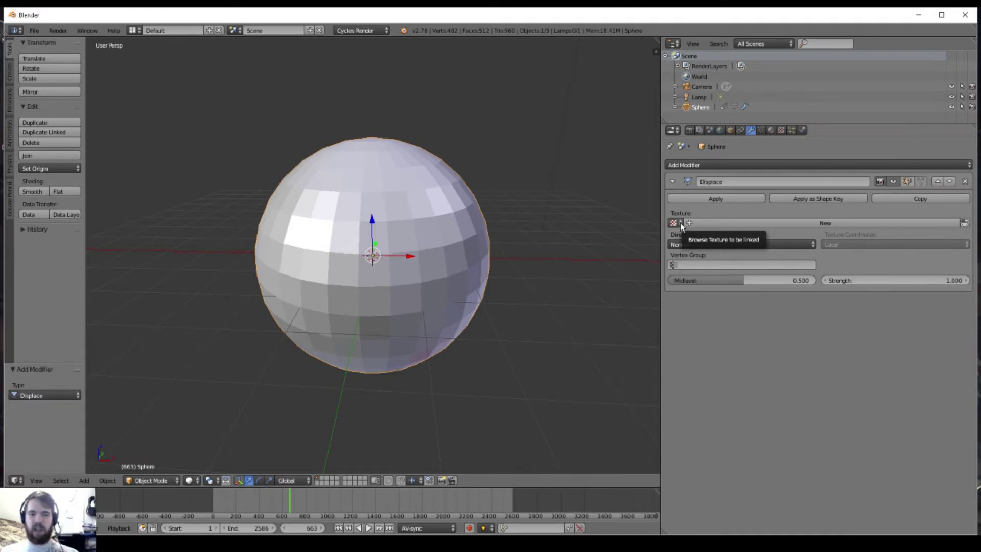
Create a new texture for the Displace modifier and set its type to Distorted Noise
left_click(705, 222)
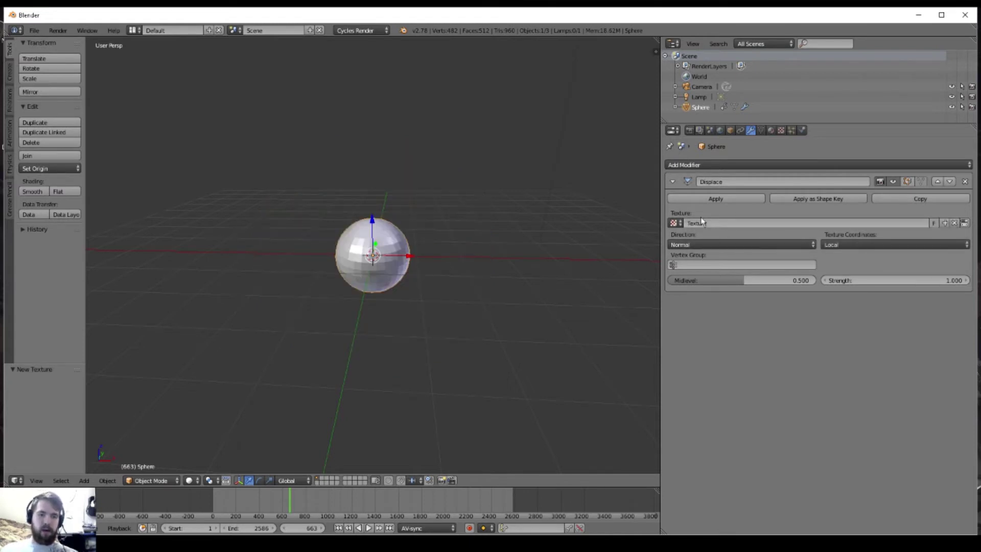
left_click(780, 130)
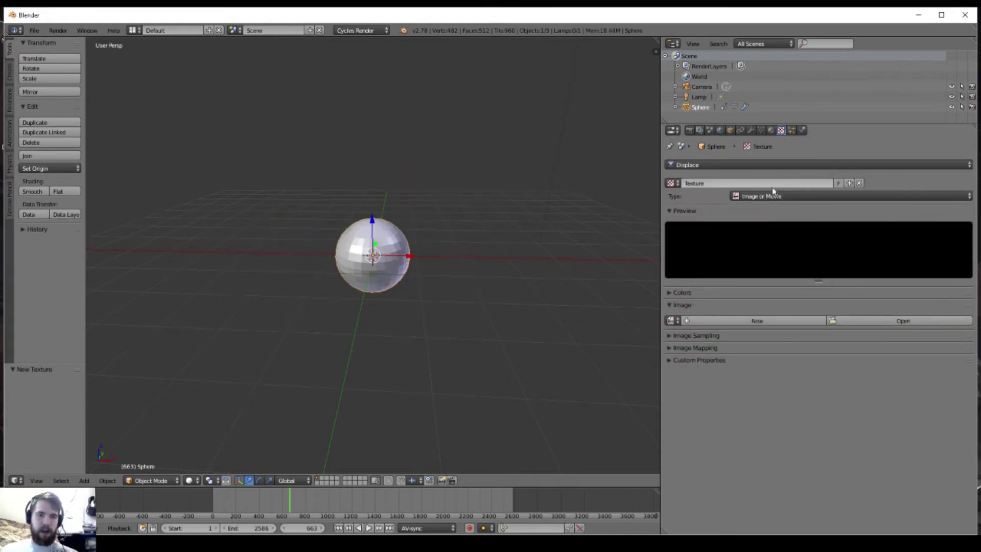
left_click(748, 196)
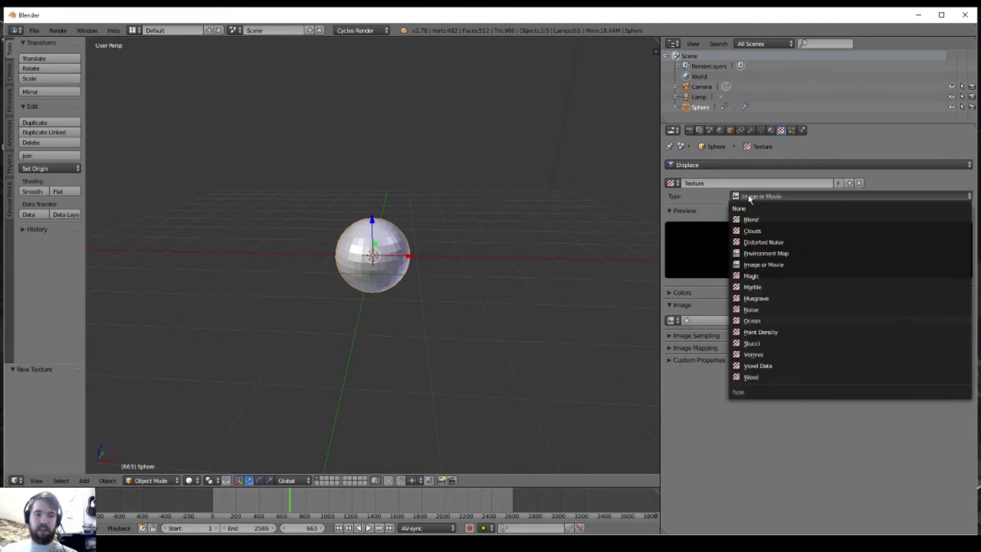
left_click(749, 242)
mouse_move(451, 290)
middle_mouse_down()
mouse_move(325, 297)
mouse_move(410, 318)
mouse_move(451, 297)
middle_mouse_up()
left_click(449, 293)
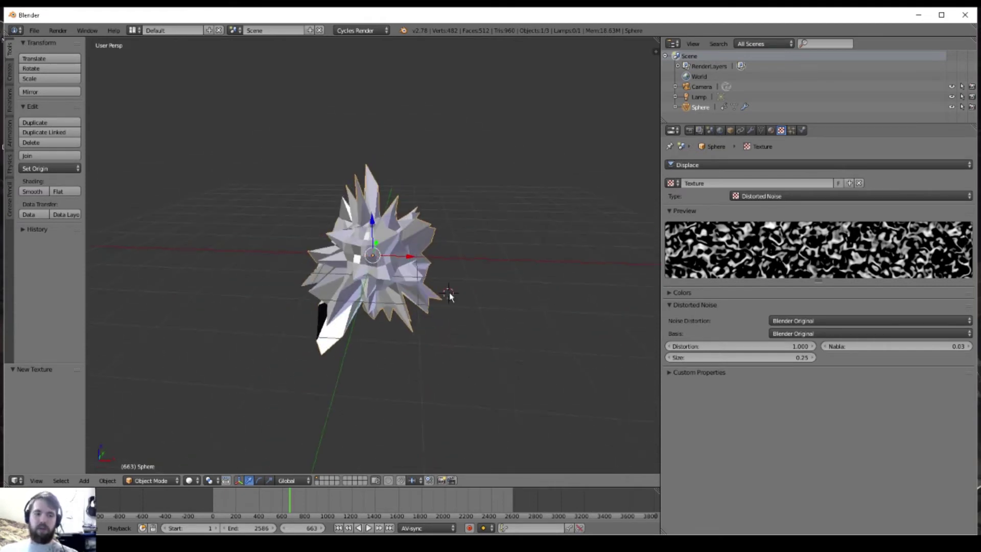
Set the noise texture's distortion to 8.3 and size to 0.3, and return to the sphere's modifier settings
left_click(685, 342)
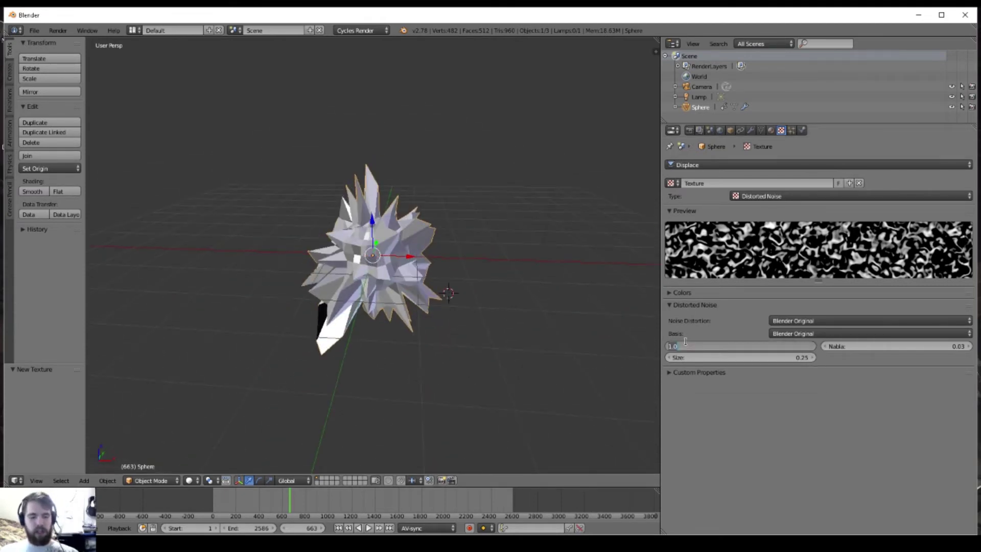
key("BackSpace")
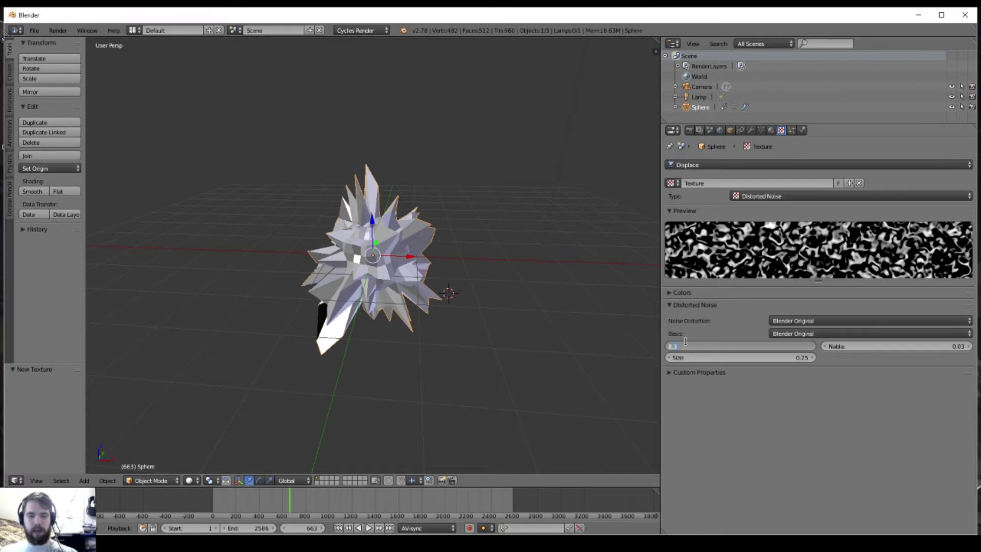
type("8.3")
key("Return")
left_click(715, 357)
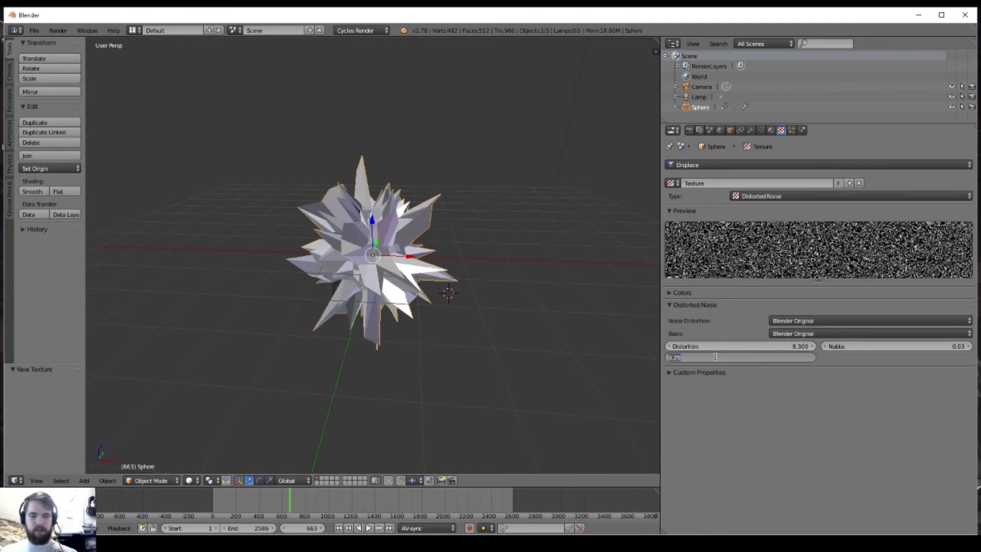
type("0.3")
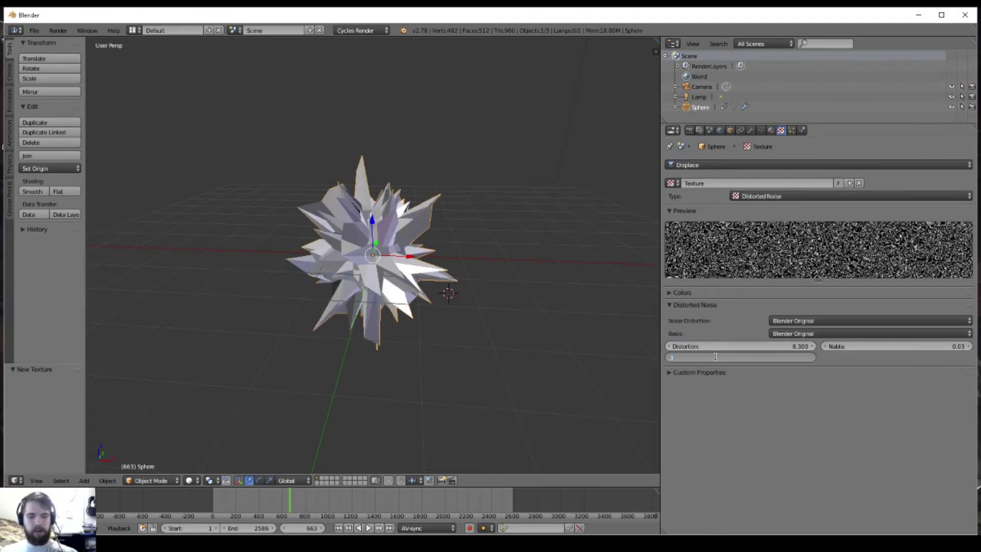
key("Return")
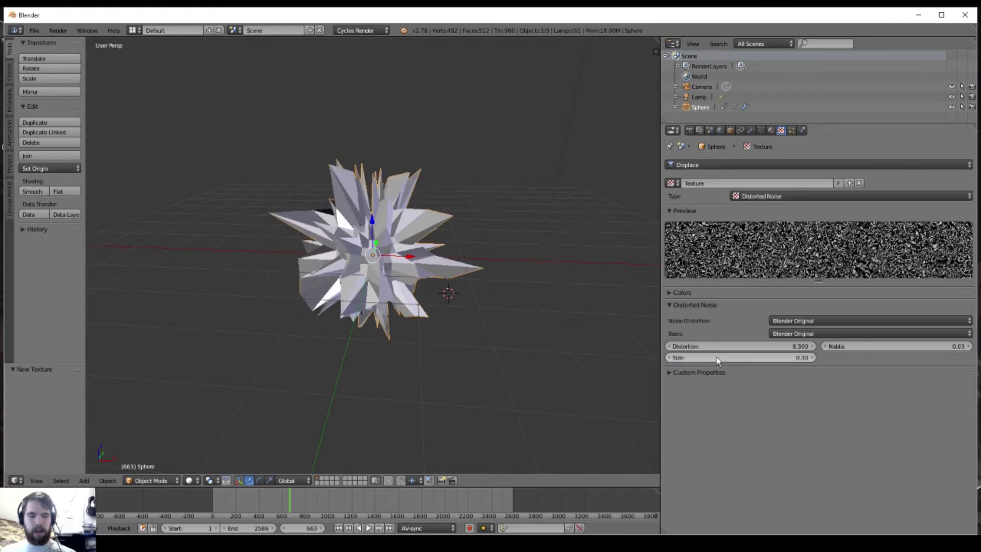
left_click(750, 130)
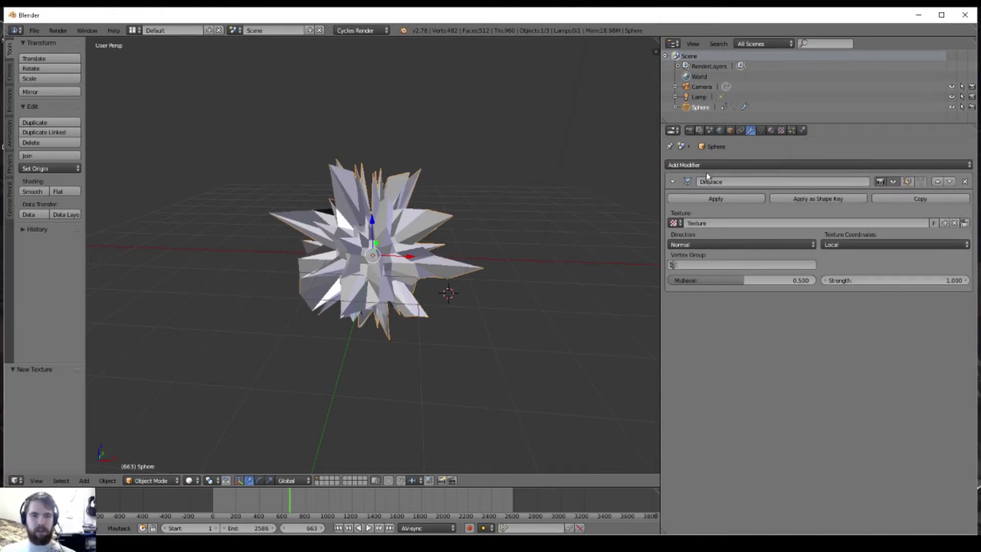
Set the Displace modifier's strength to 0.4
left_click(849, 279)
key("BackSpace")
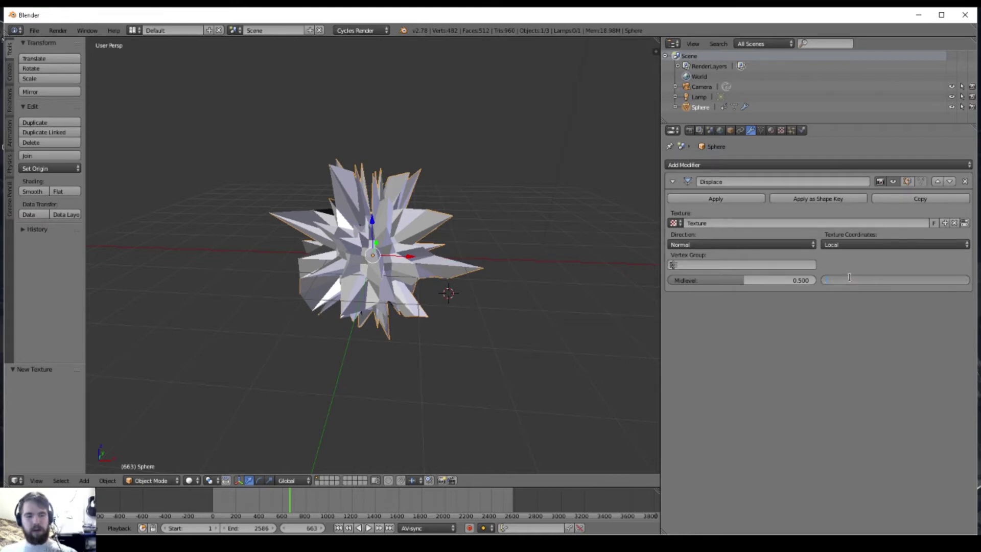
type(".4")
key("Return")
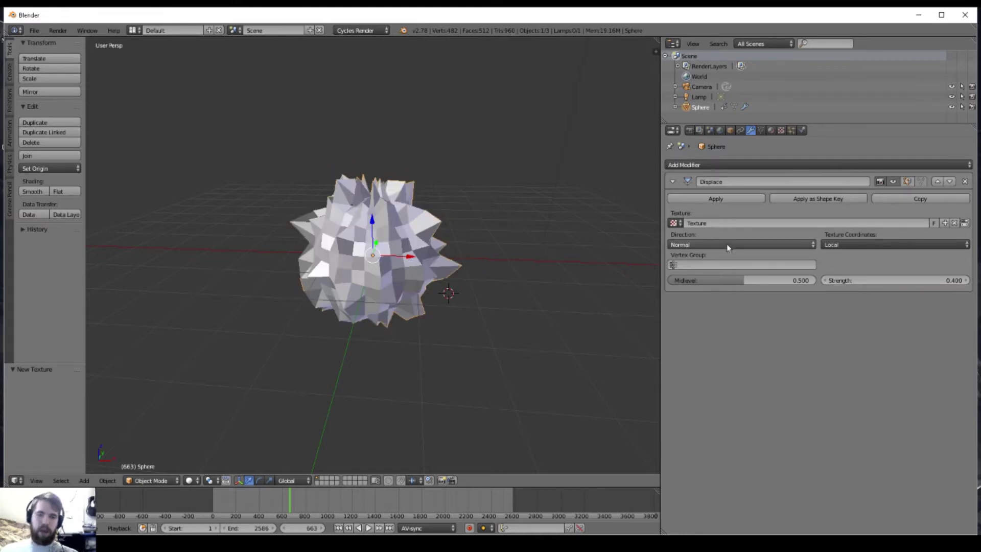
Add a Subdivision Surface modifier to the sphere and apply smooth shading to it
scroll(472, 275, "up", 5)
scroll(347, 259, "down", 3)
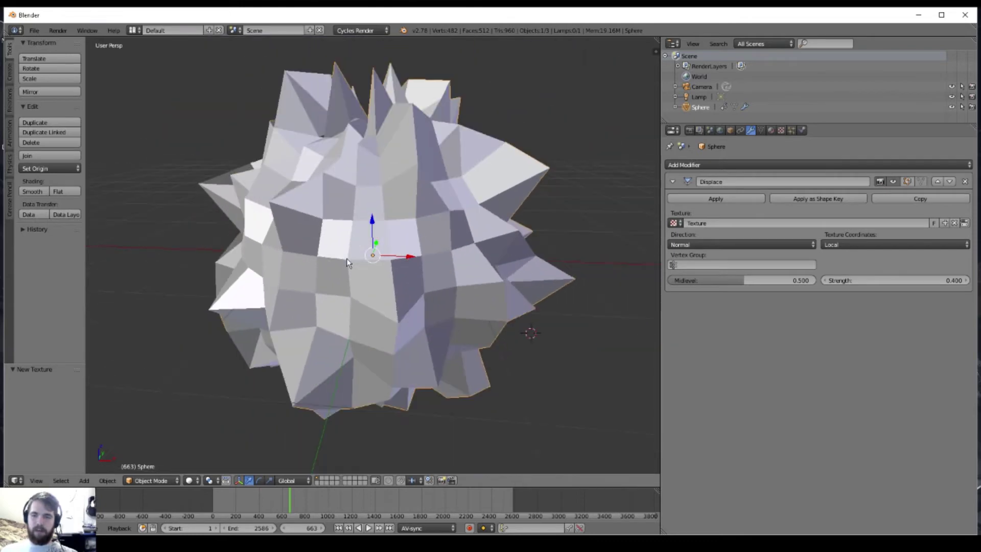
scroll(346, 258, "up", 2)
middle_click_drag(373, 300, 449, 261)
left_click(772, 165)
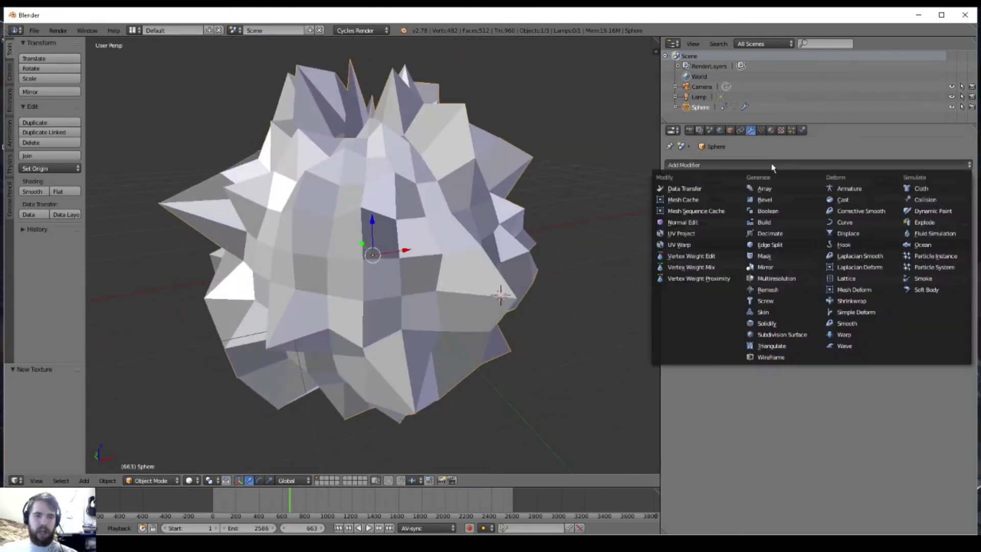
left_click(766, 335)
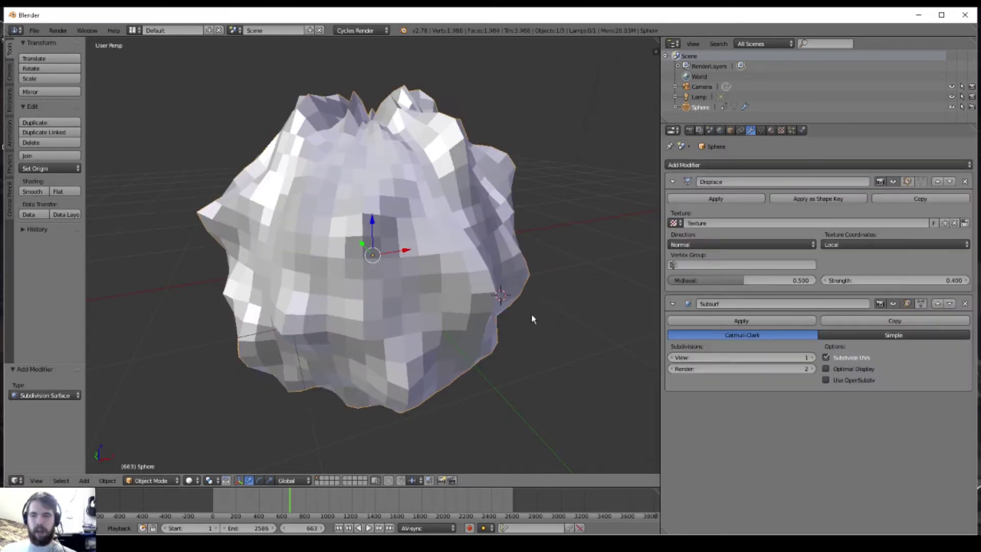
middle_click_drag(532, 314, 480, 314)
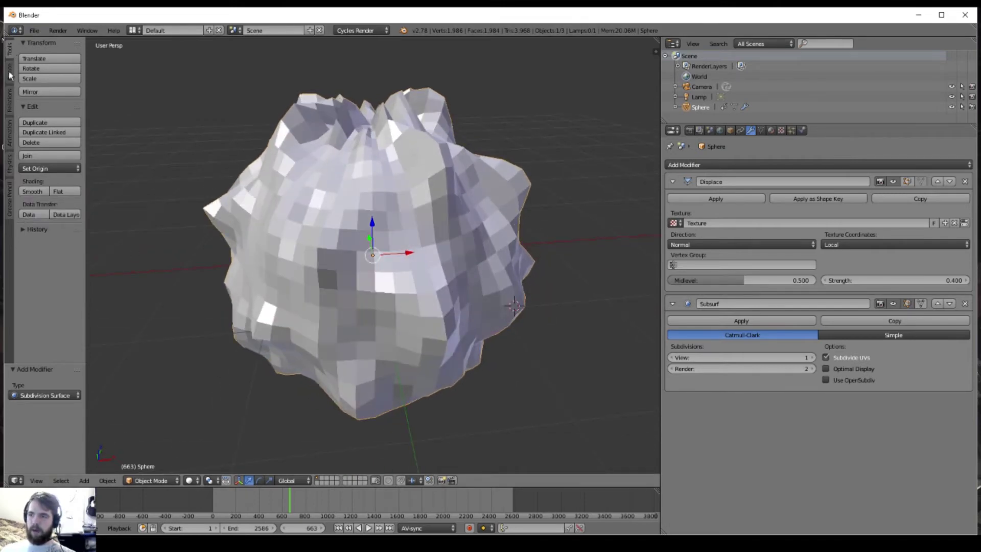
left_click(32, 192)
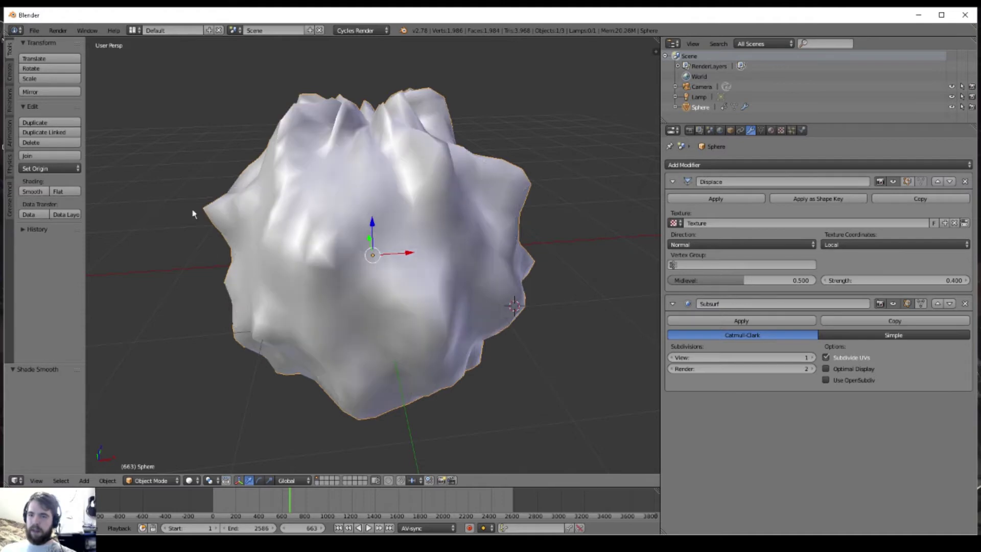
Play the animation from frame 663 to check the displaced sphere's motion, and stop it
scroll(322, 268, "down", 3)
middle_click_drag(359, 326, 351, 384)
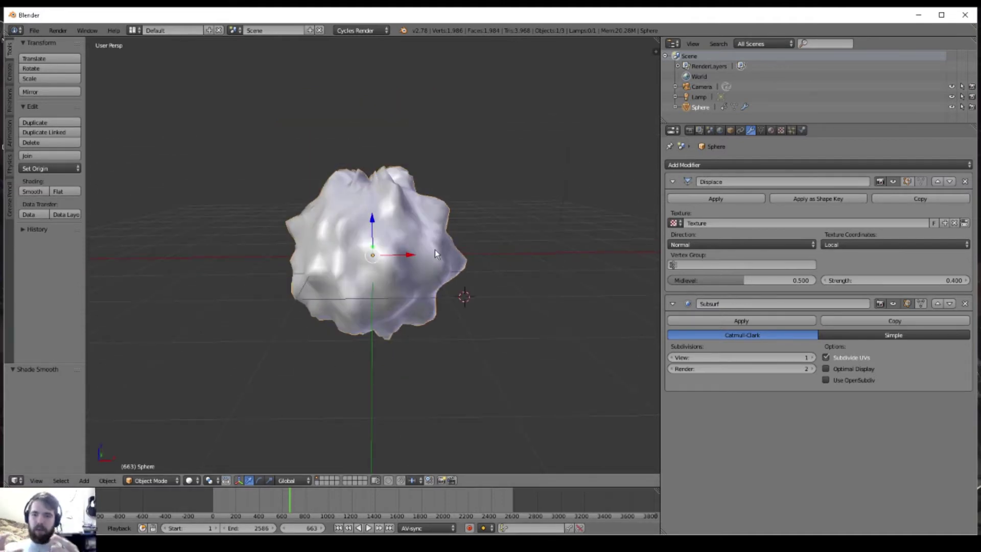
left_click(369, 527)
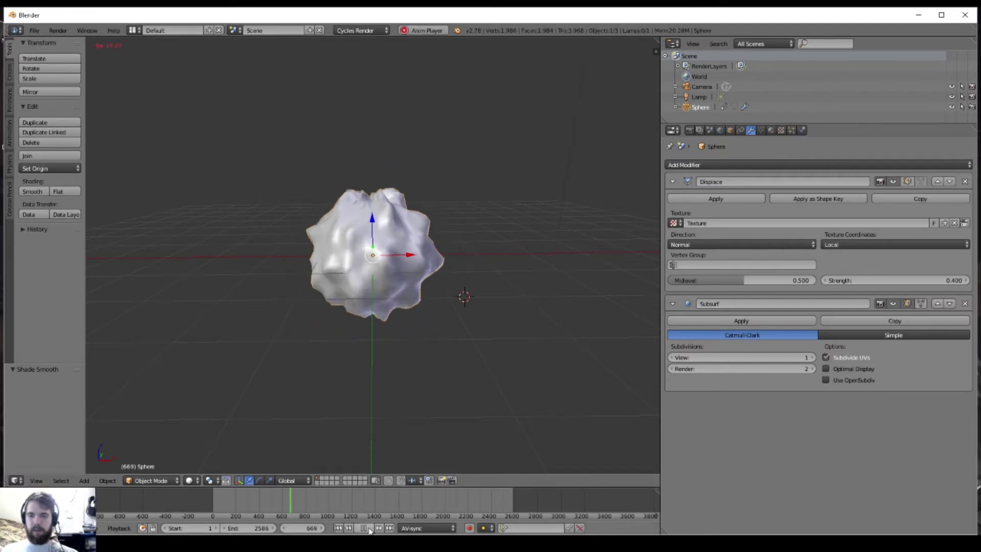
left_click(369, 528)
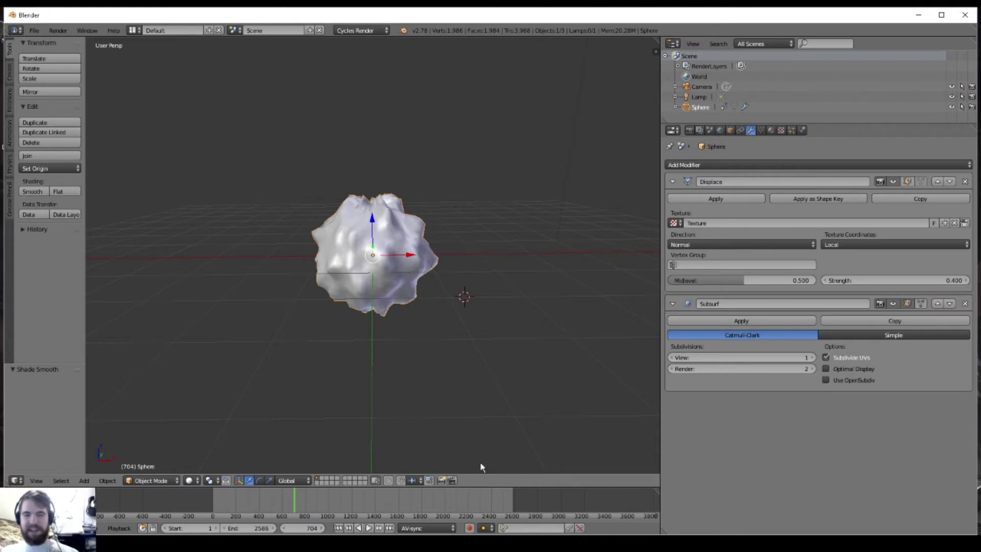
Set the Displace modifier's texture coordinates to Object and add a mesh plane to the scene
left_click(838, 243)
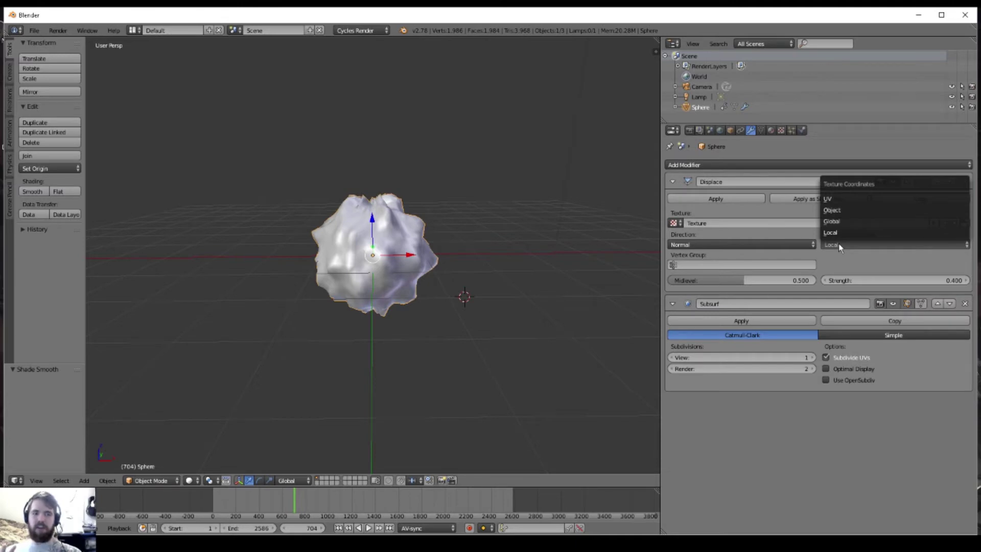
left_click(843, 210)
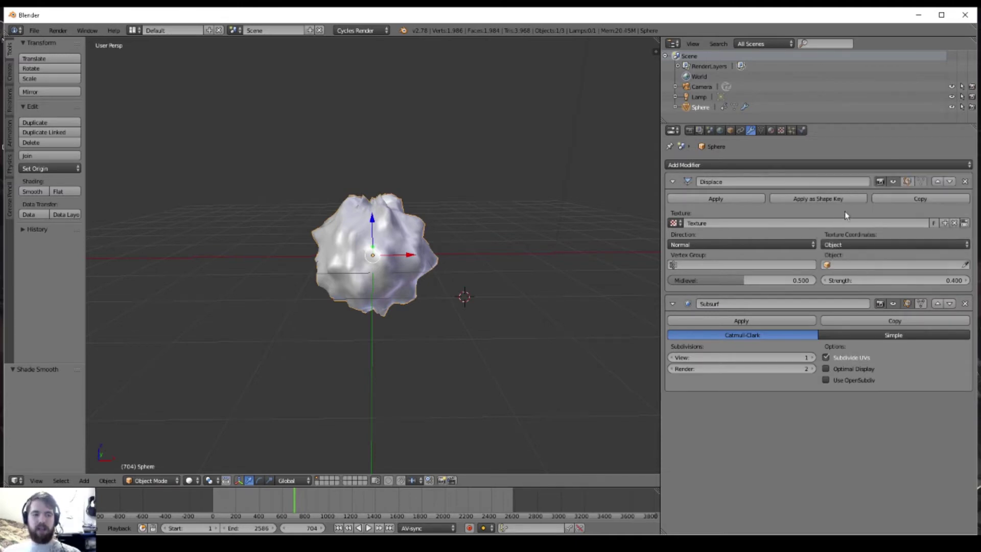
scroll(455, 314, "down", 4)
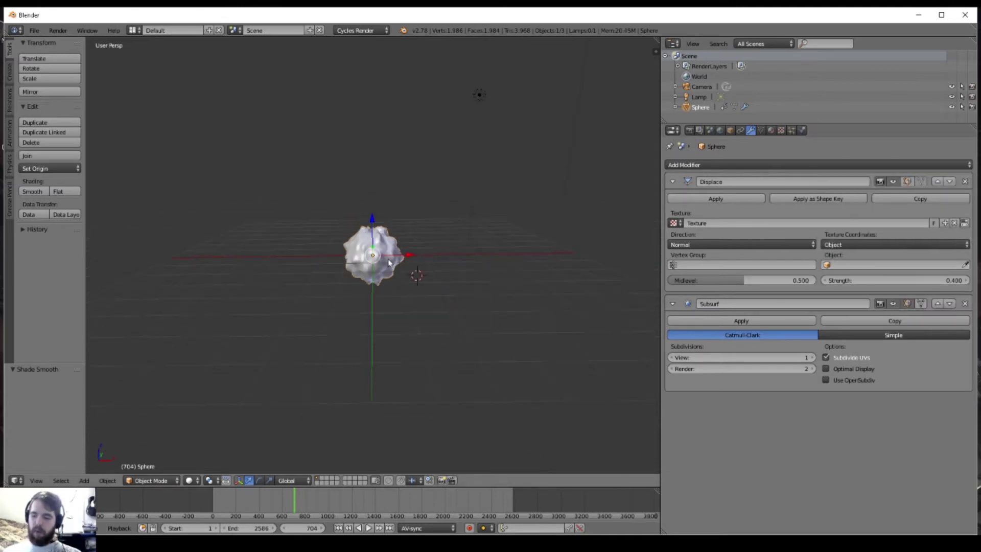
middle_click_drag(389, 262, 385, 293)
key("shift+a")
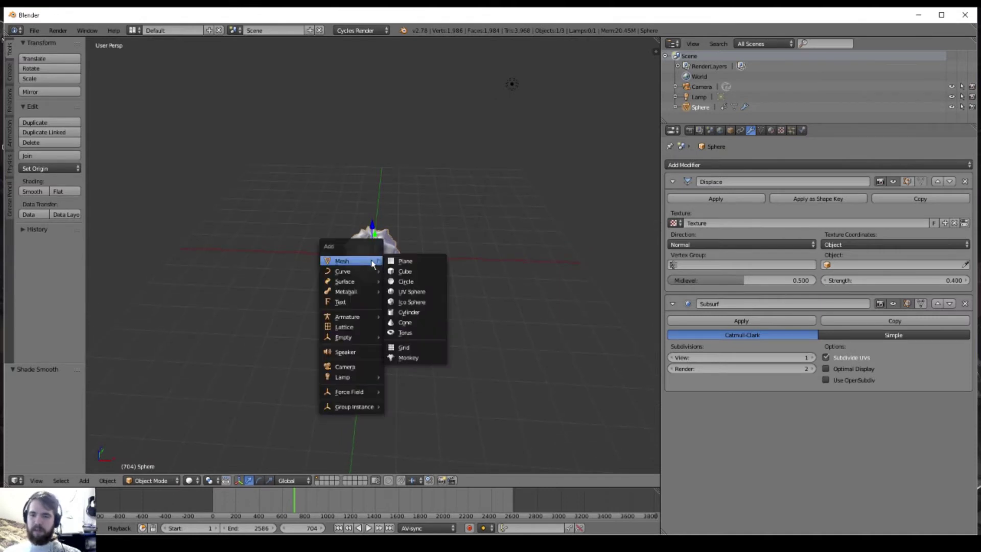
left_click(393, 262)
Raise the plane about 9.38 units along Z, and shift it about 1.6 units in the negative X direction in two moves
middle_click_drag(415, 272, 399, 246)
left_click_drag(399, 245, 405, 60)
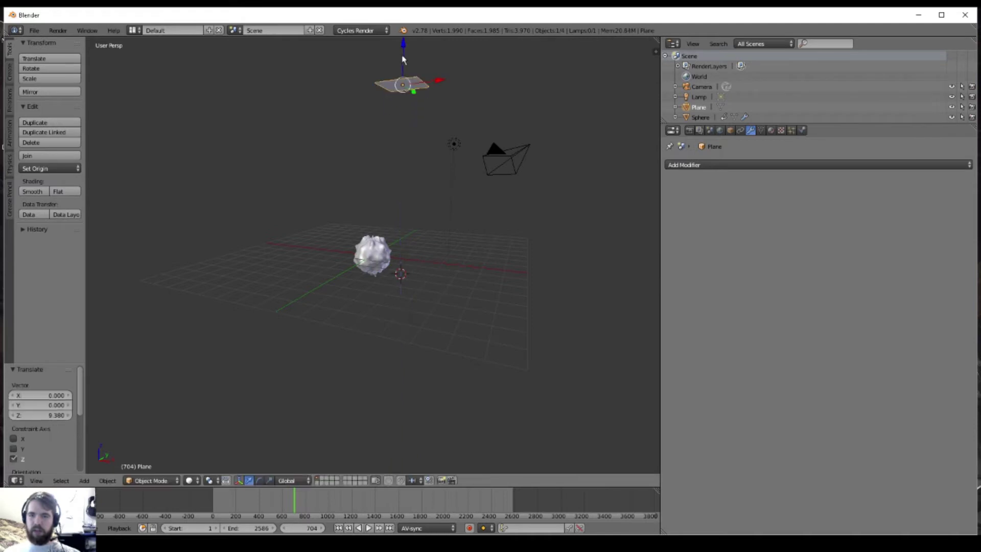
middle_click_drag(405, 60, 437, 109)
left_click_drag(446, 95, 408, 94)
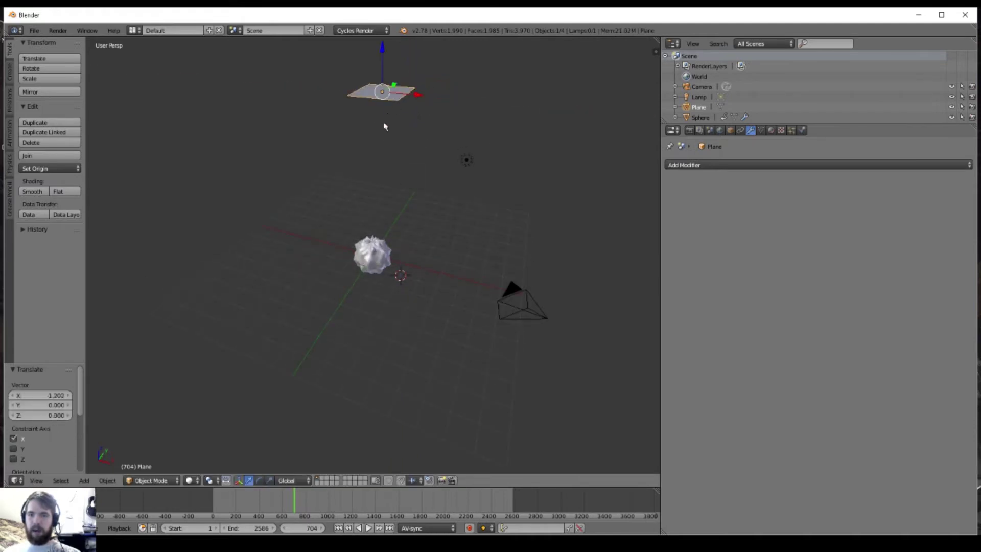
middle_click_drag(388, 125, 431, 132)
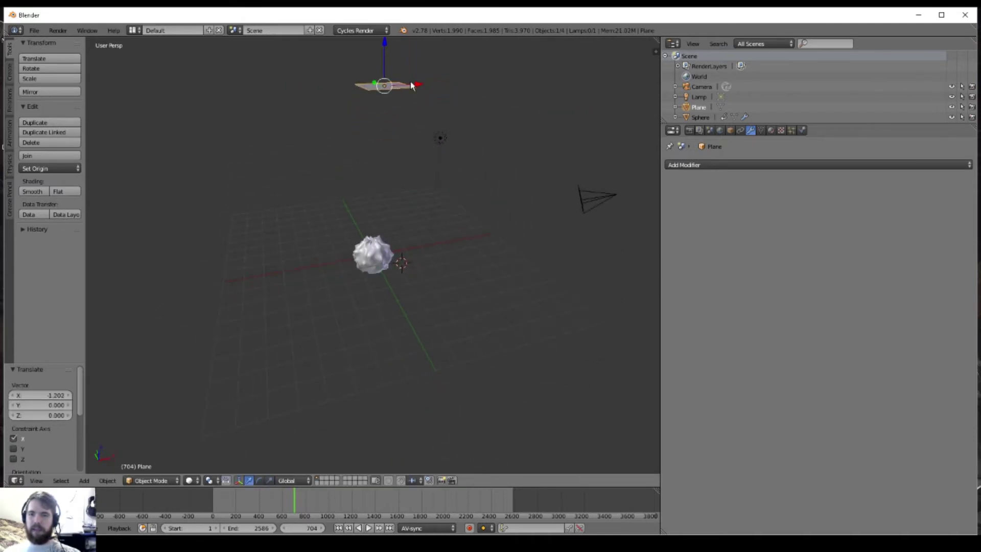
left_click_drag(408, 88, 382, 90)
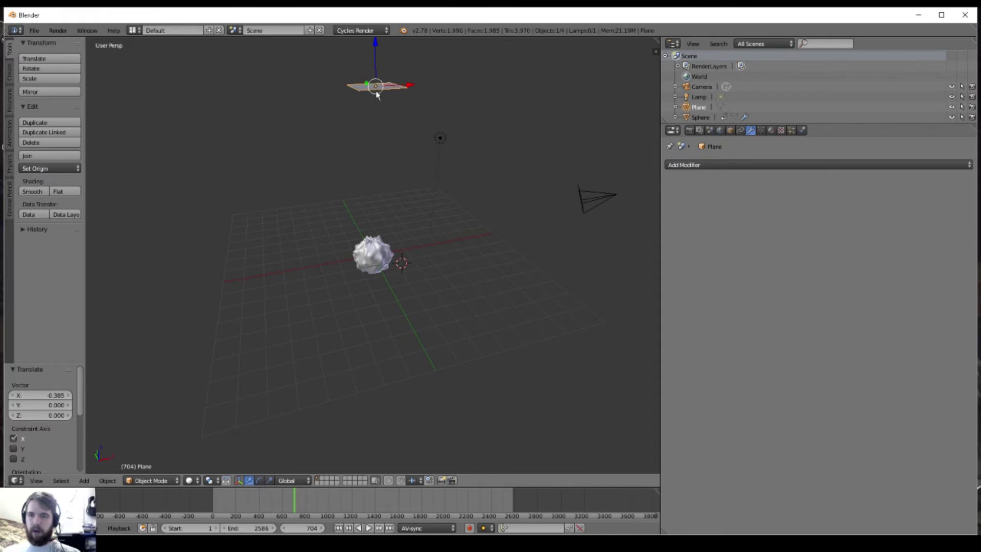
Insert a Scaling keyframe on the plane at frame 704 and show its curves in the Graph Editor
key("i")
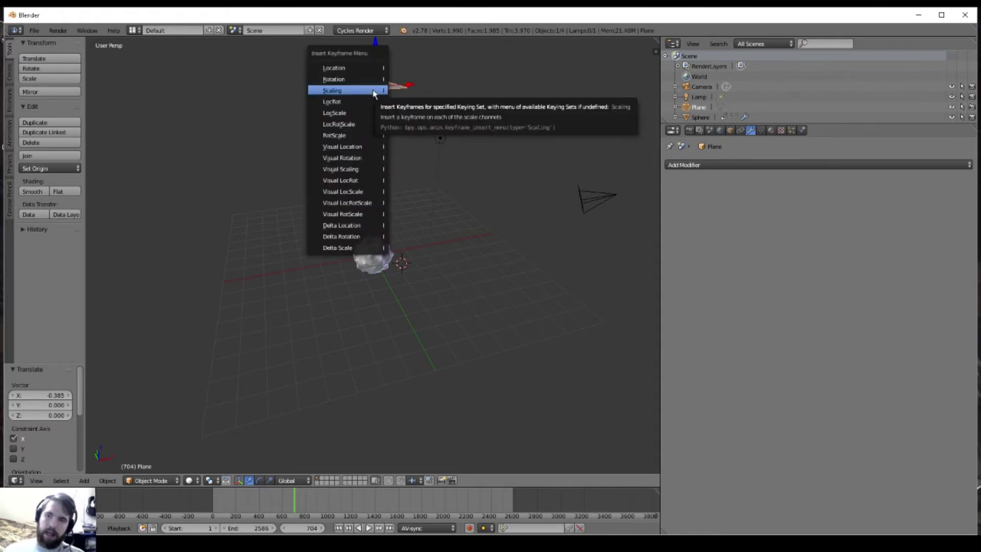
left_click(373, 91)
left_click(16, 481)
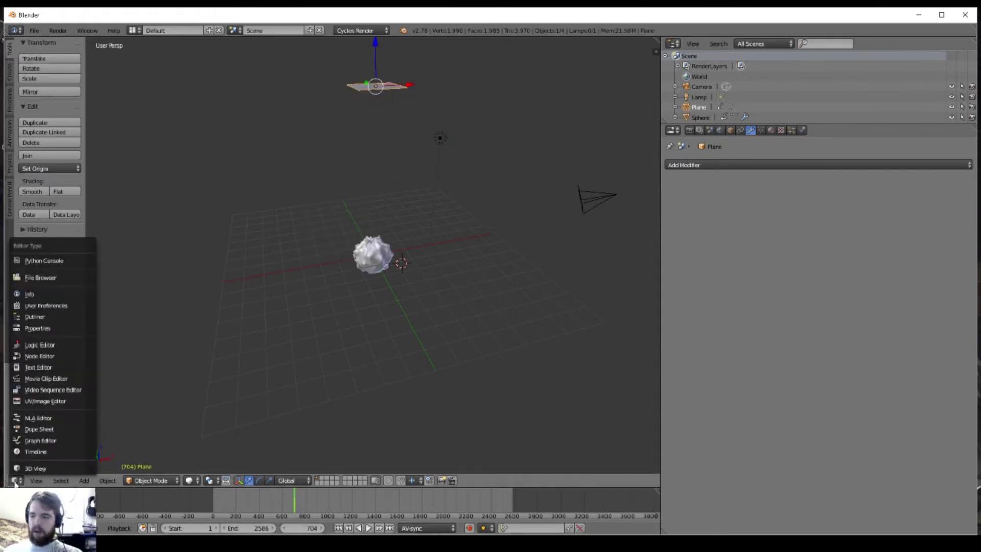
left_click(28, 440)
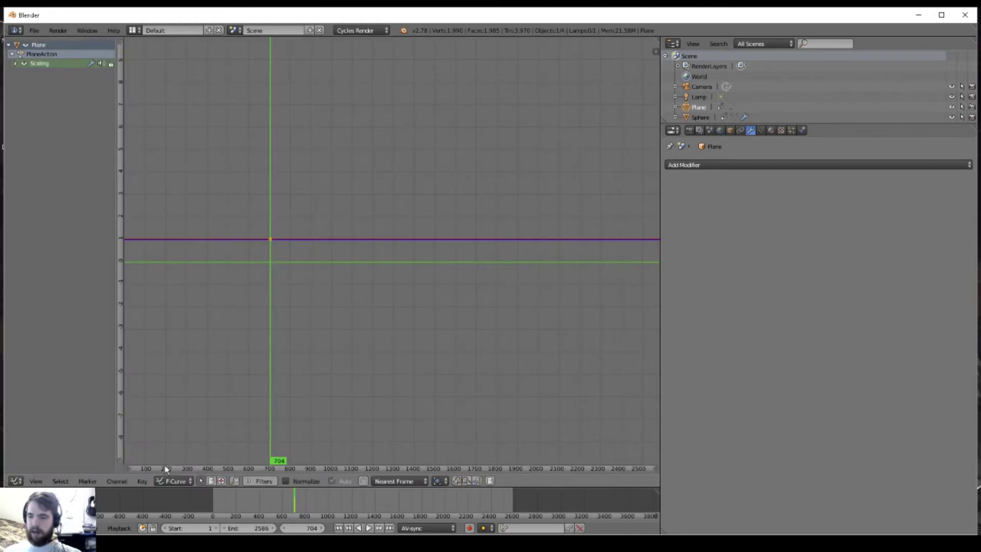
Bake the sound file Geoxor - You & I(1).mp3 to the plane's scaling F-curves with the default bake settings
left_click(142, 481)
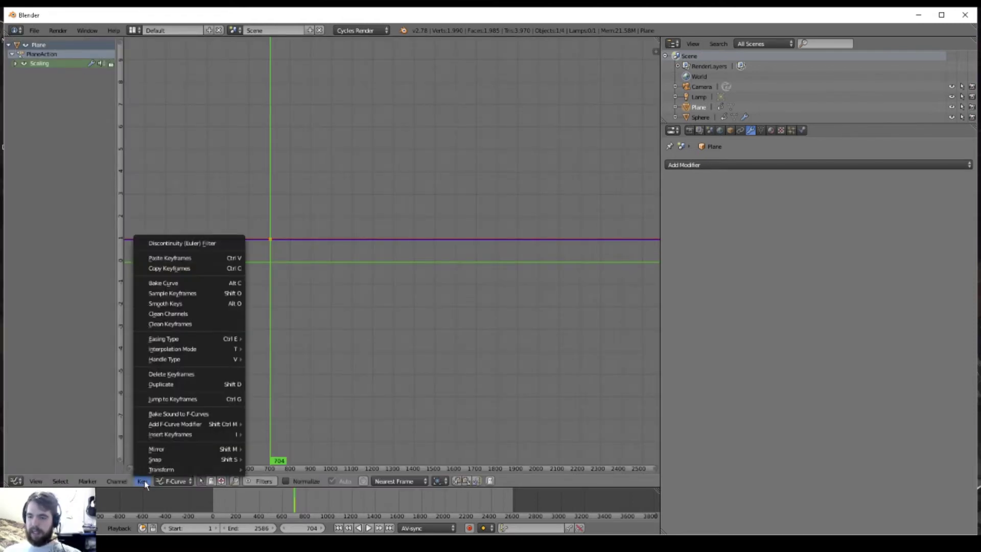
left_click(166, 410)
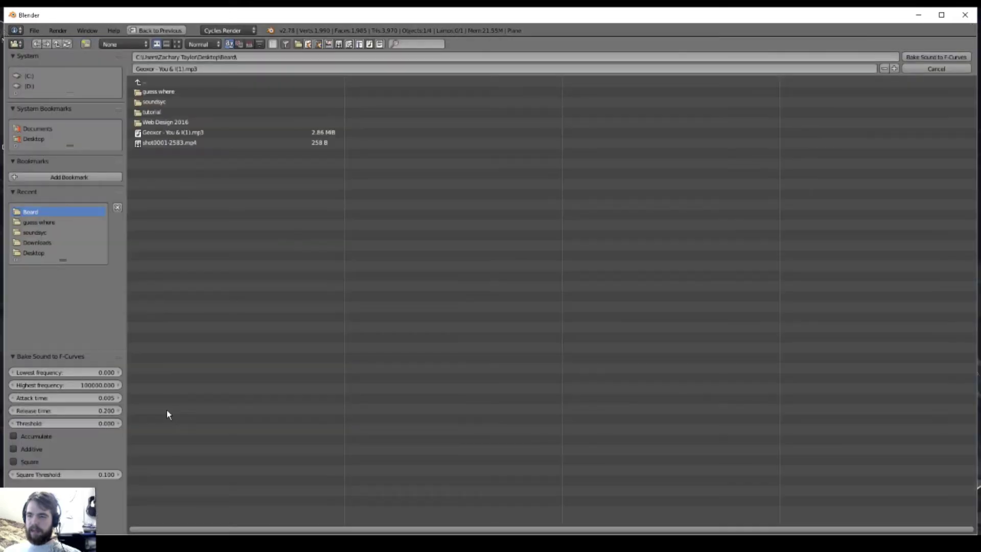
left_click(169, 133)
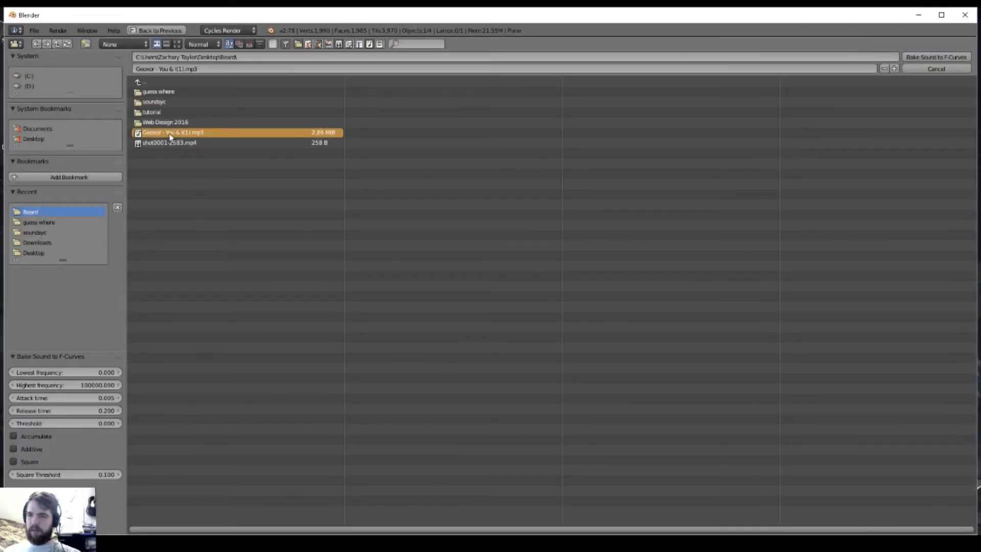
left_click(921, 57)
Return to the 3D View, play the animation from the first frame to check the plane, and stop it
left_click(18, 479)
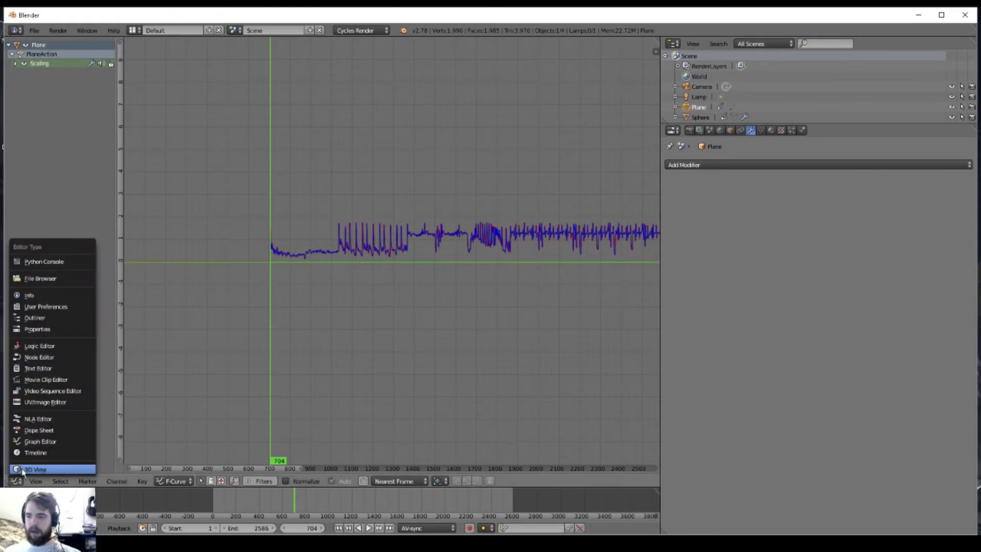
left_click(22, 469)
middle_click_drag(371, 284, 365, 331)
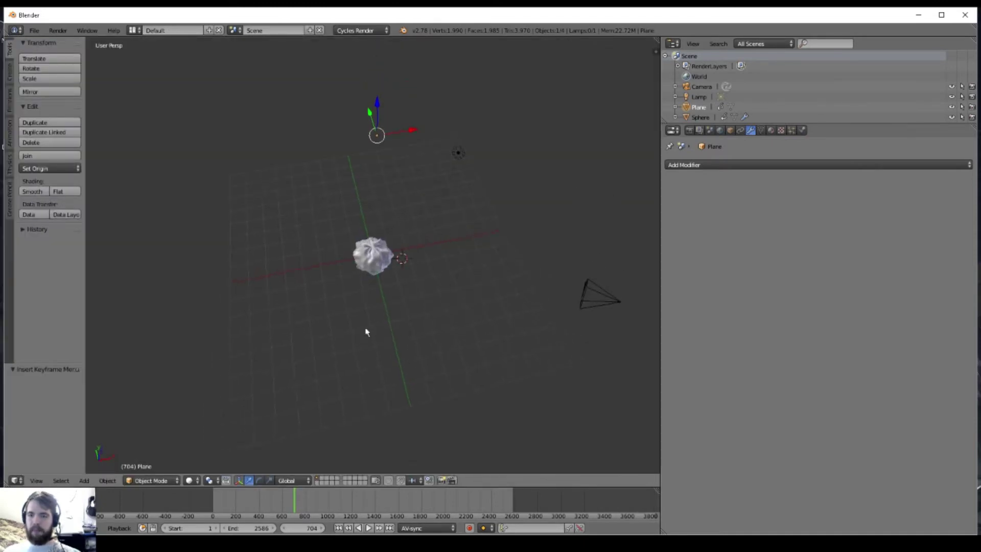
left_click(338, 528)
left_click(371, 529)
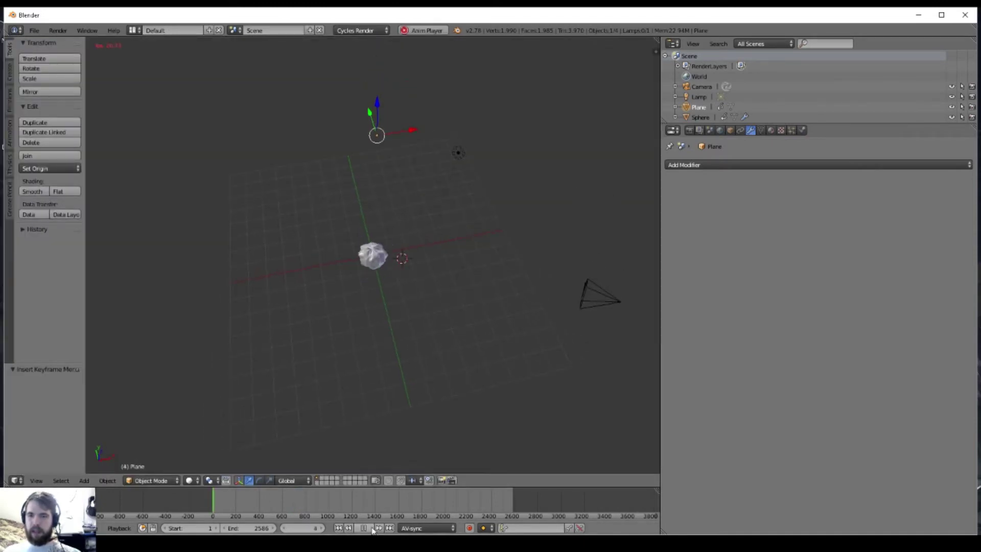
left_click(372, 529)
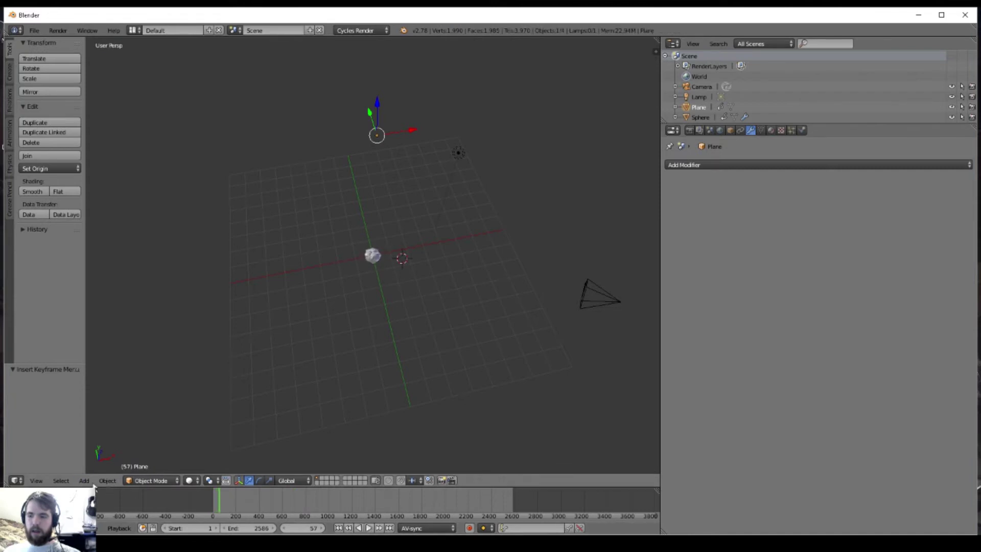
Reopen the Graph Editor, expand the plane's Scaling channels and select the Y Scale curve
left_click(16, 480)
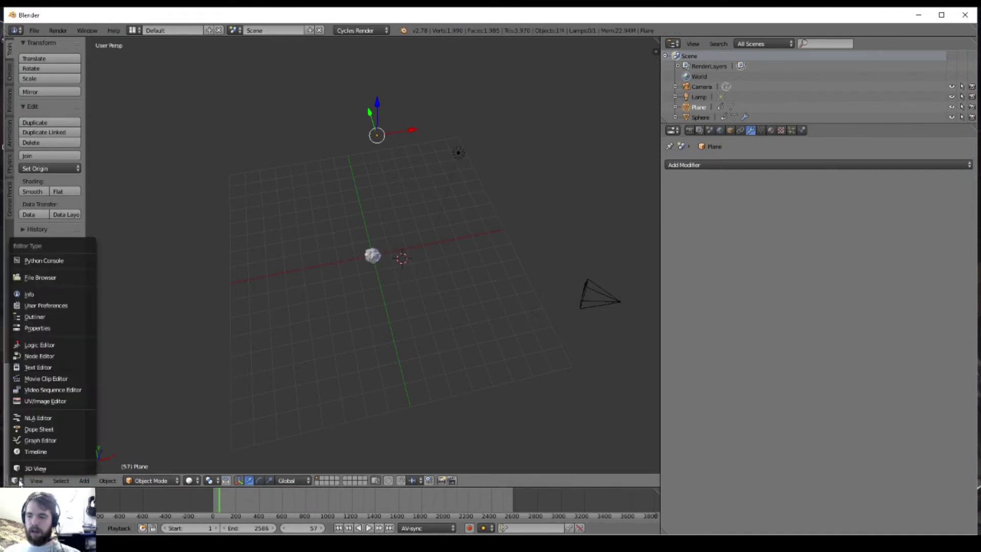
left_click(26, 440)
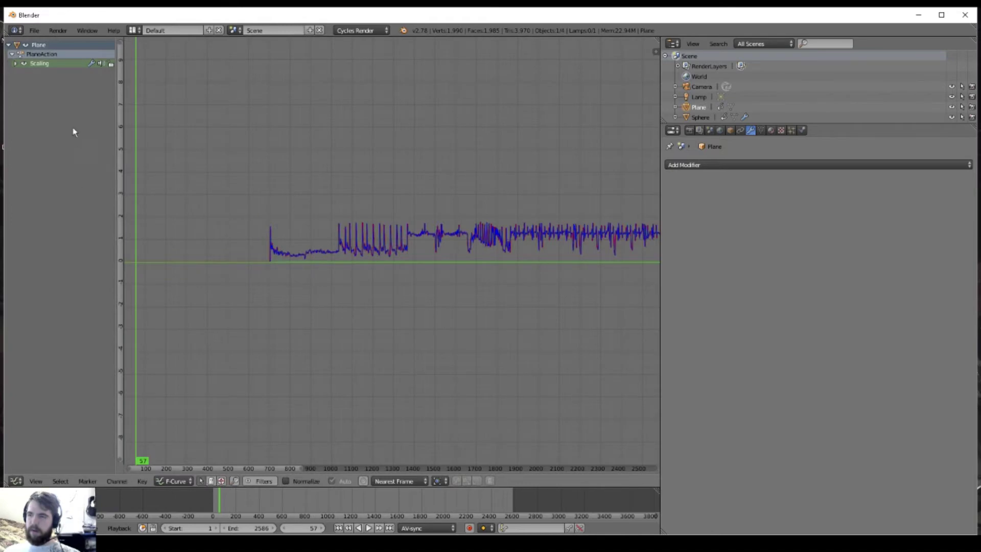
left_click(16, 64)
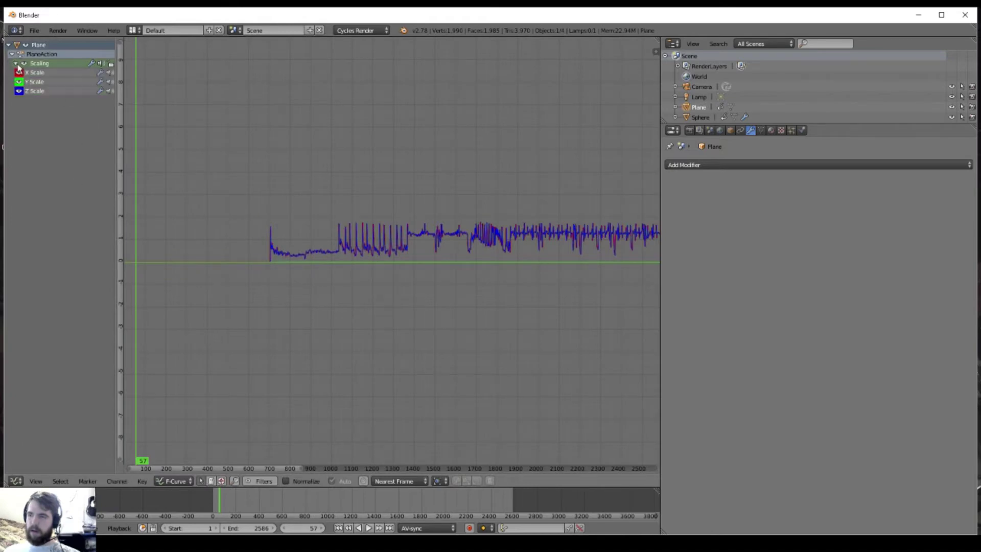
left_click(44, 72)
left_click(42, 82)
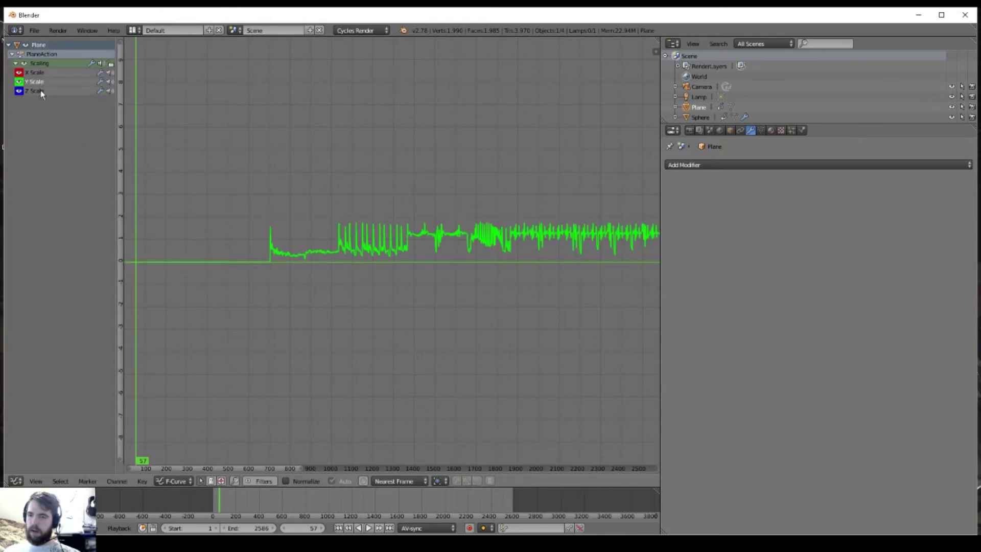
Move the current frame to 0 in the Graph Editor, with playback stopped
middle_click_drag(242, 365, 463, 323)
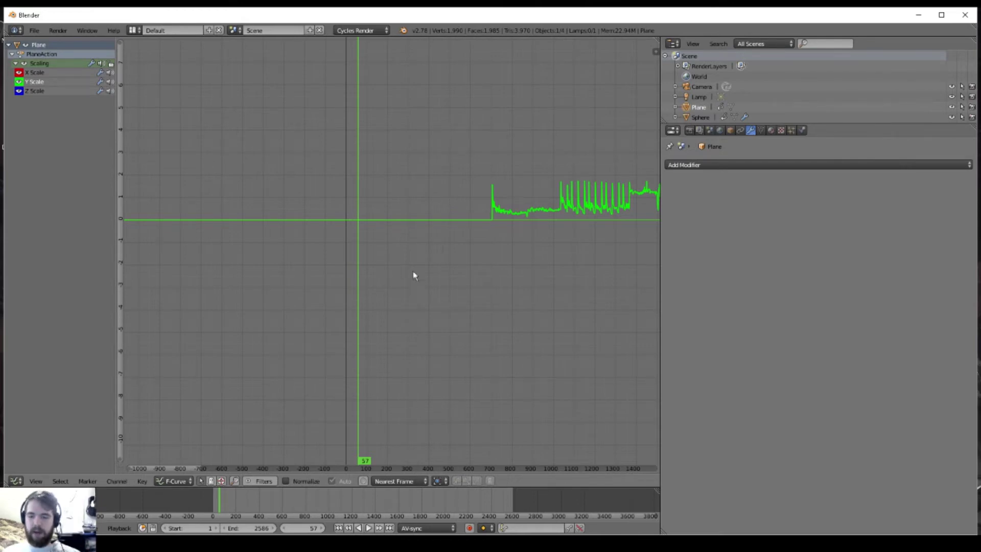
left_click(347, 228)
key("alt+a")
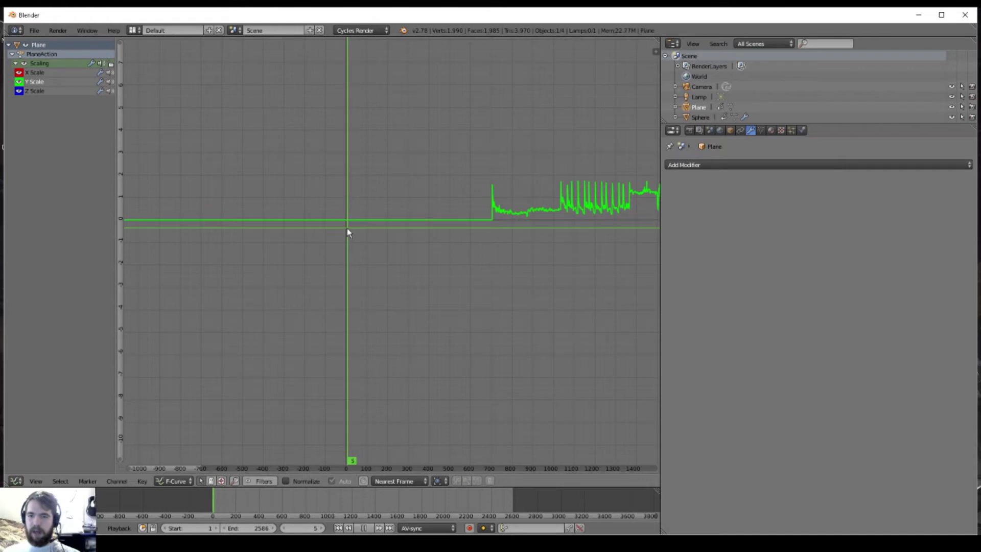
left_click(344, 227)
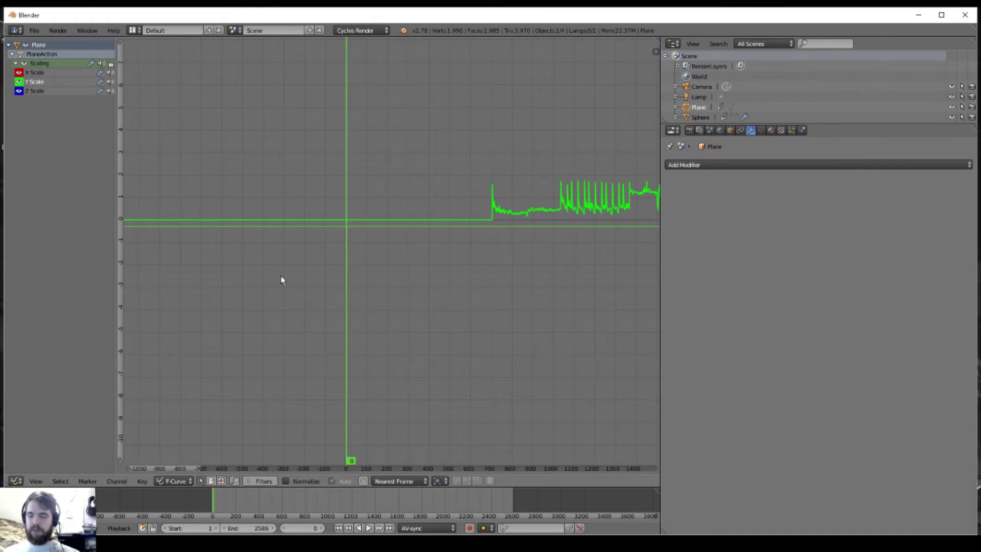
Try to bake Geoxor - You & I(1).mp3 to the selected Y Scale curve from frame 0
left_click(142, 481)
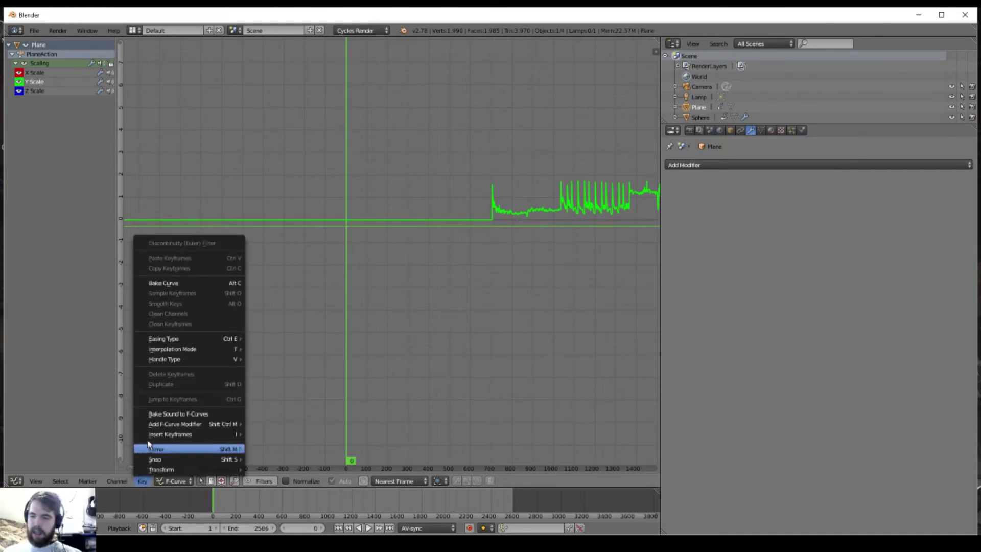
left_click(152, 416)
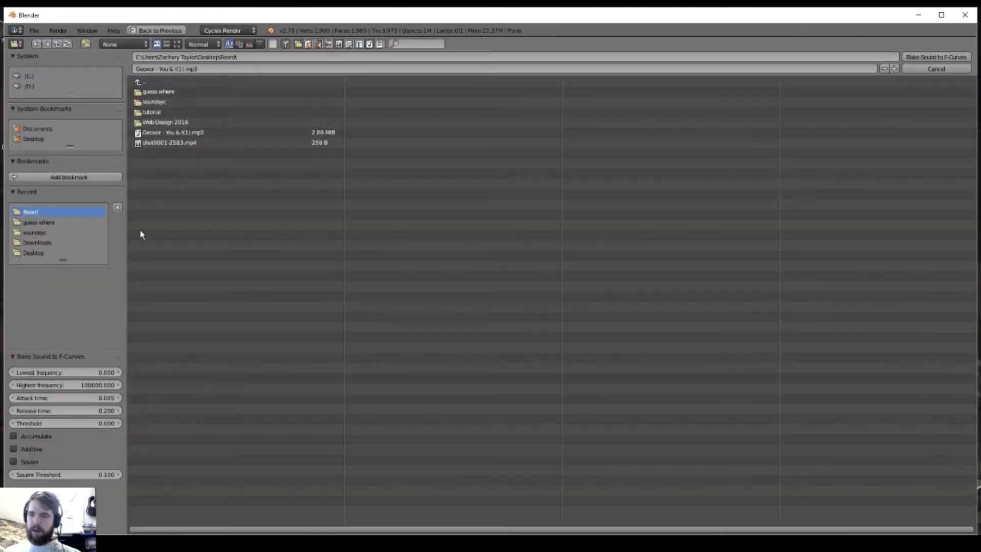
left_click(151, 133)
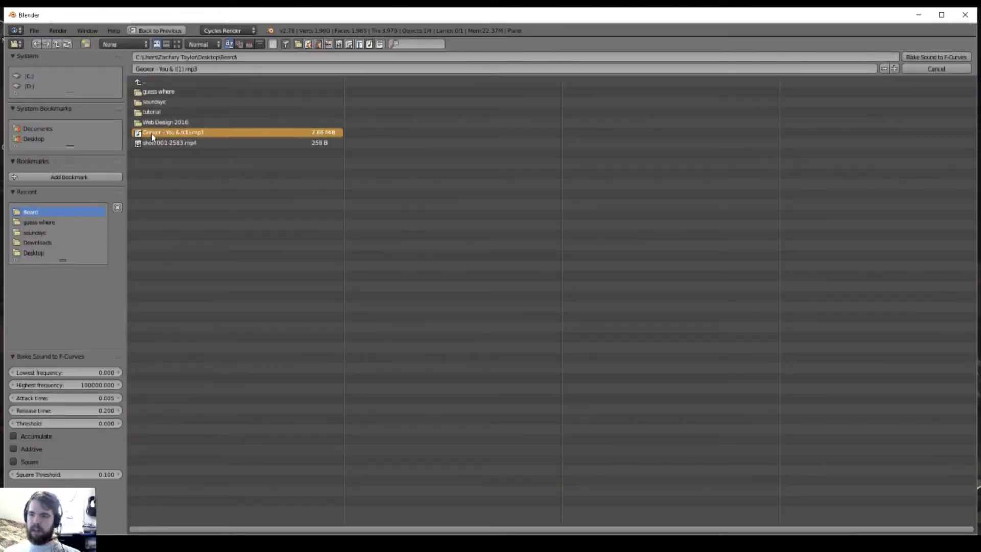
left_click(928, 57)
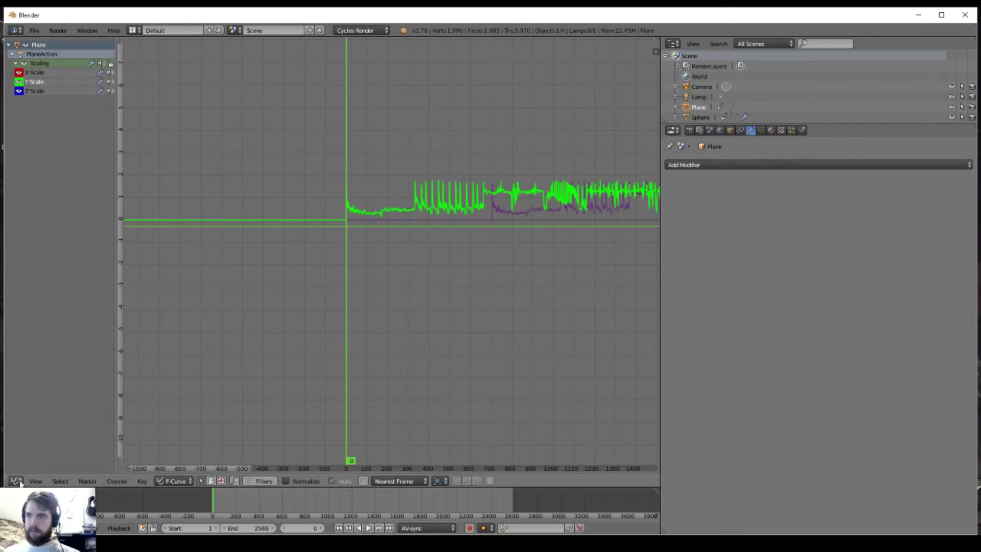
key("alt+a")
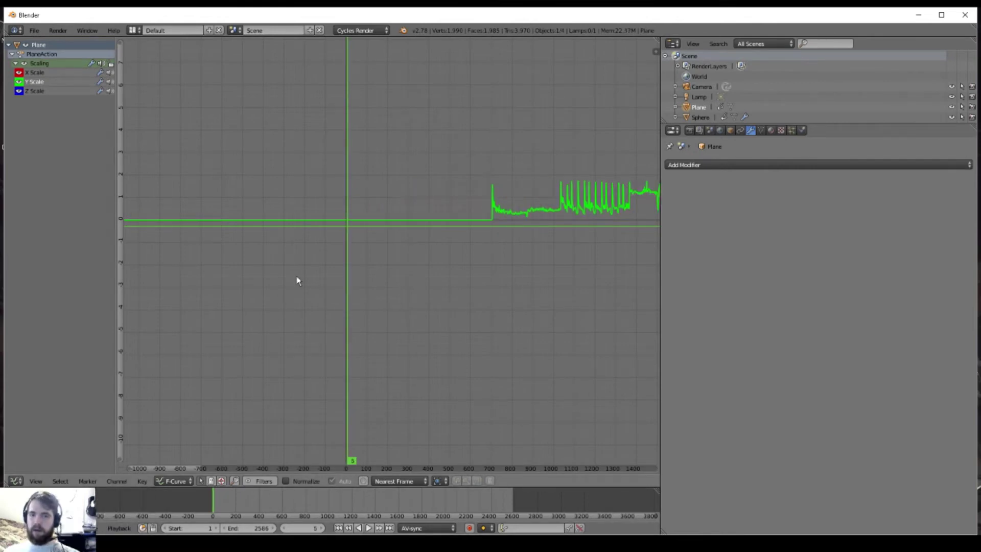
Select the plane's Scaling channel group, go through its X, Y and Z Scale curves, and move the current frame to 0
left_click(347, 210)
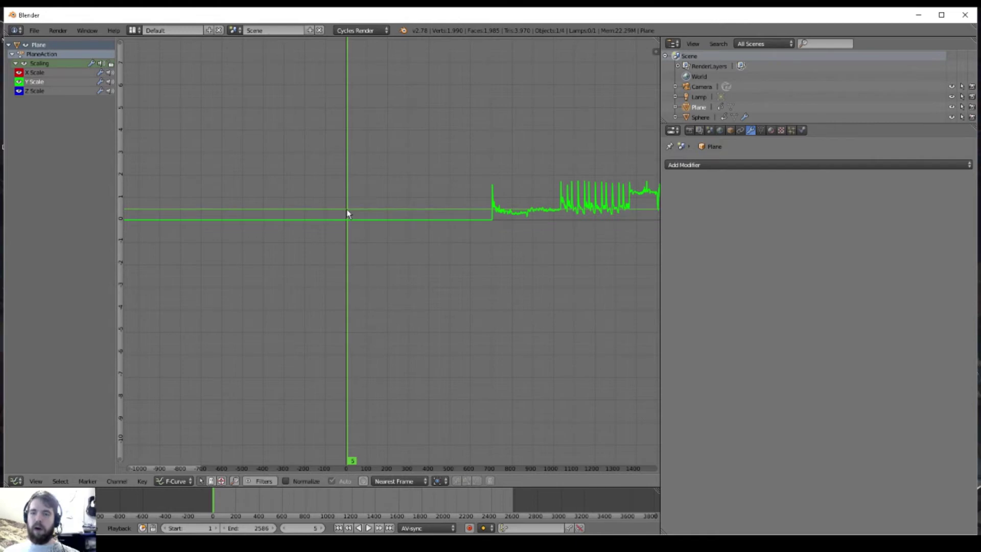
left_click(347, 210)
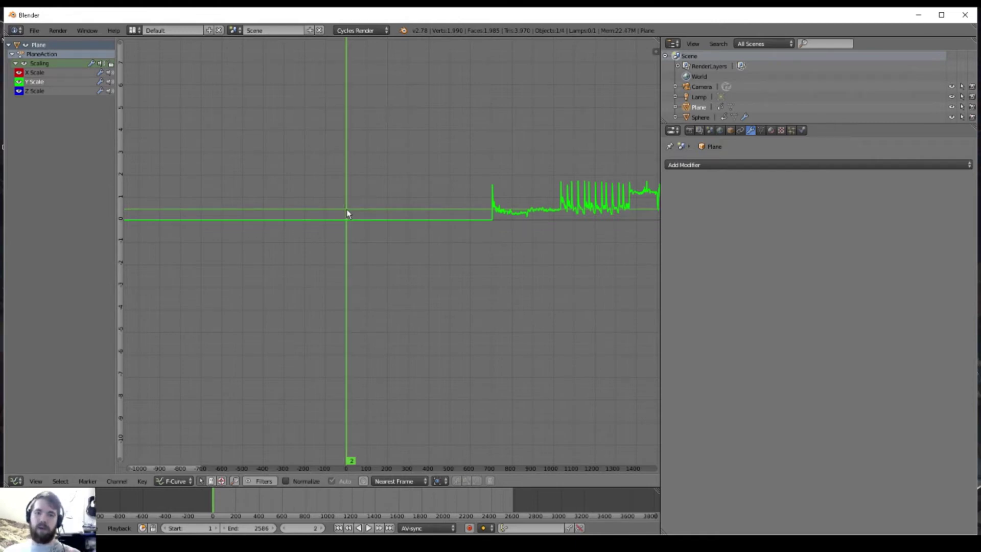
left_click(37, 62)
left_click(38, 73)
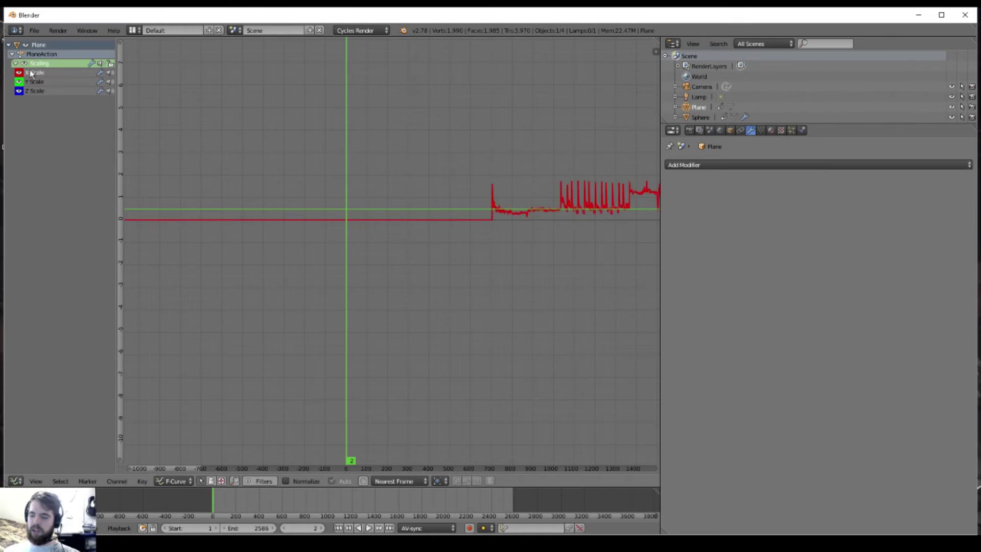
left_click(30, 81)
left_click(35, 91)
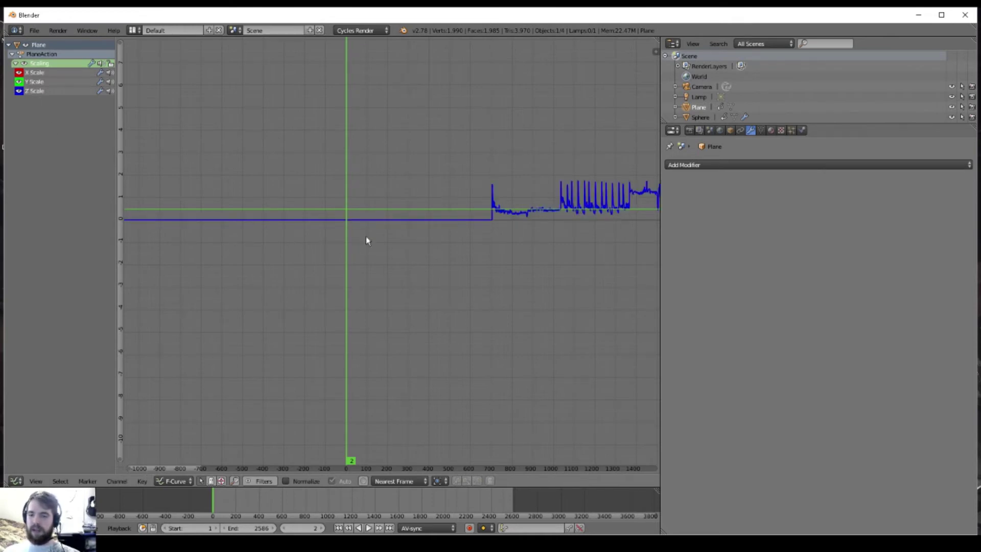
left_click(347, 250)
key("alt+a")
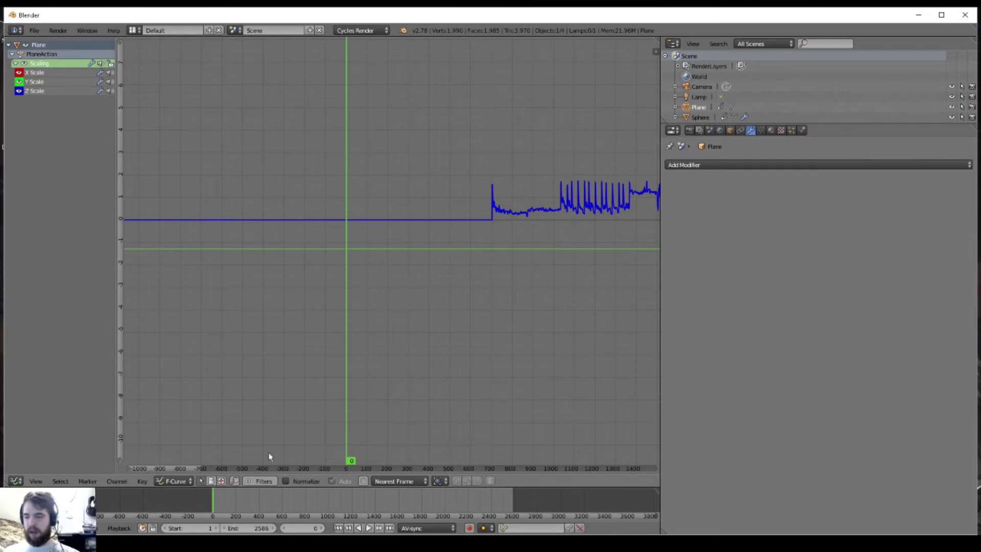
Bake the sound file Geoxor - You & I(1).mp3 to the plane's Scaling F-curves from frame 0 with the default bake settings
left_click(142, 481)
mouse_move(164, 433)
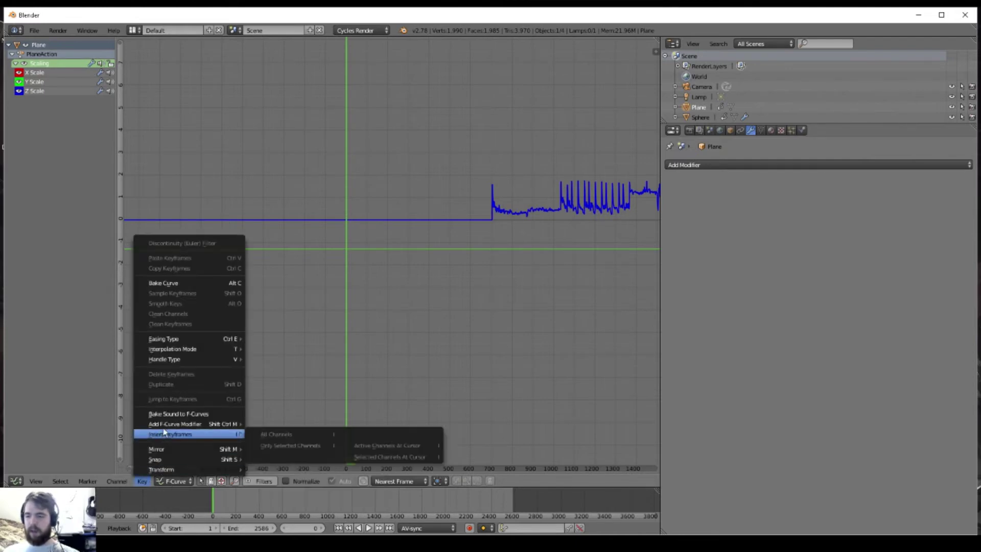
left_click(165, 414)
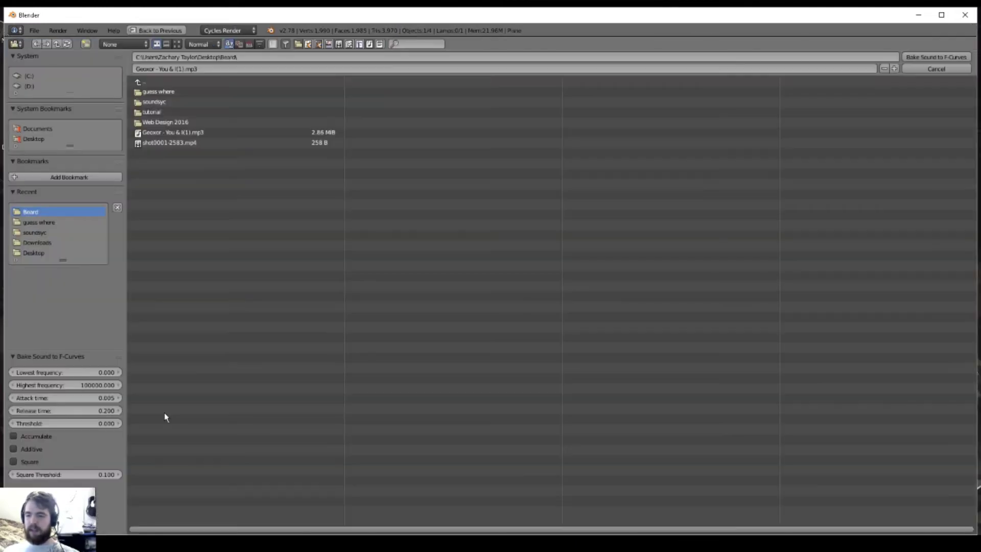
left_click(145, 133)
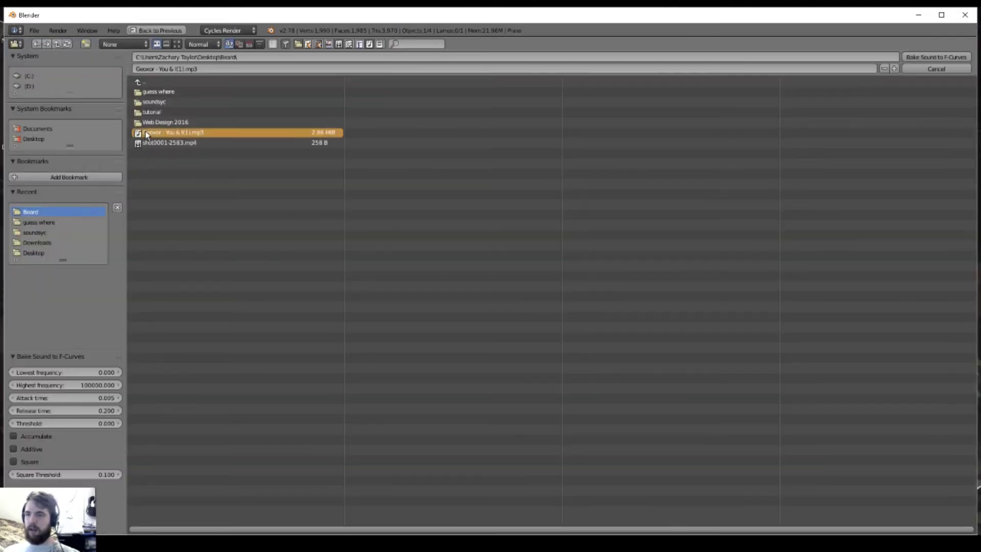
left_click(929, 61)
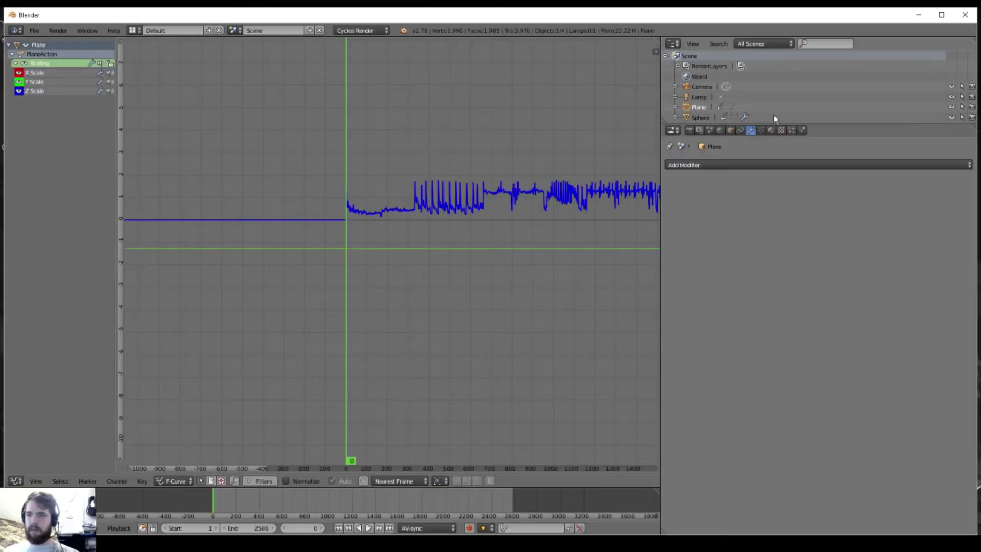
Return to the 3D View, play the animation to check the plane's scaling, and stop playback
left_click(23, 481)
left_click(31, 467)
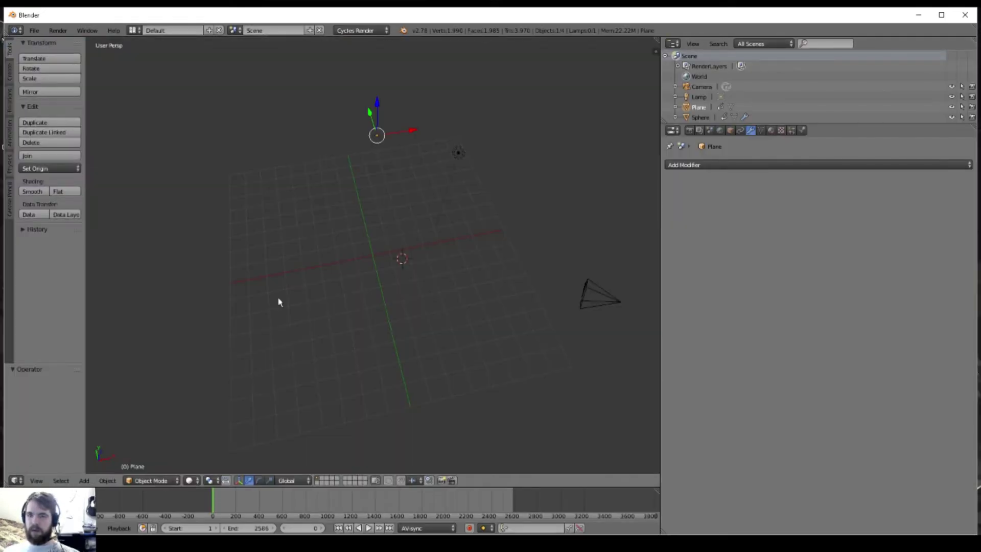
left_click(368, 528)
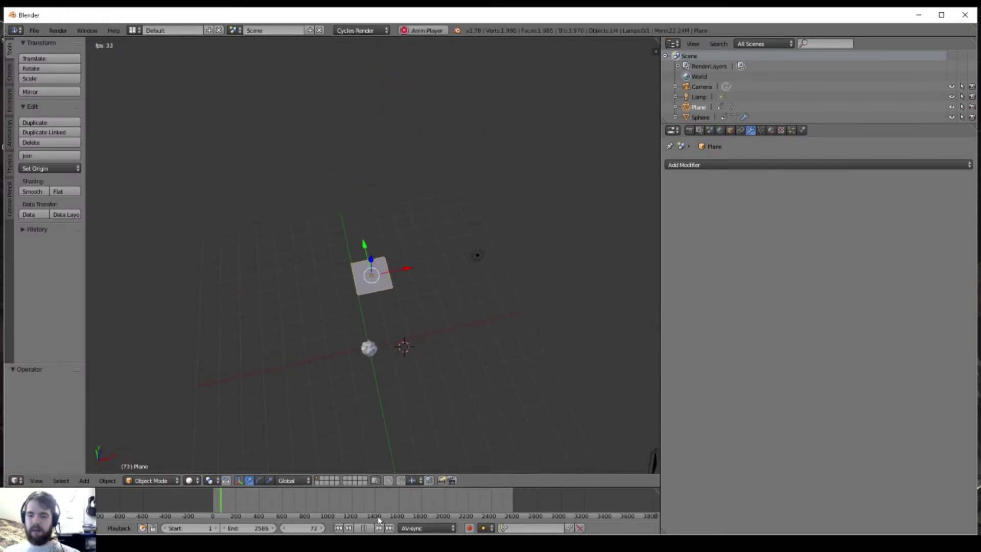
key("alt+a")
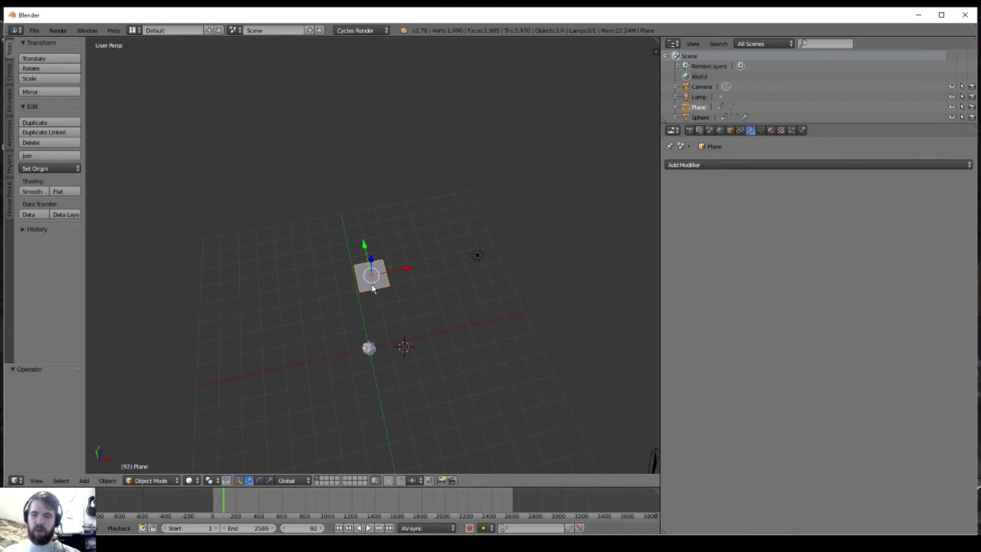
Select the sphere and set Plane as the texture coordinates object of its Displace modifier
middle_click_drag(386, 366, 364, 304)
right_click(331, 363)
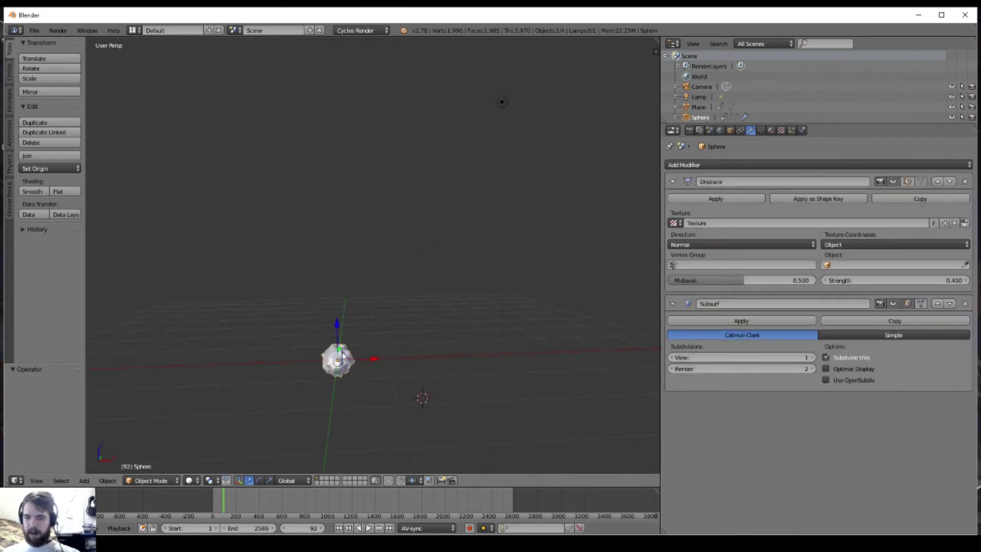
scroll(341, 358, "down", 3)
middle_click_drag(406, 196, 400, 266, "shift")
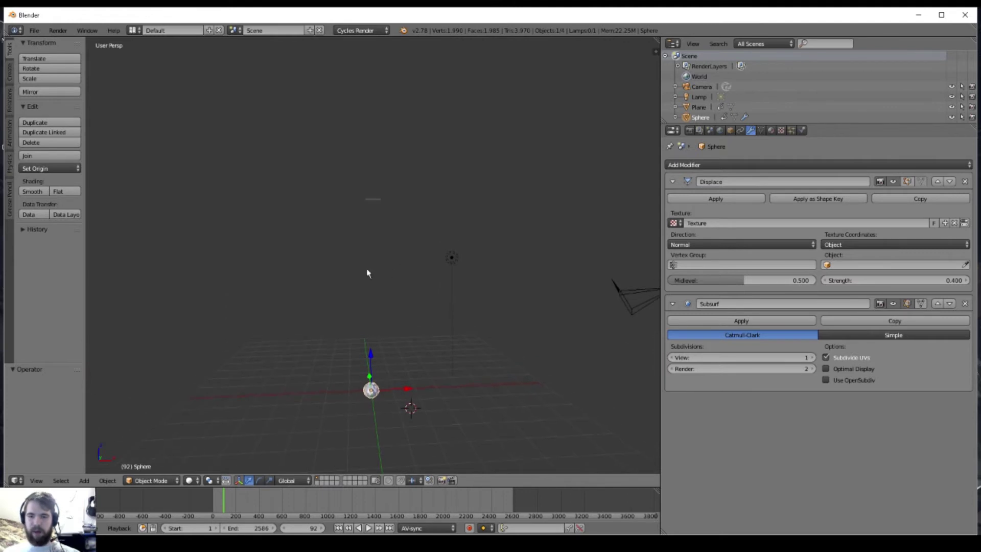
right_click(372, 200)
right_click(371, 390)
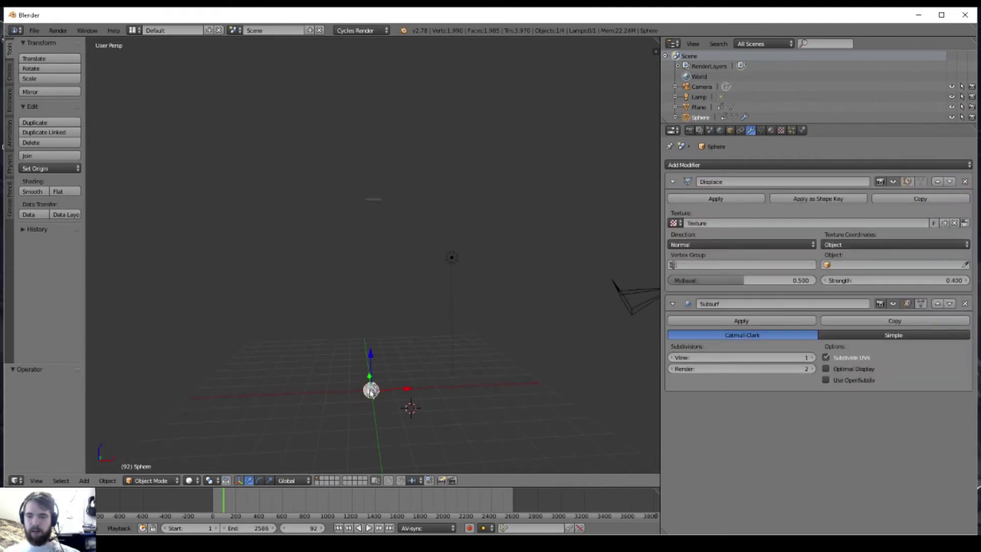
middle_click_drag(373, 401, 375, 321)
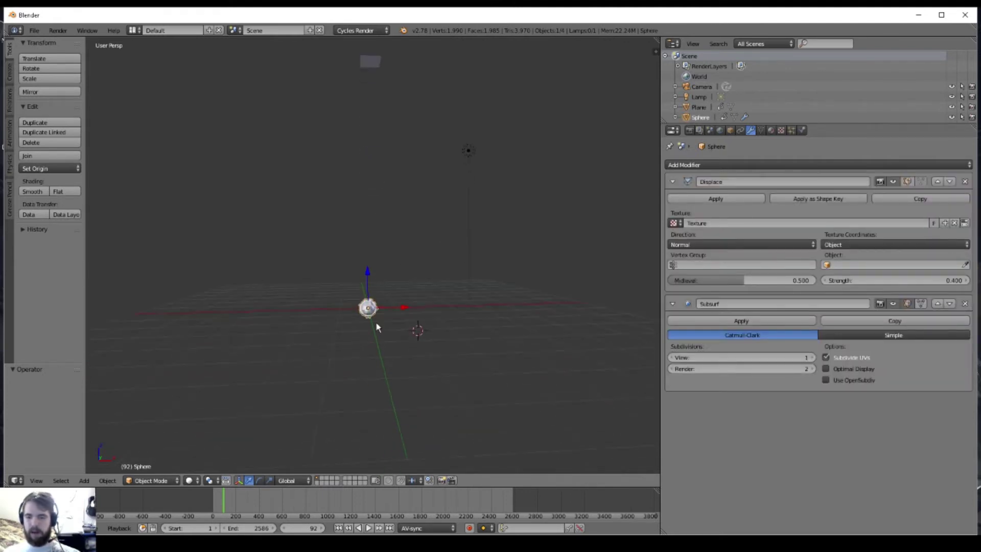
left_click(827, 265)
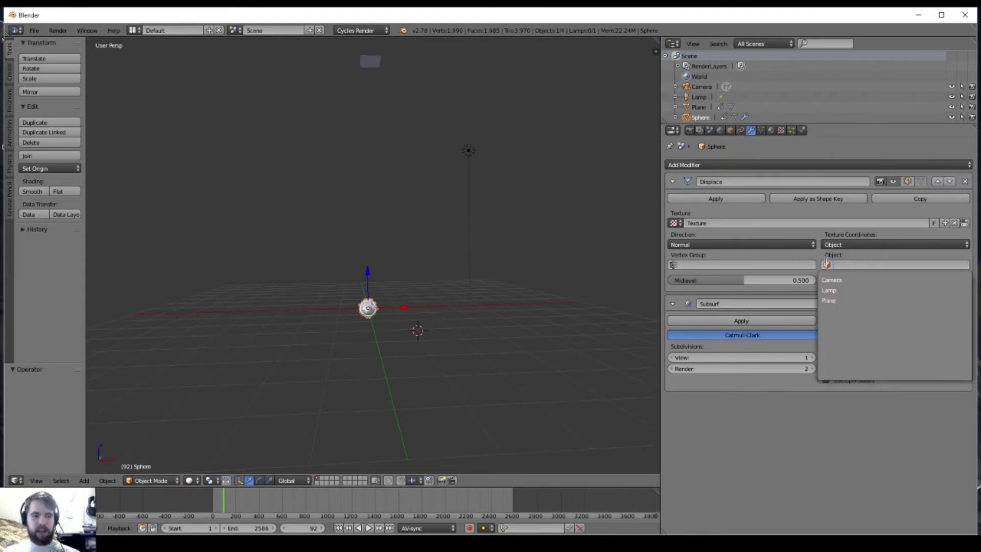
left_click(828, 299)
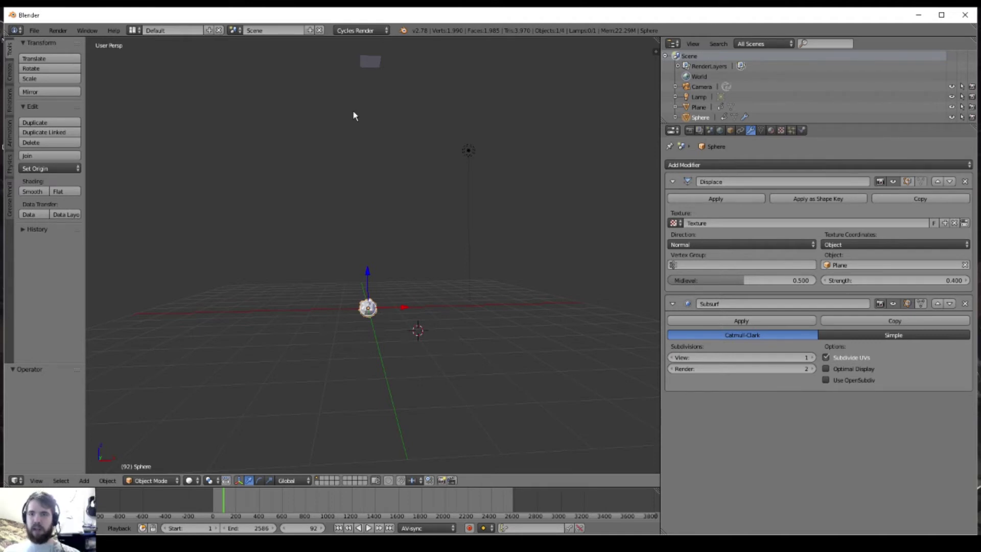
Select the plane above the sphere and move it about -0.045 along the X axis
right_click(371, 64)
middle_click_drag(371, 65, 382, 98)
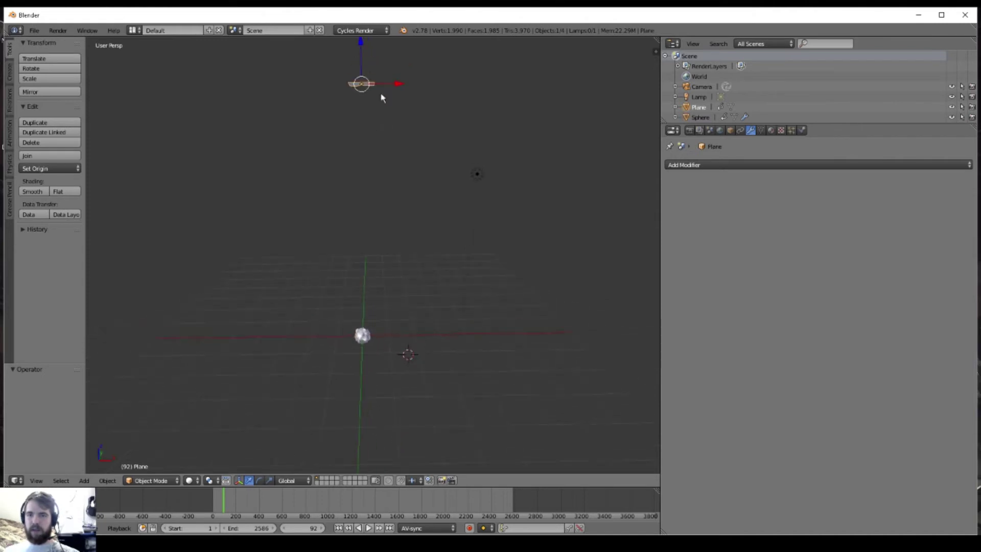
mouse_move(388, 86)
left_mouse_down()
mouse_move(399, 87)
mouse_move(385, 84)
left_mouse_up()
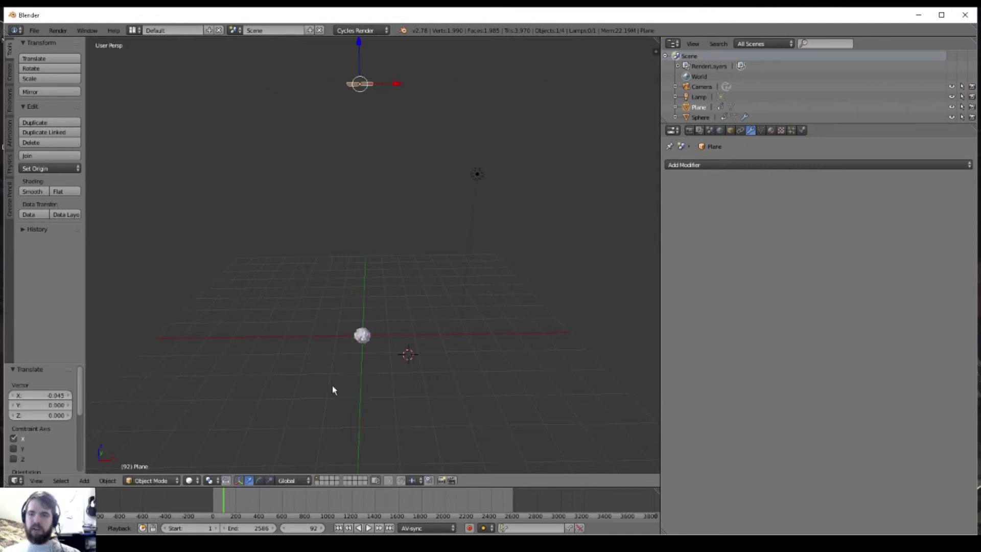
Advance the animation frame by frame to frame 107 and examine up close how the sphere's displacement follows the plane's scaling
left_click(321, 528)
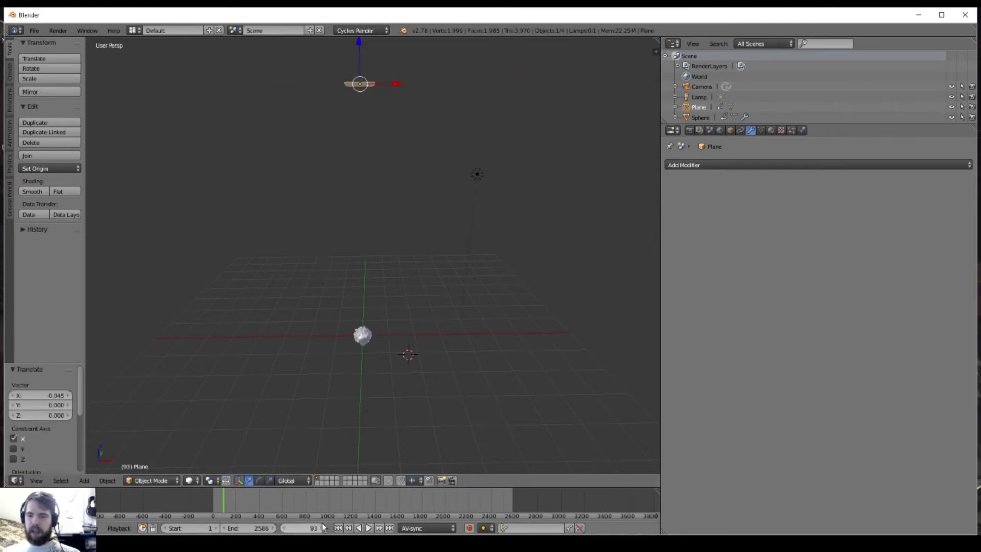
key("Right")
middle_click_drag(383, 267, 391, 305)
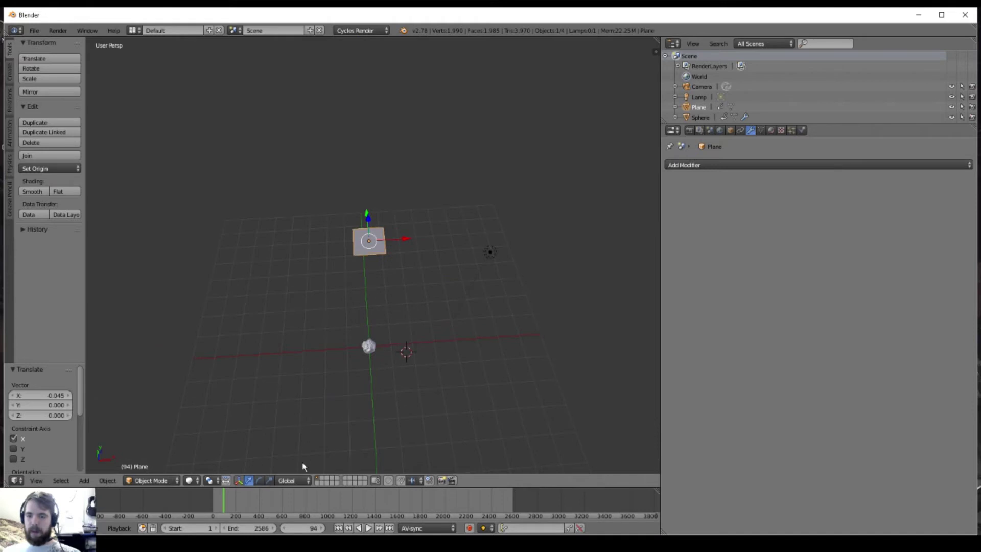
left_click(322, 528)
left_click(322, 528)
left_click(321, 528)
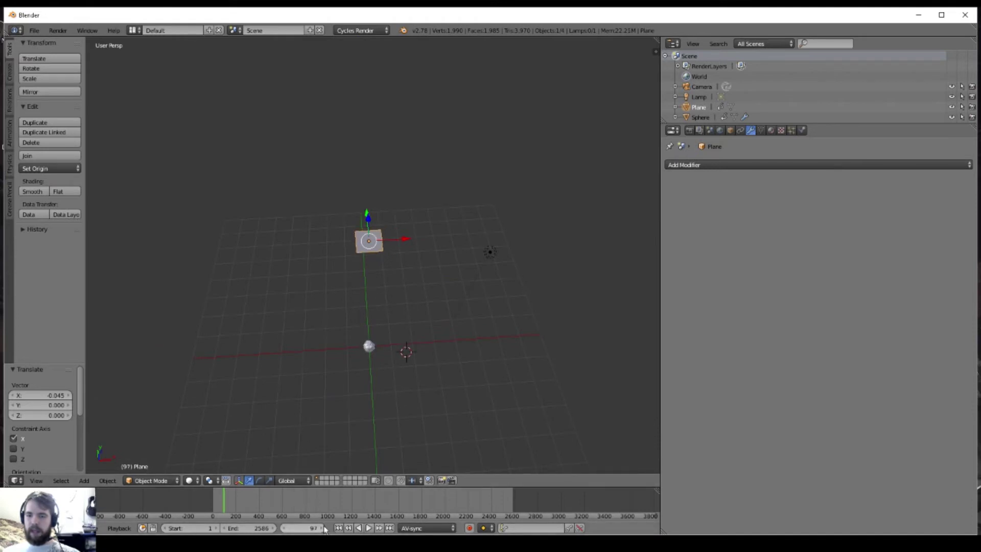
left_click(324, 528)
left_click(324, 528)
middle_click_drag(364, 415, 353, 299)
left_click(322, 528)
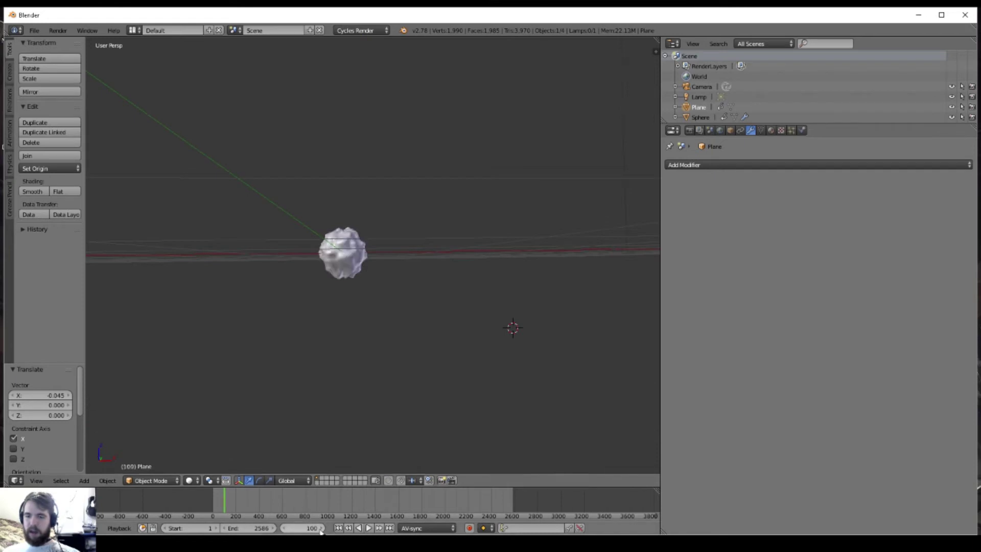
left_click(322, 527)
left_click(322, 528)
left_click(321, 527)
left_click(322, 528)
left_click(322, 528)
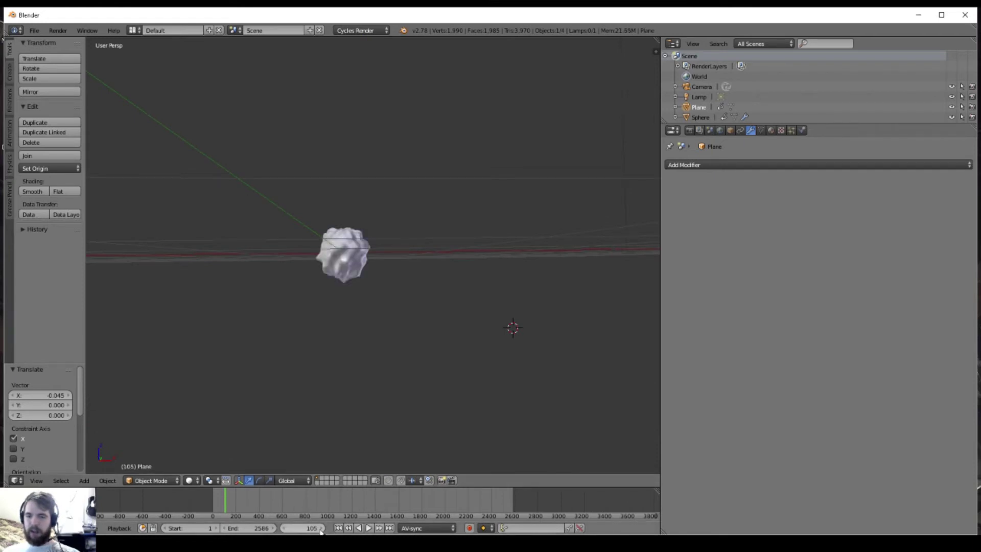
left_click(322, 527)
left_click(322, 528)
Switch the 3D View to the camera view and enable Lock Camera to View
middle_click_drag(327, 358, 359, 250)
key("KP_0")
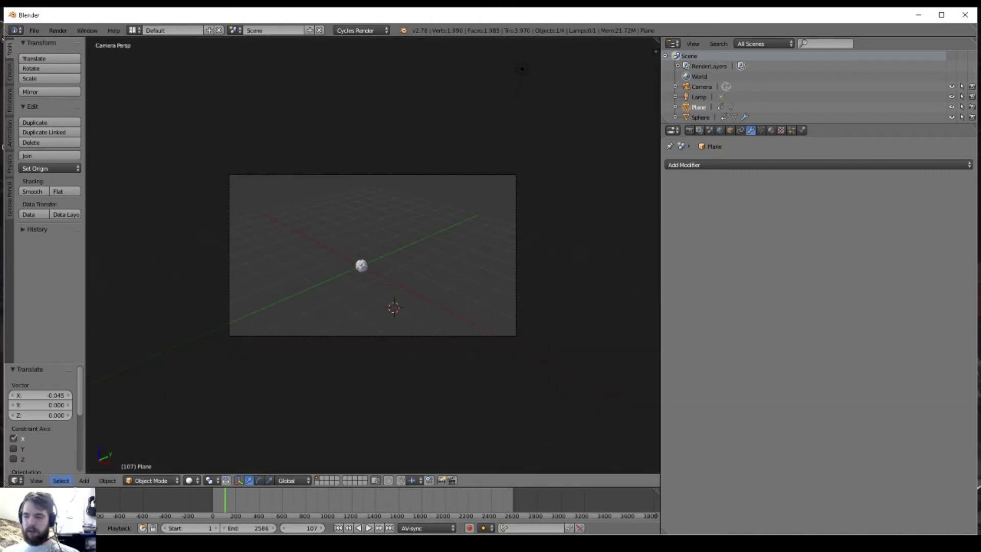
left_click(36, 480)
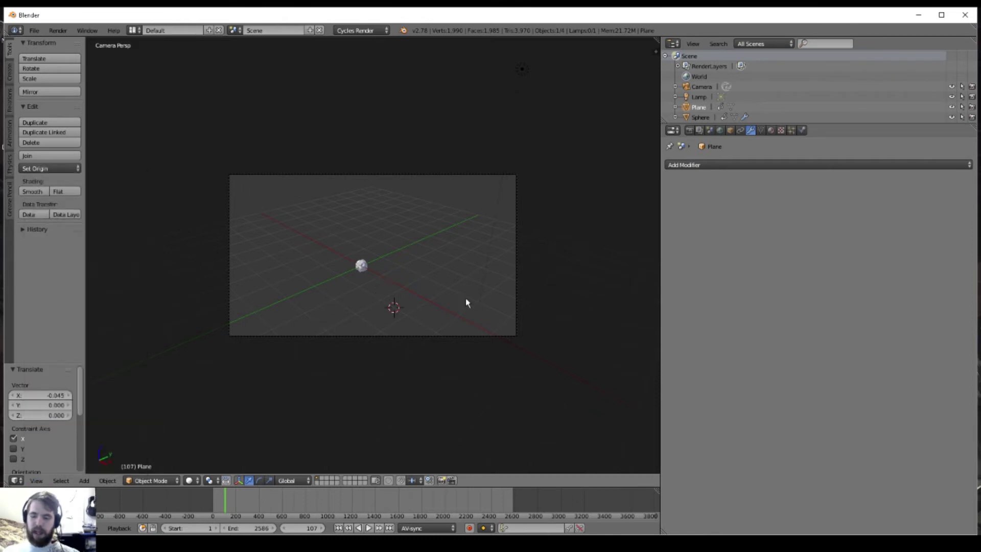
key("n")
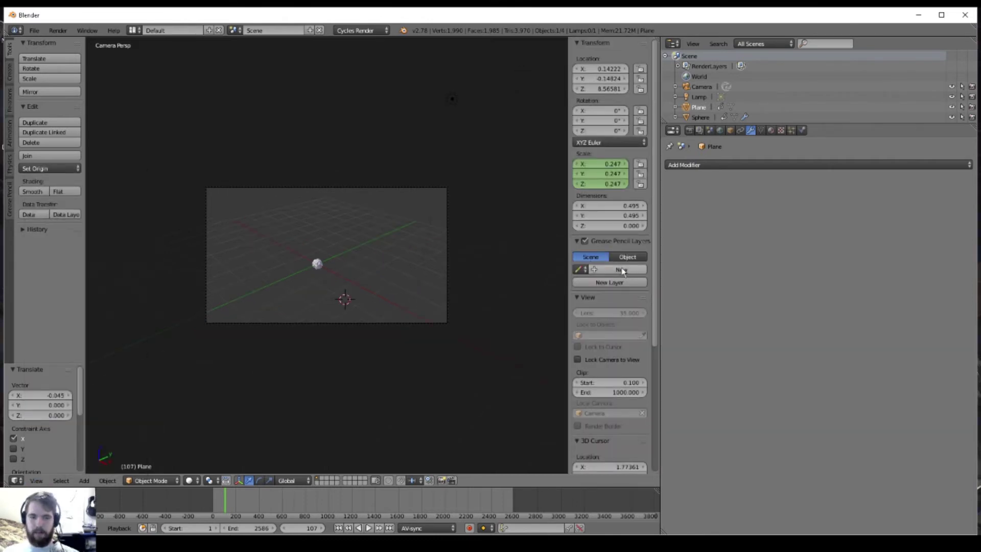
scroll(618, 289, "down", 2)
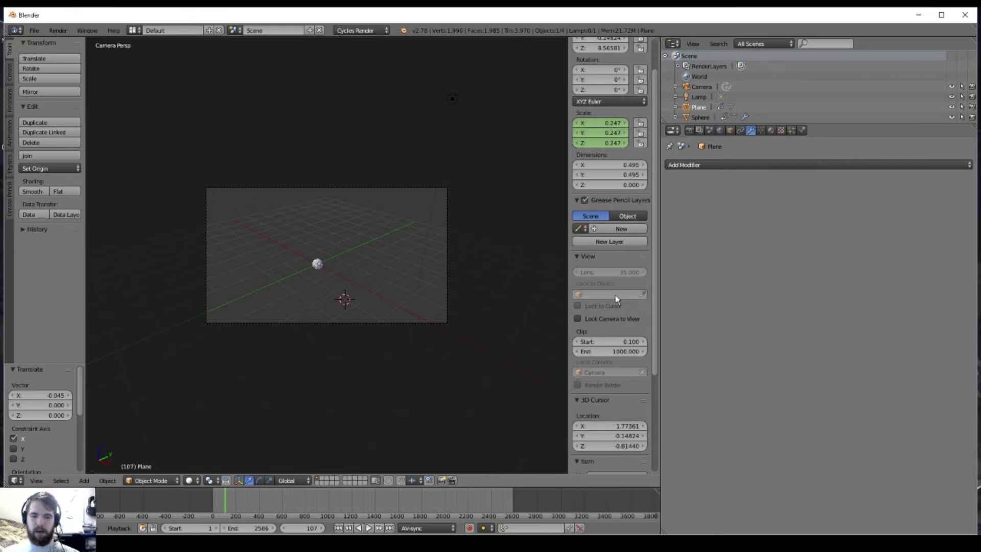
left_click(577, 319)
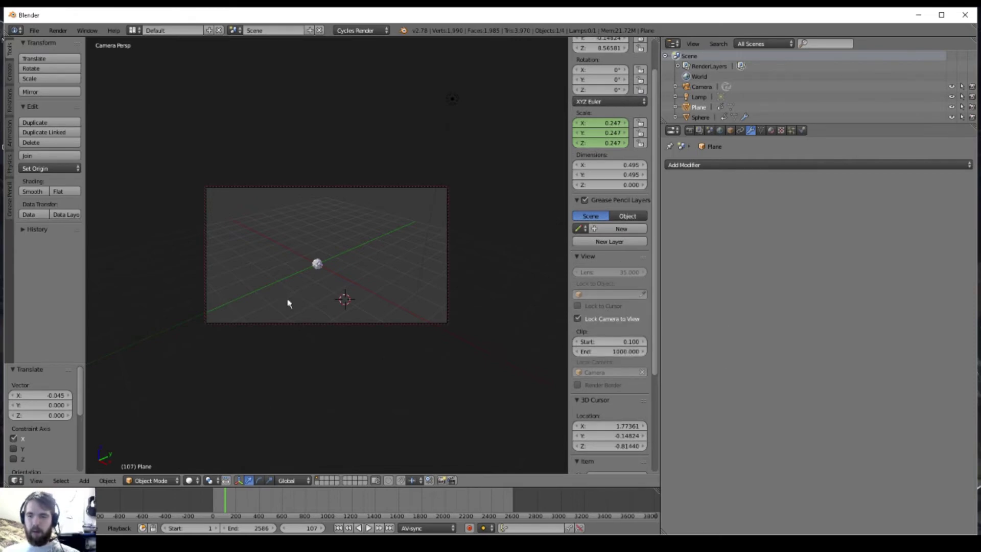
Orbit the locked camera down to a level view of the sphere and disable Lock Camera to View
middle_click_drag(287, 302, 371, 276)
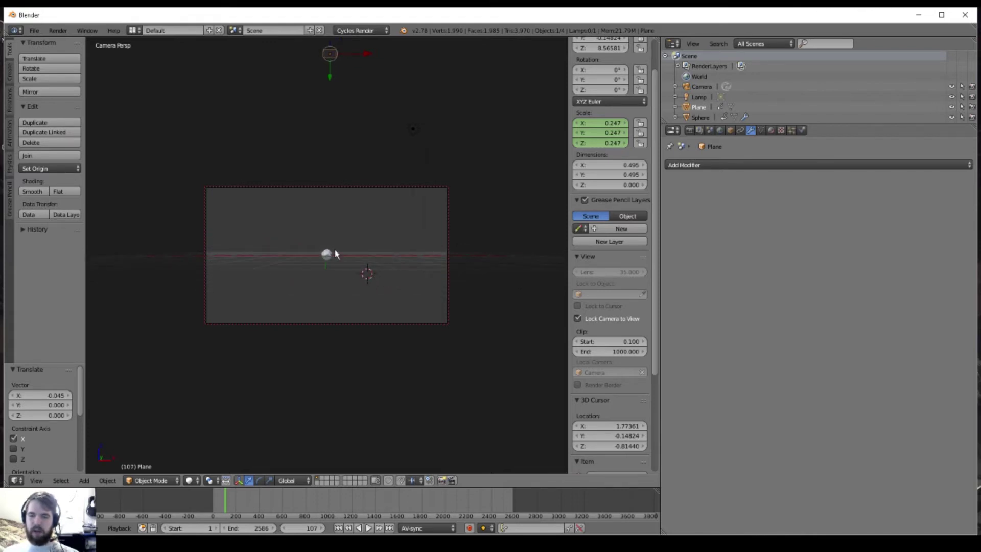
mouse_move(335, 254)
middle_mouse_down()
mouse_move(324, 256)
mouse_move(352, 230)
mouse_move(335, 254)
middle_mouse_up()
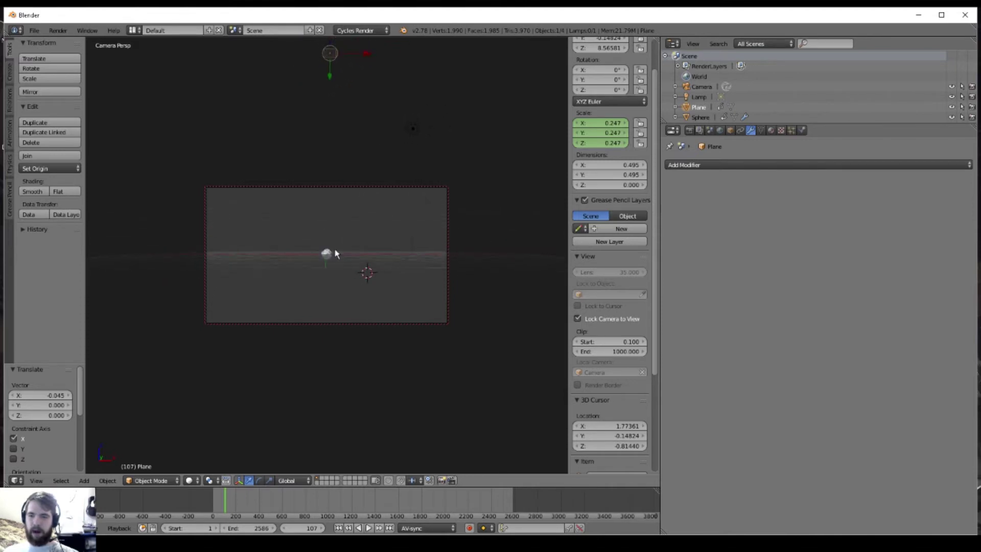
left_click(574, 317)
Add a new plane mesh and move it about 8 units along the Y axis, behind the sphere
middle_click_drag(337, 270, 306, 279)
key("shift+a")
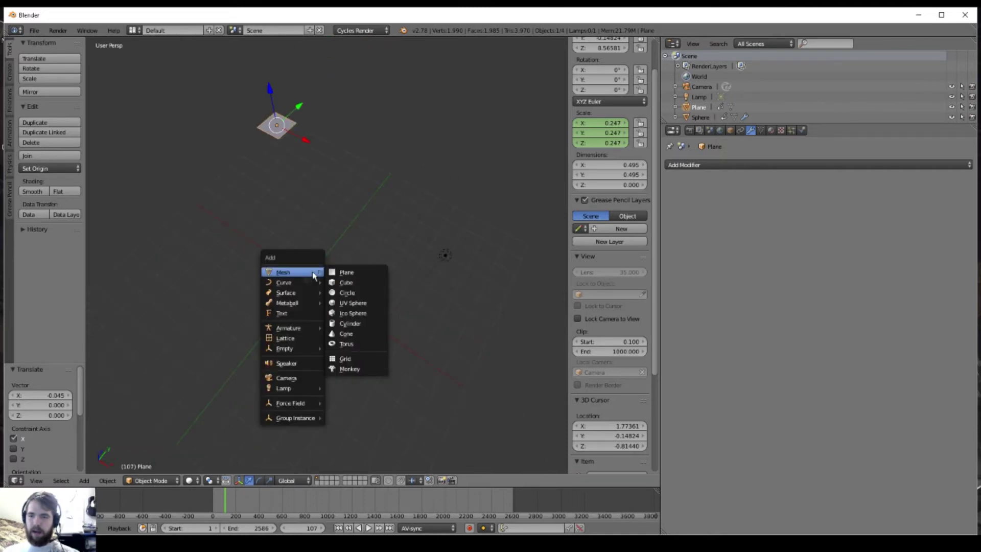
left_click(339, 271)
middle_click_drag(405, 256, 344, 241)
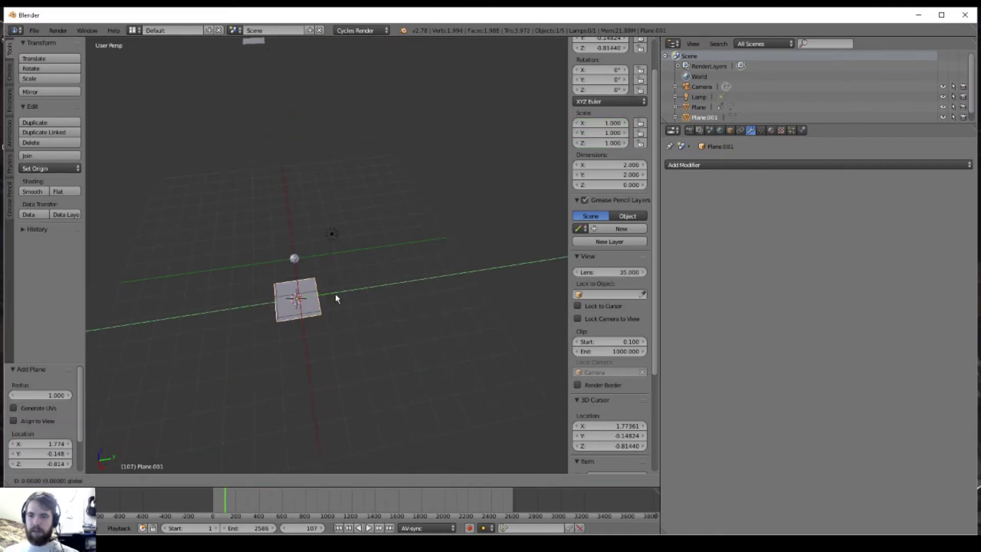
left_click_drag(335, 295, 471, 263)
Rotate the new plane about -99.2° to stand upright, and fine-tune it by about -3.7° in the camera view
middle_click_drag(424, 373, 387, 270)
key("r")
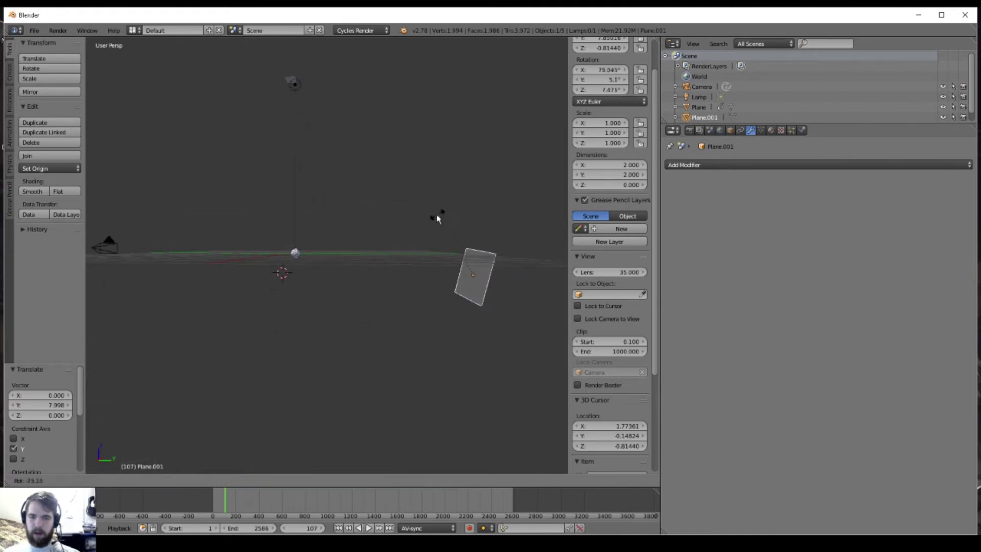
left_click(414, 227)
key("KP_0")
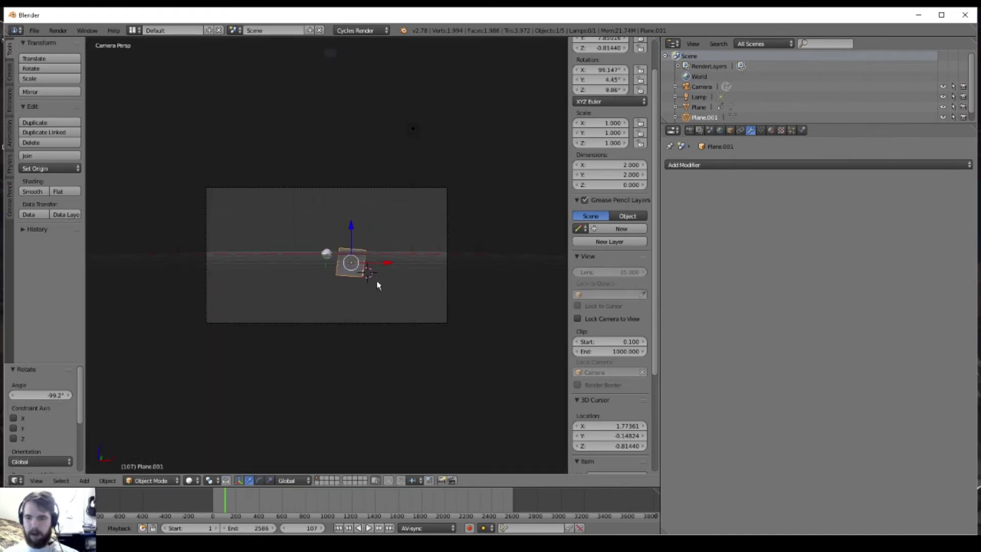
key("r")
left_click(395, 315)
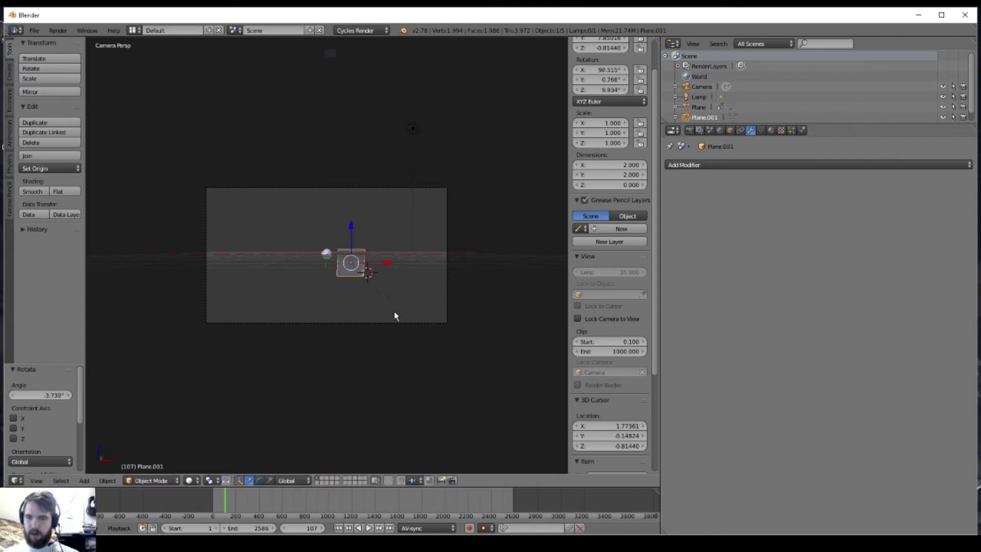
Scale the upright plane by about 5.41 and by a further 1.047 to form a large backdrop behind the sphere
key("s")
left_click(140, 411)
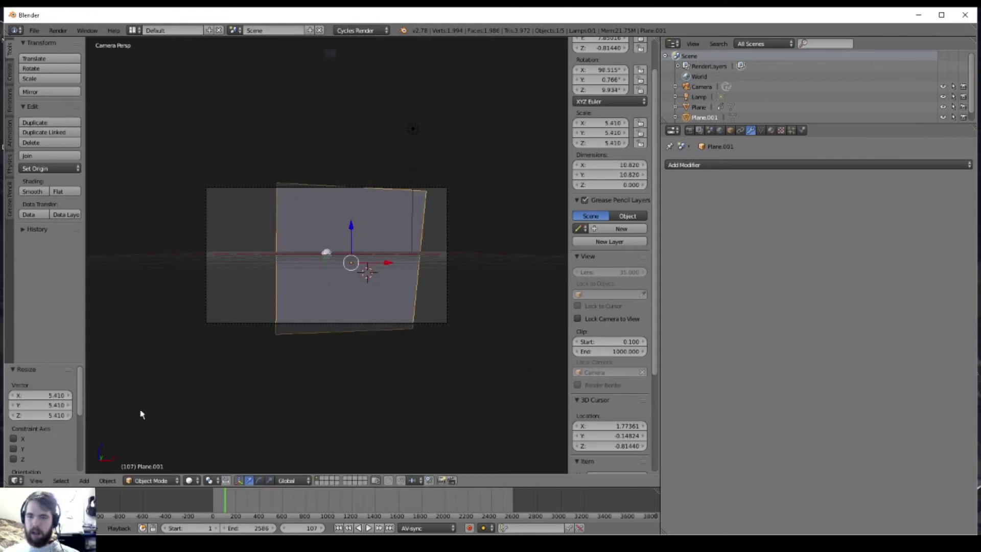
key("KP_0")
middle_click_drag(314, 283, 304, 365)
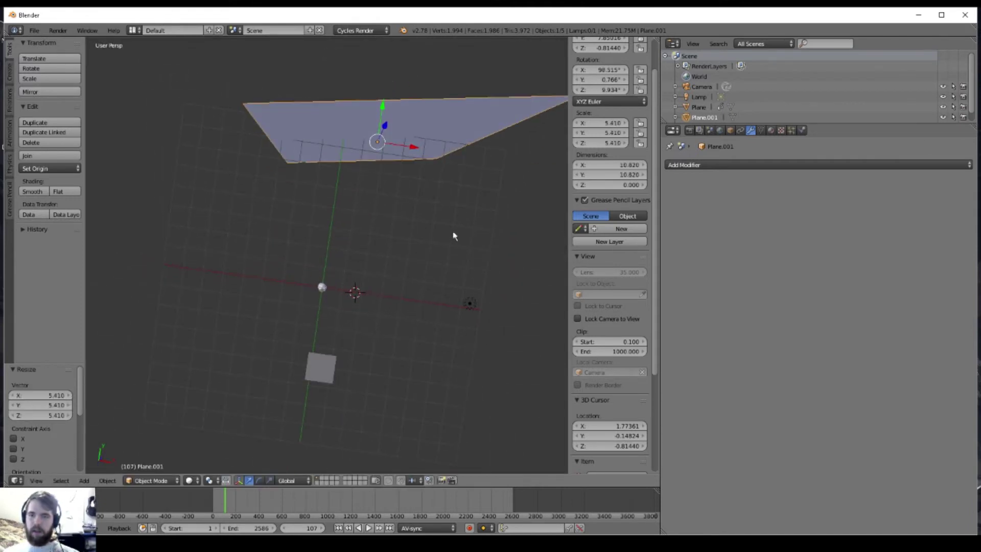
key("s")
left_click(477, 224)
Rotate the backdrop plane about 11.6° from above to square it with the grid, and check it from the front and camera
middle_click_drag(480, 211, 446, 262)
key("r")
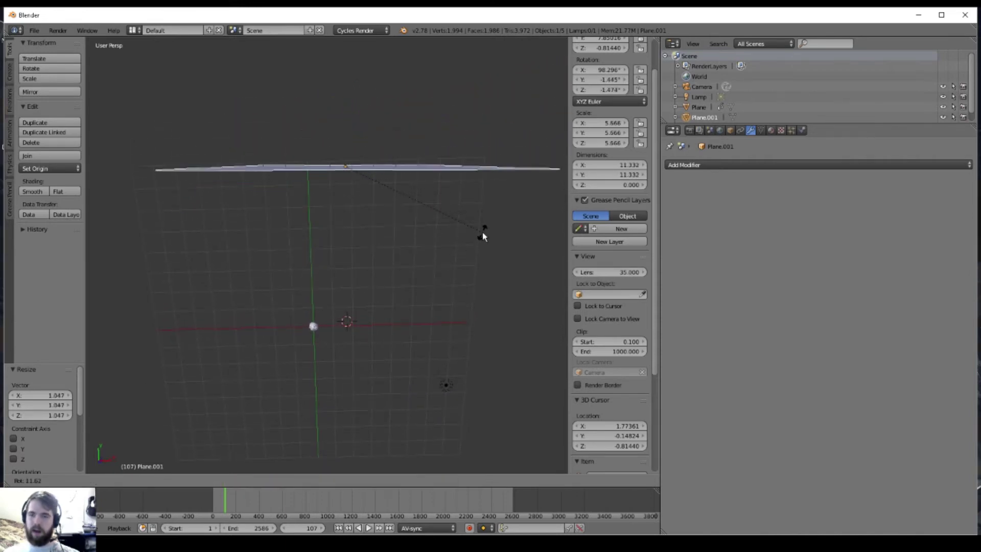
left_click(482, 232)
key("KP_1")
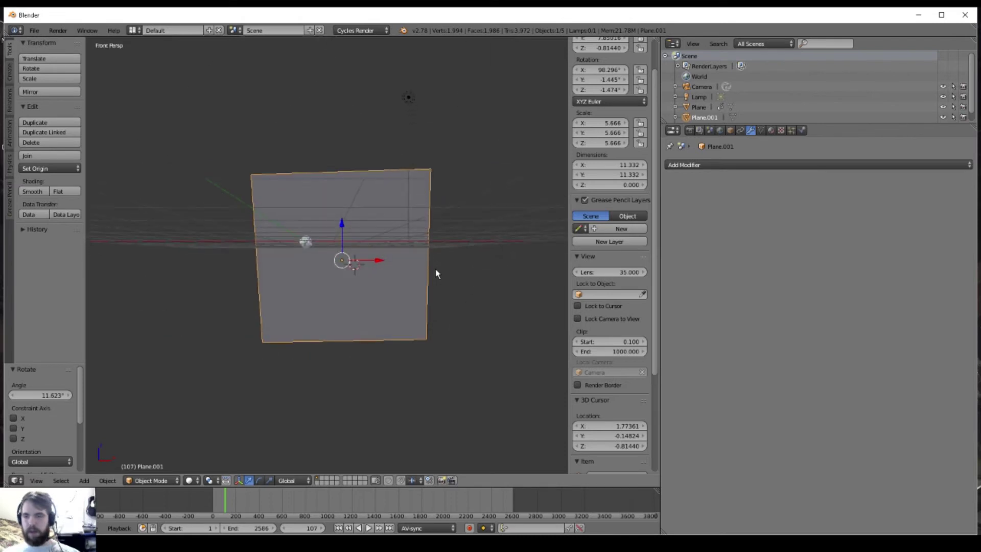
scroll(374, 250, "down", 2)
key("KP_0")
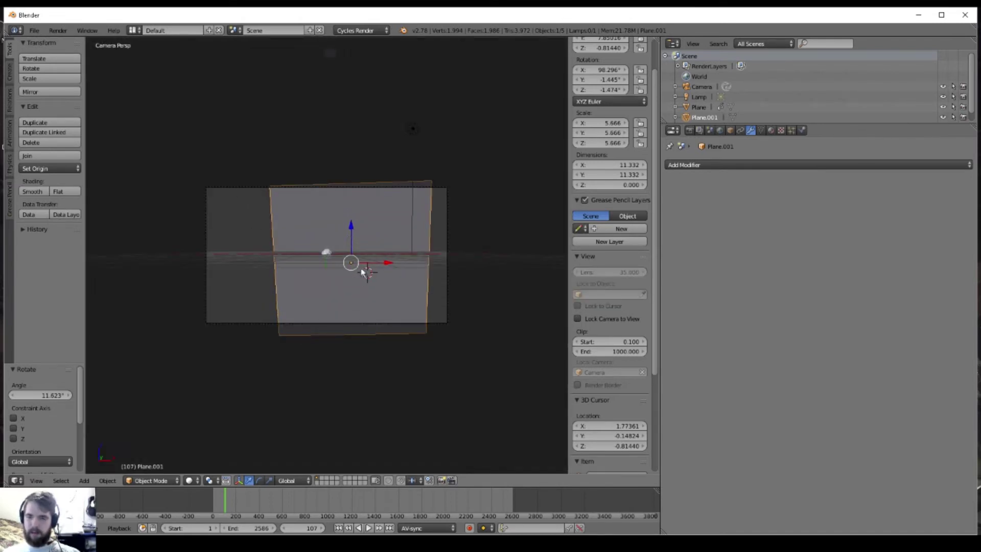
Move the backdrop plane about -1.17 along the X axis and rotate it about 0.93° in the camera view
left_click_drag(385, 267, 371, 268)
key("r")
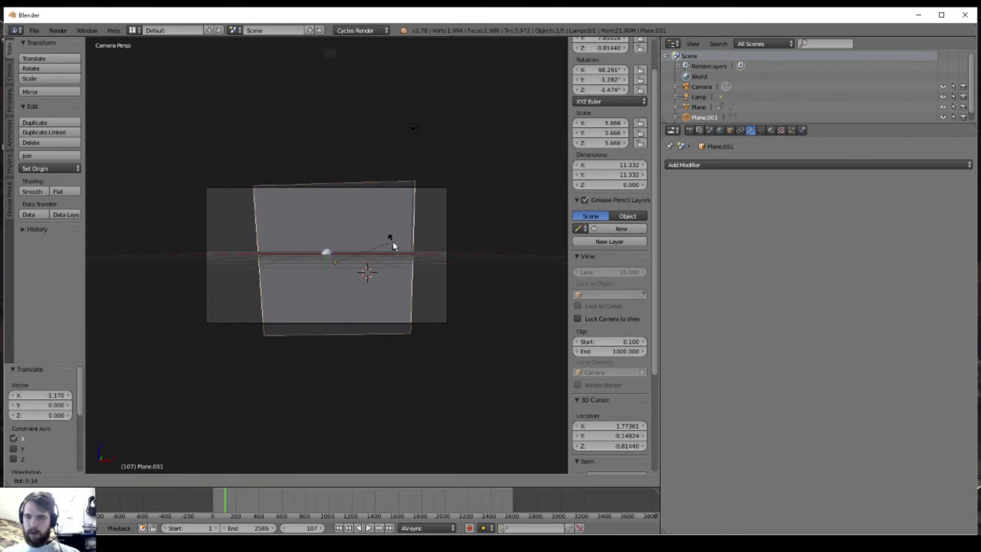
left_click(394, 244)
Widen the backdrop plane along X by about 1.533 and 1.097, shifting it about -0.755 in X to cover the camera frame
key("s")
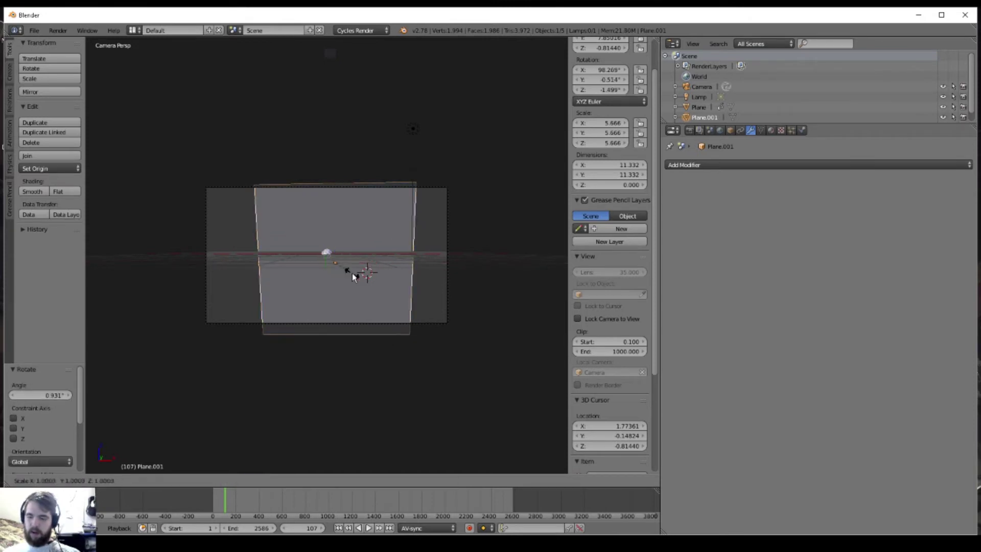
key("x")
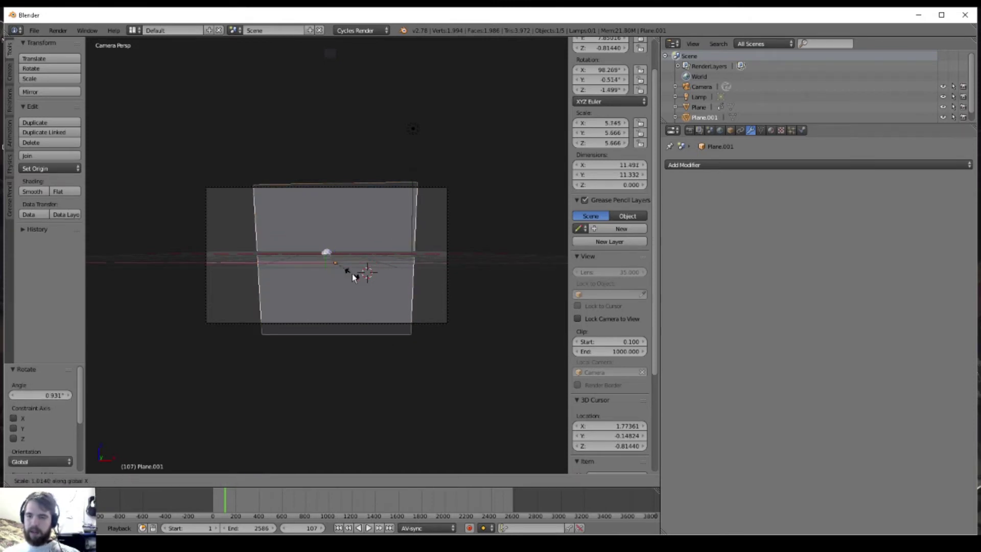
left_click(363, 275)
key("g")
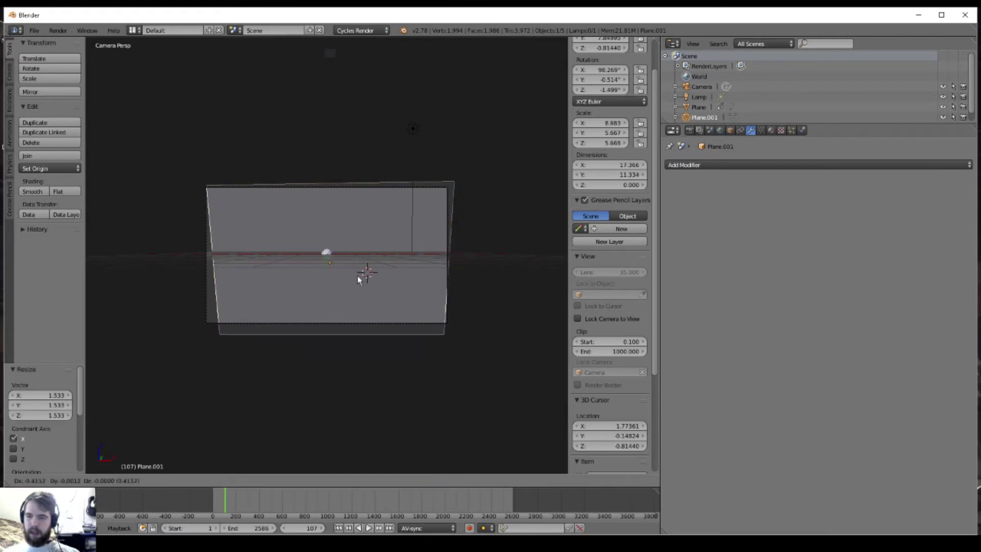
left_click(352, 274)
key("s")
key("x")
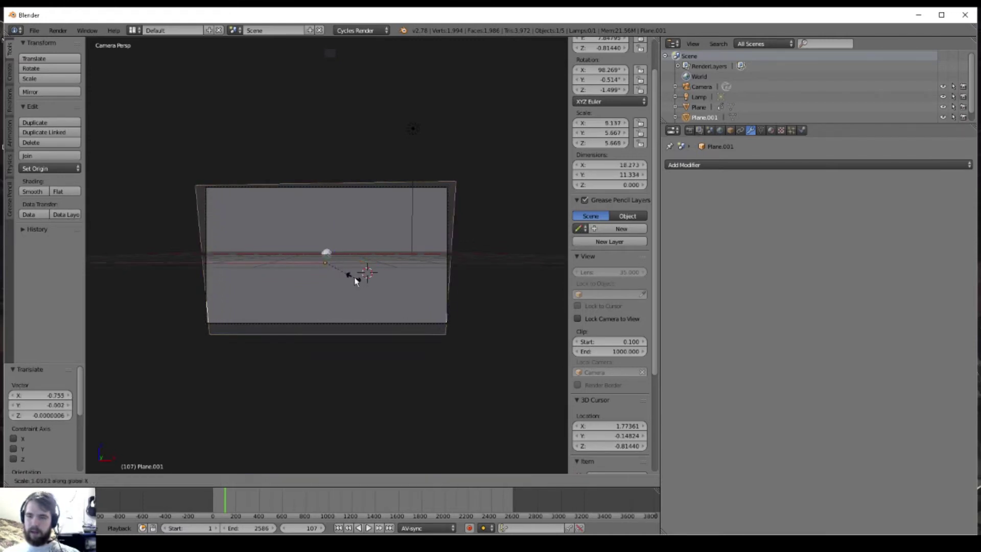
left_click(354, 277)
Tilt the backdrop plane about -10.4° around the X axis and raise it about 0.53 to center it in the camera frame
middle_click_drag(355, 277, 362, 311)
left_click(259, 481)
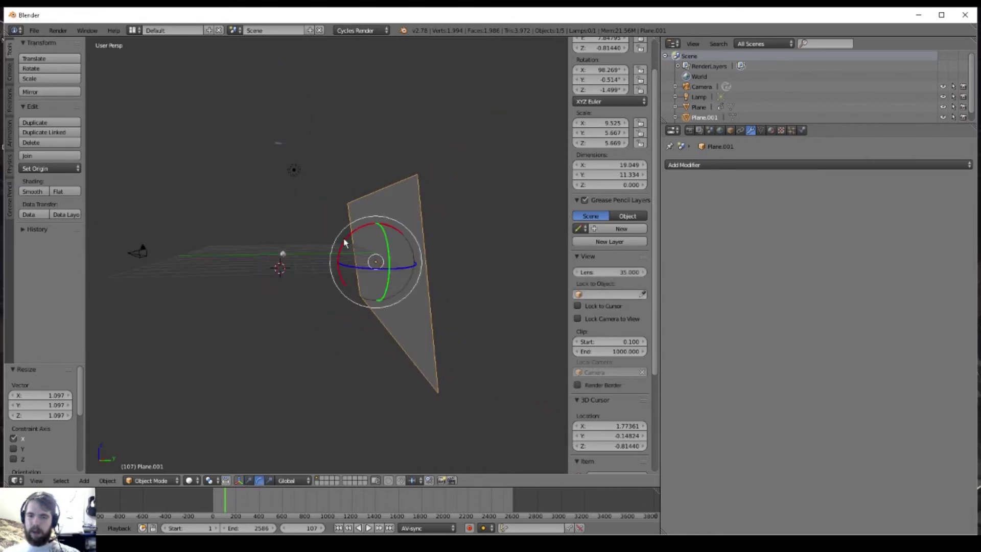
left_click_drag(344, 243, 352, 236)
key("KP_0")
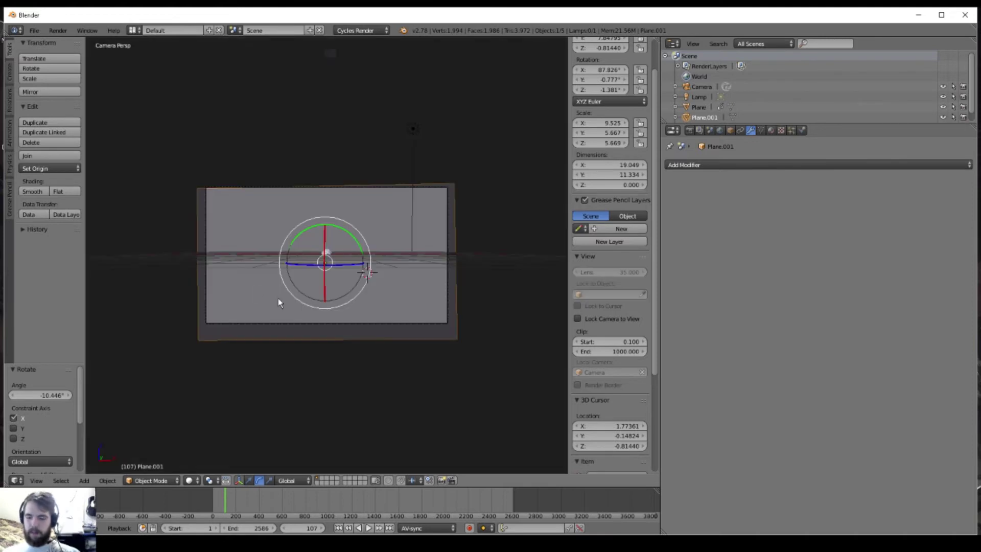
right_click_drag(278, 298, 280, 293)
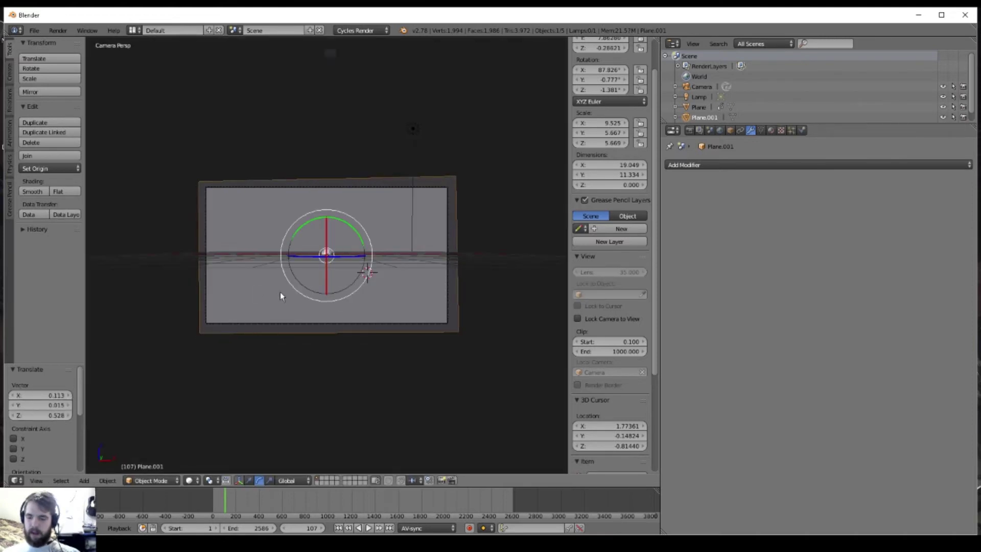
Scale the backdrop plane by about 0.955, nudge it to fit the camera frame, and rotate it about 0.88°
left_click(333, 311)
key("g")
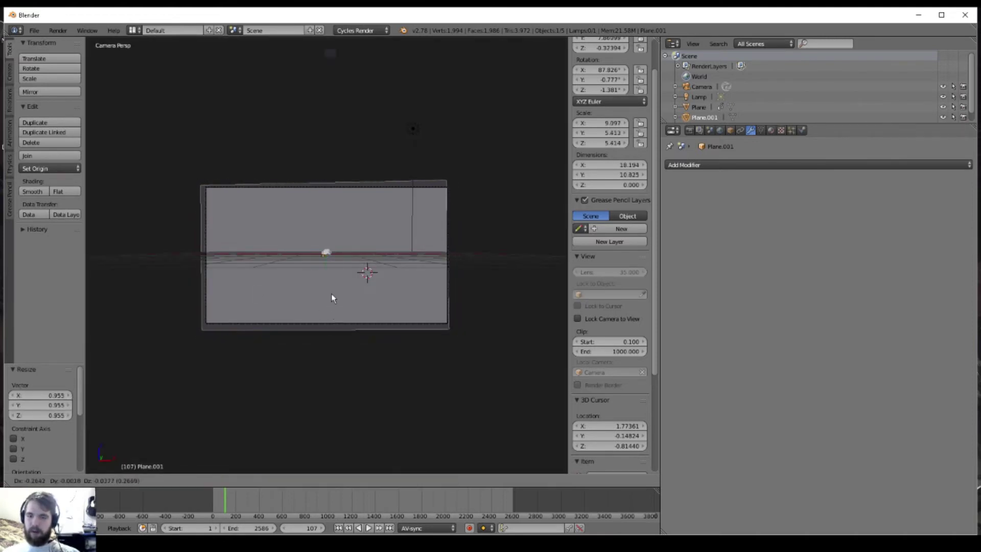
left_click(333, 294)
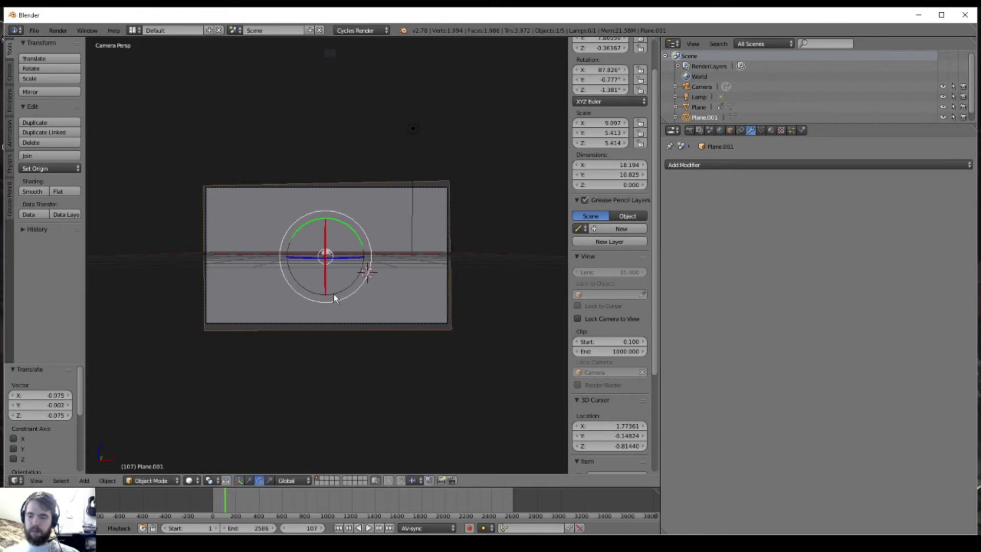
key("r")
left_click(235, 332)
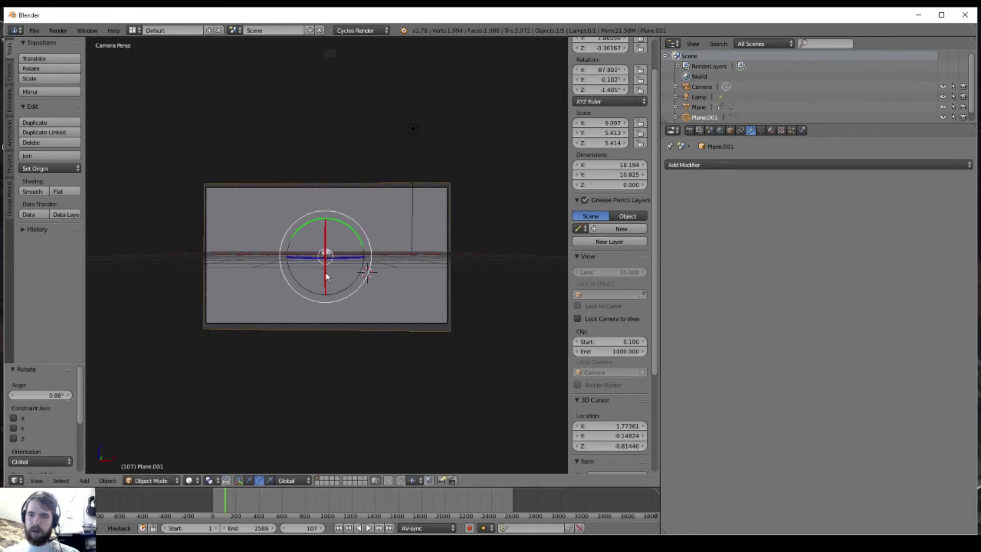
Create a new material on the backdrop plane and set its Diffuse BSDF color to an Image Texture
middle_click_drag(323, 273, 302, 280)
left_click(771, 132)
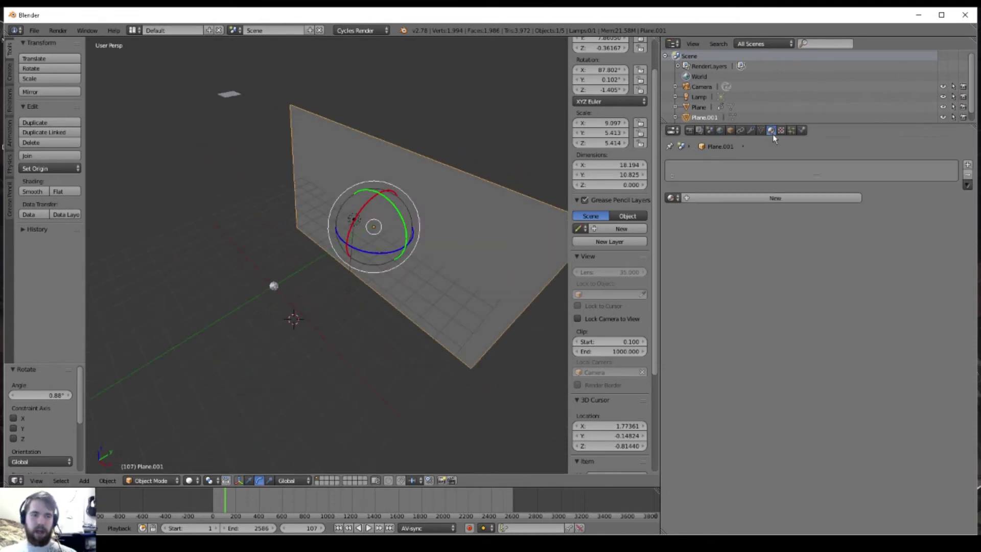
left_click(741, 199)
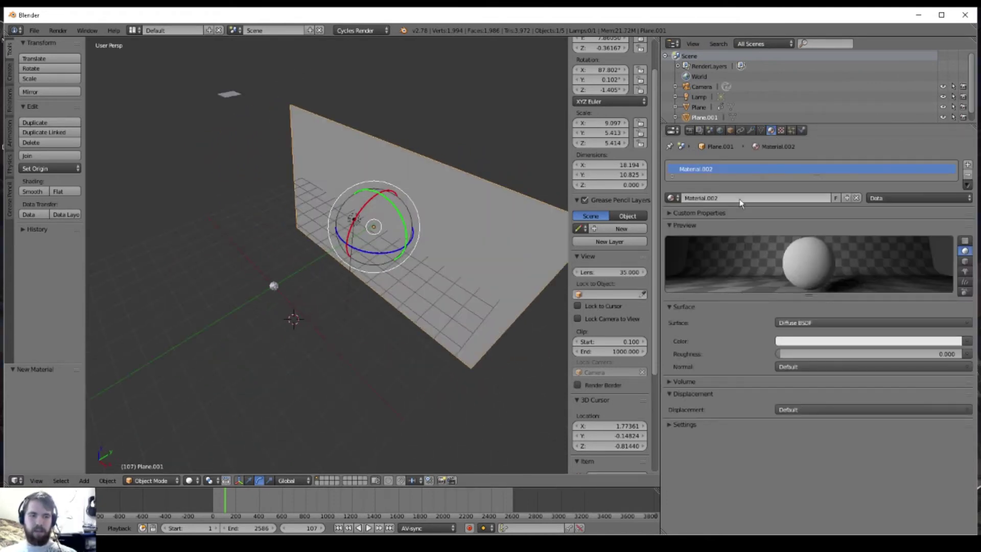
left_click(968, 342)
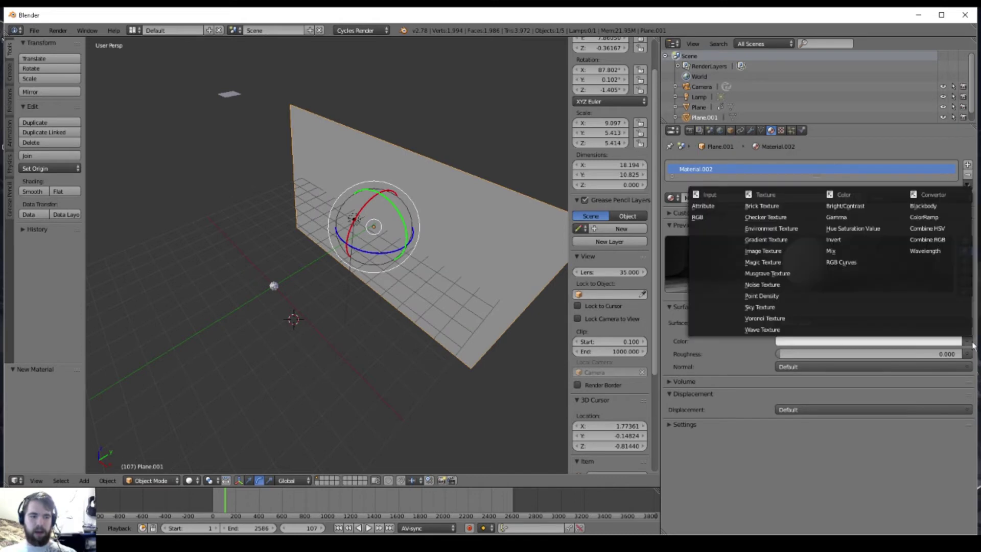
left_click(759, 251)
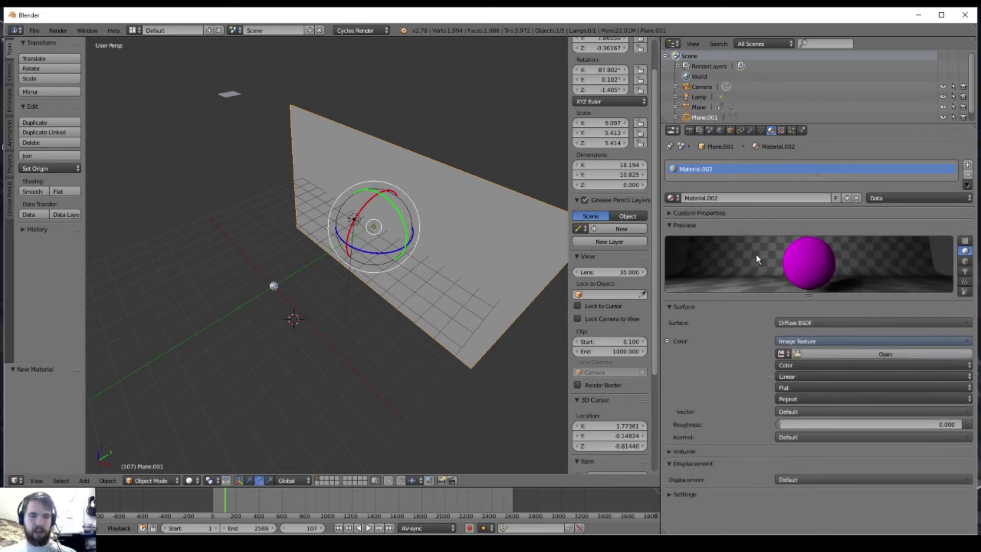
Load tianjin-2185510_1920.jpg from the Beard folder as the backdrop's image texture, browsing the files as thumbnails
left_click(813, 353)
left_click(28, 211)
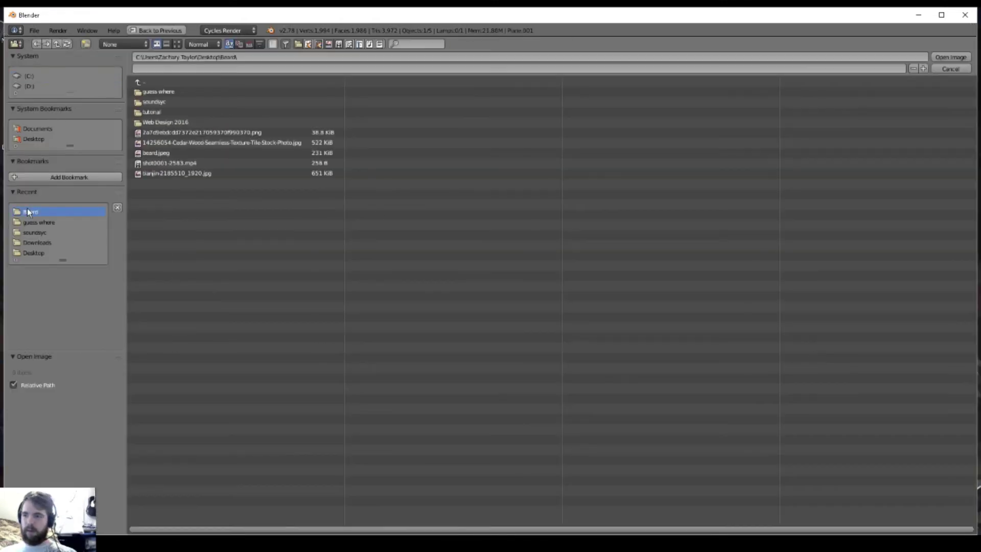
left_click(177, 43)
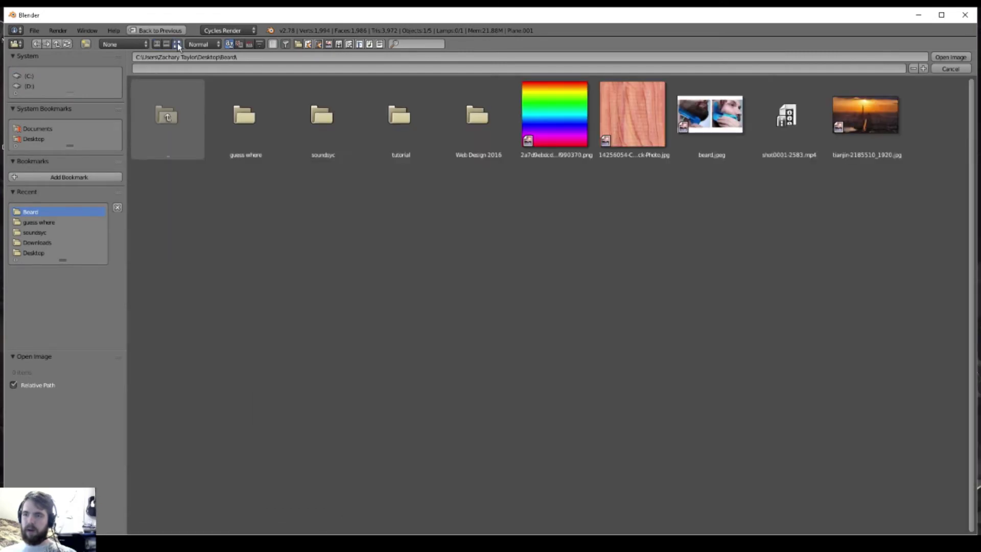
left_click(863, 154)
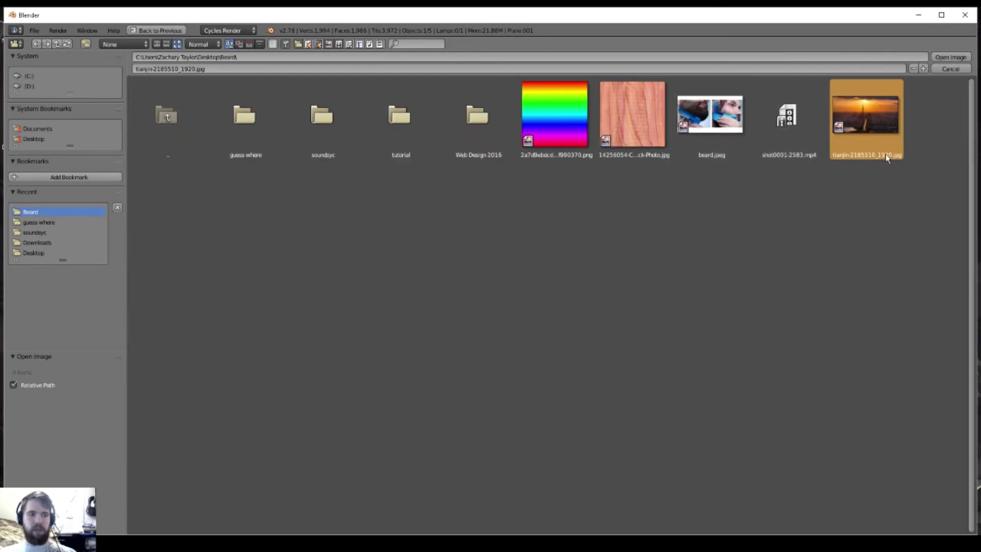
left_click(946, 57)
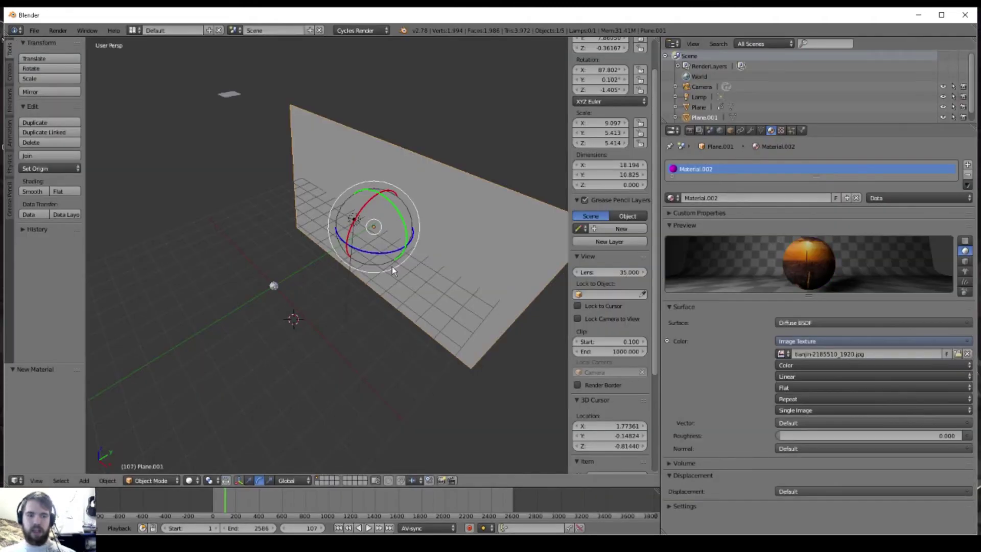
Add a Texture Coordinate node to the backdrop's material and connect its Generated output to the Image Texture's Vector input
middle_click_drag(263, 364, 315, 333)
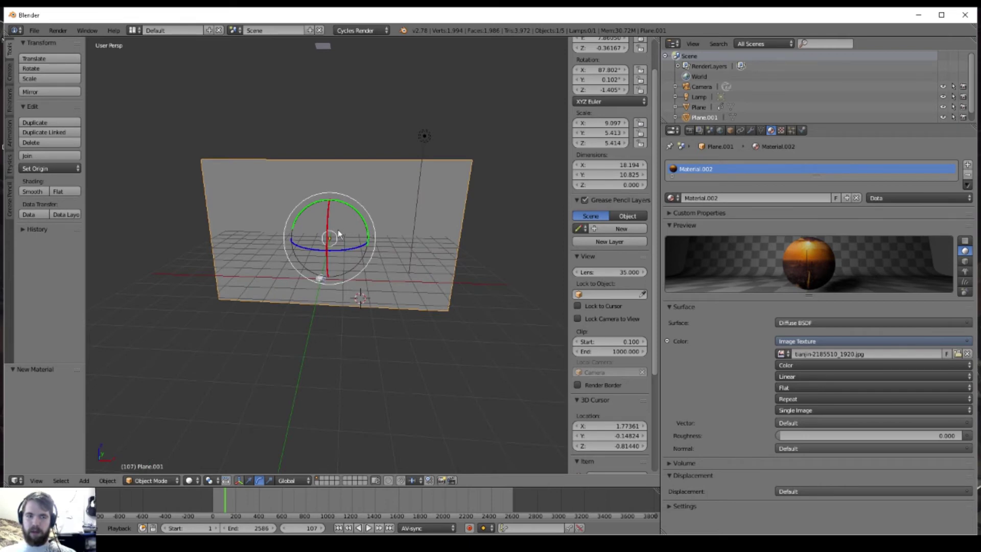
left_click(16, 480)
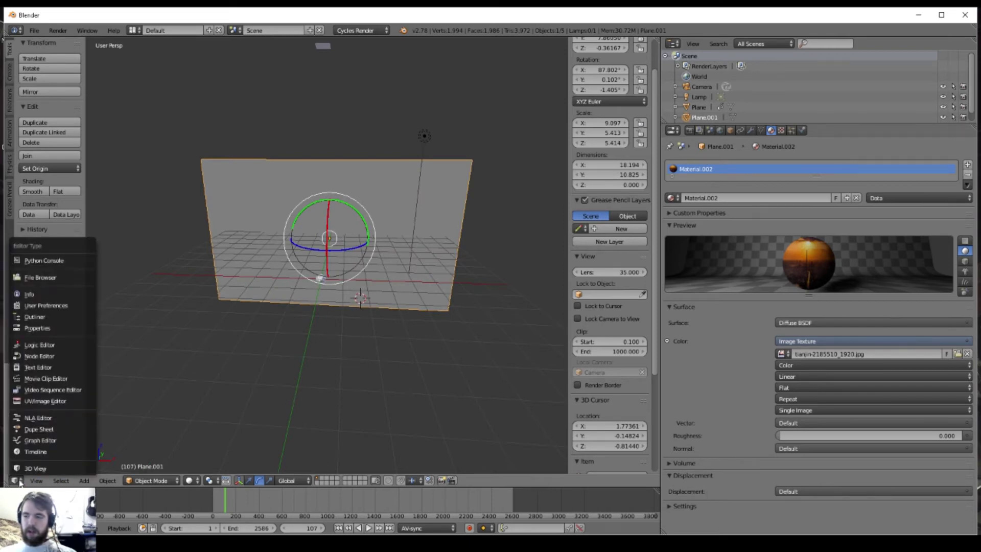
left_click(28, 356)
middle_click_drag(49, 343, 269, 302)
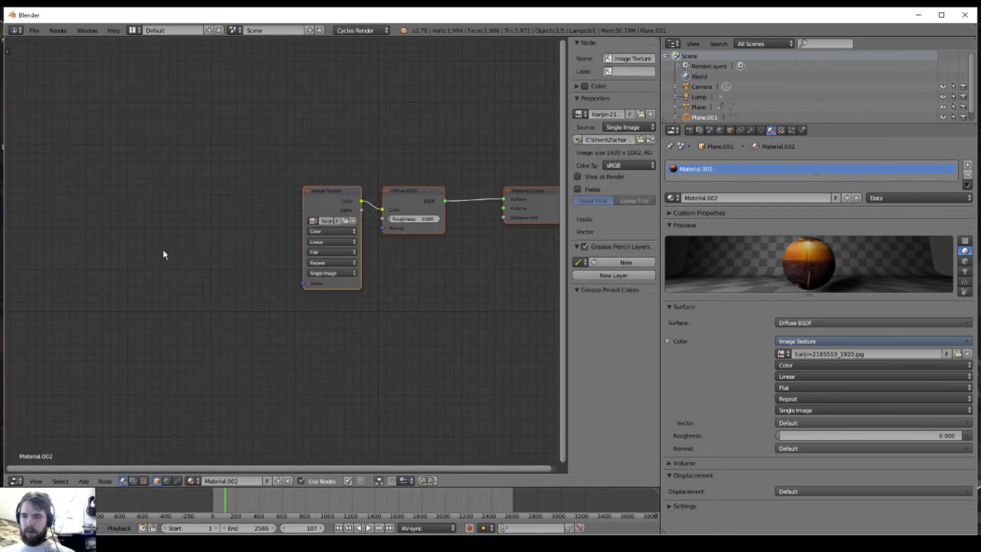
key("shift+a")
mouse_move(159, 262)
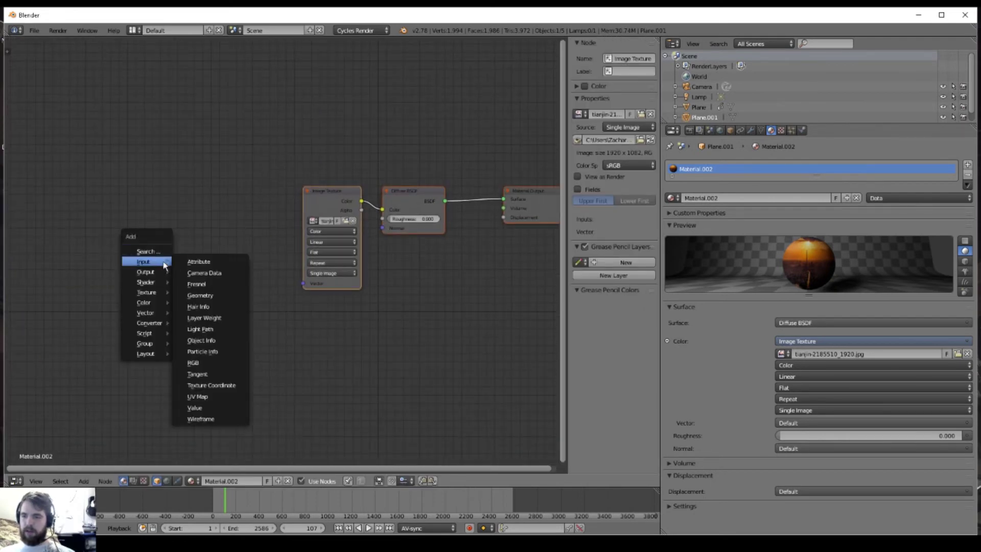
left_click(204, 386)
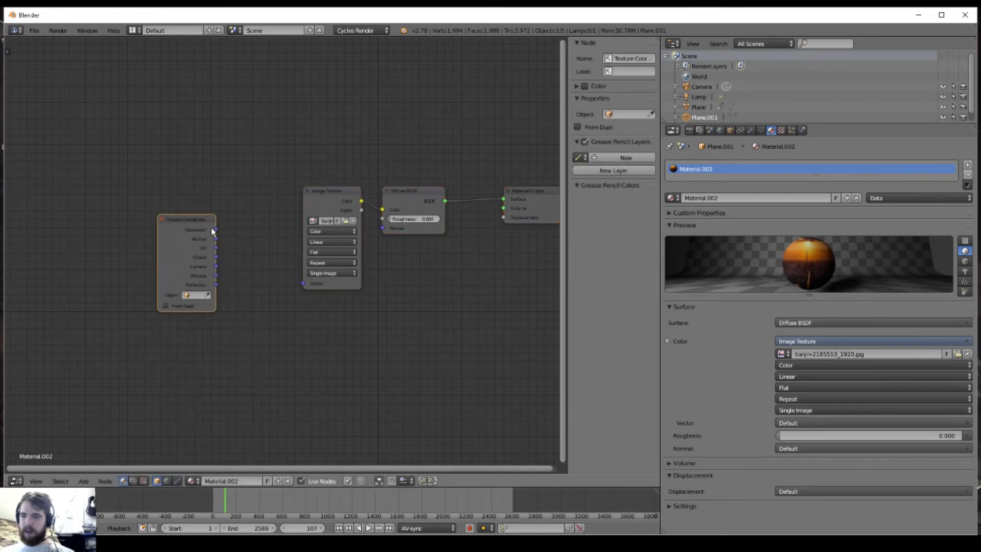
left_click_drag(215, 229, 306, 286)
left_click(15, 480)
left_click(23, 466)
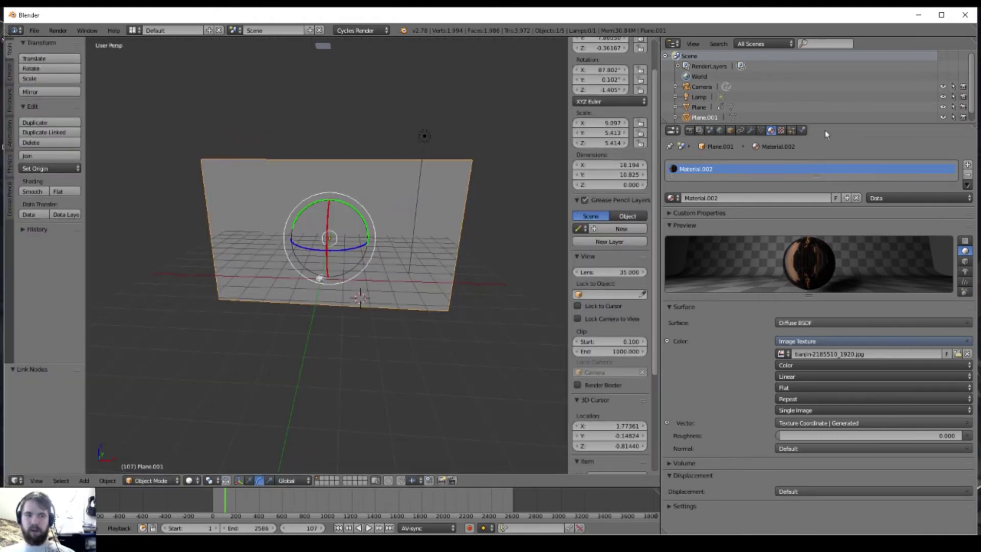
Set the world surface color to pure white (RGB 1.000) and switch the viewport to rendered shading
left_click(721, 130)
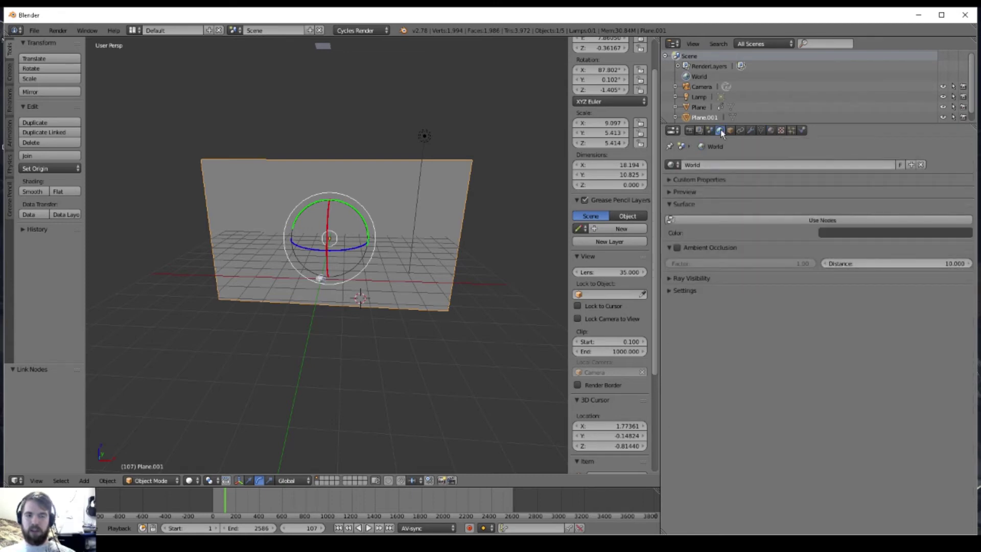
left_click(838, 234)
left_click_drag(961, 155, 962, 97)
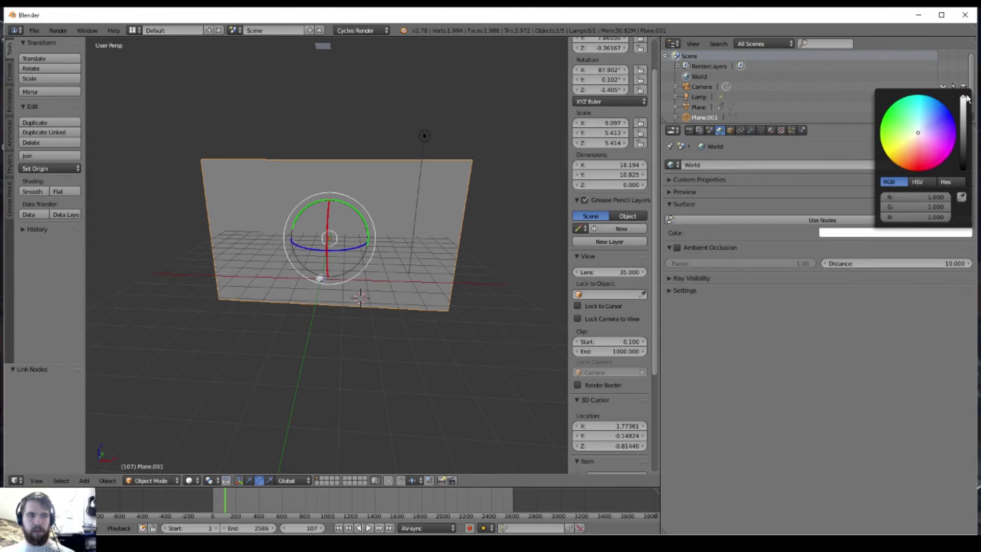
key("KP_0")
middle_click_drag(286, 401, 276, 431)
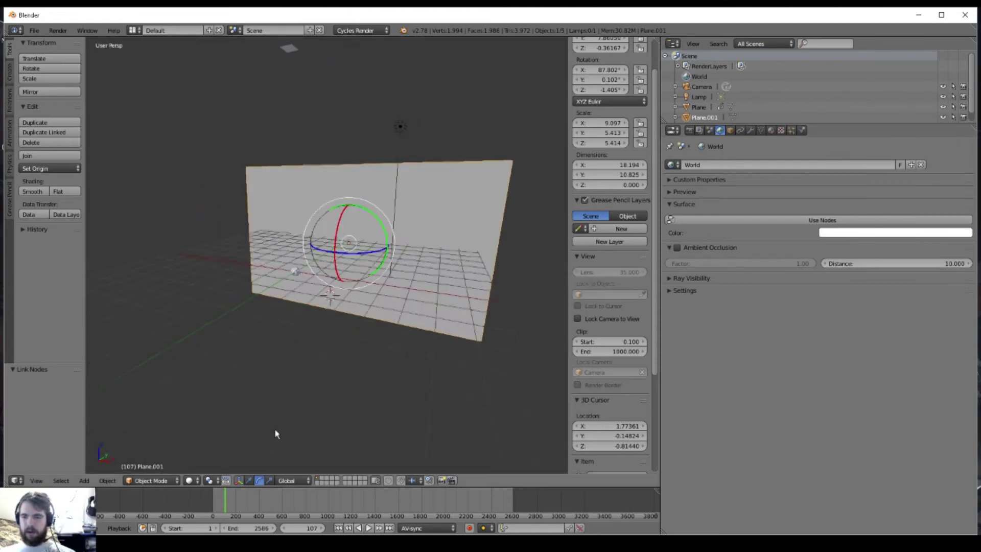
left_click(189, 480)
left_click(207, 412)
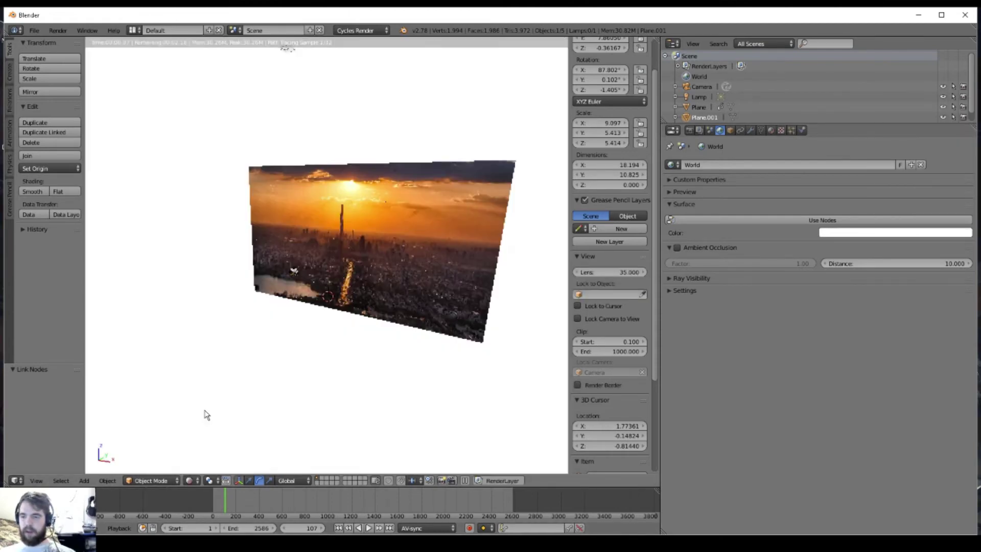
left_click(854, 234)
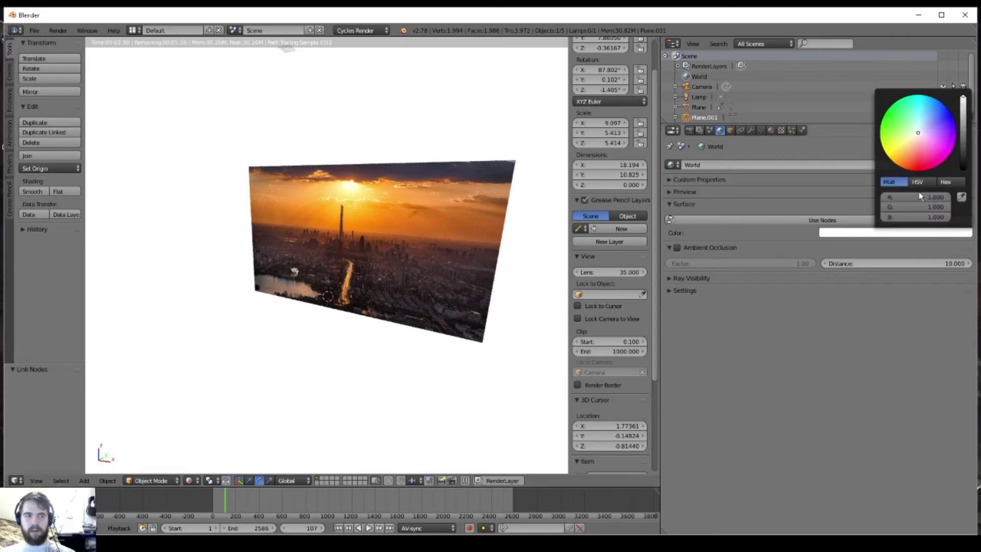
mouse_move(963, 98)
left_mouse_down()
mouse_move(963, 169)
mouse_move(963, 98)
left_mouse_up()
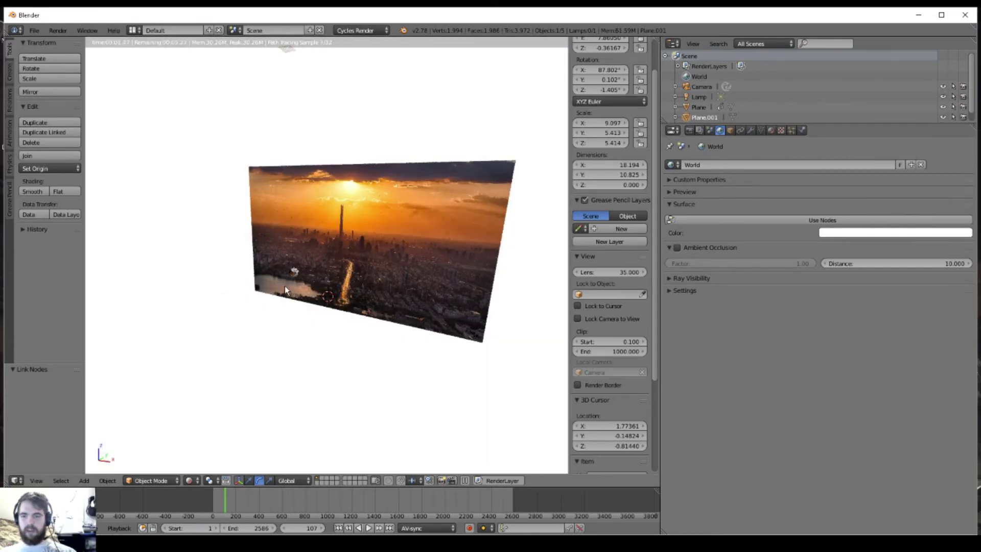
Examine the rendered sphere against the backdrop through the camera, including at frame 621, and return to solid shading
key("KP_0")
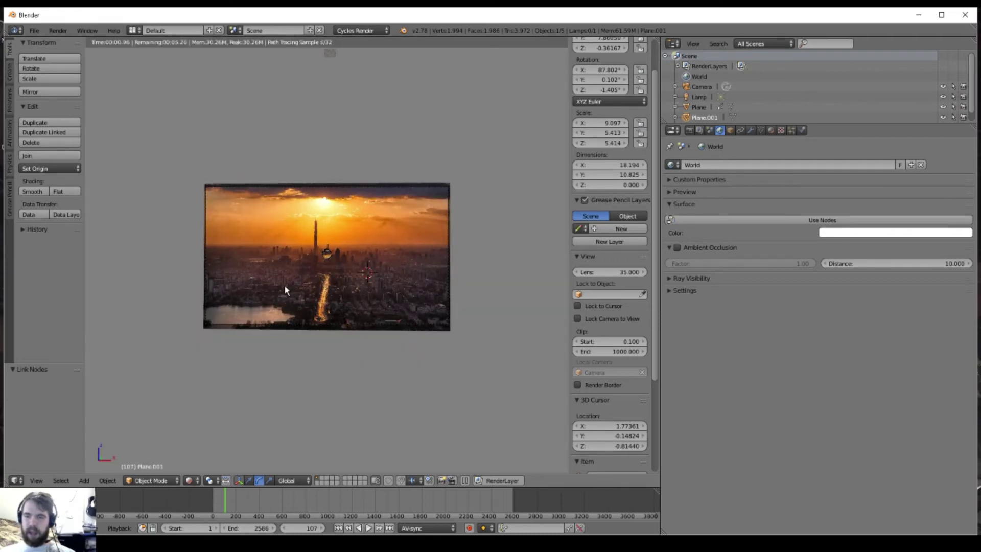
key("Home")
scroll(284, 286, "up", 3)
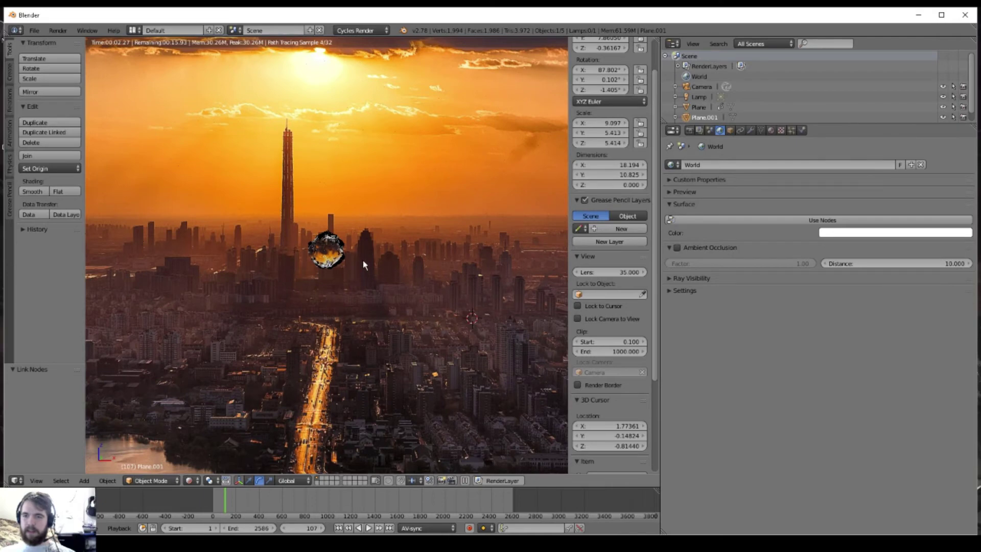
scroll(360, 270, "down", 1)
scroll(360, 270, "down", 2)
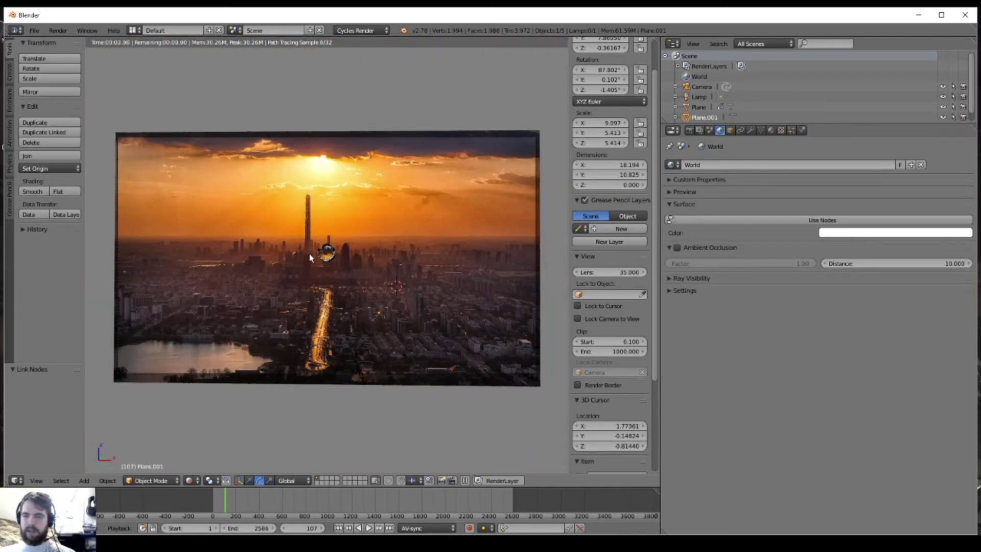
left_click_drag(250, 508, 284, 508)
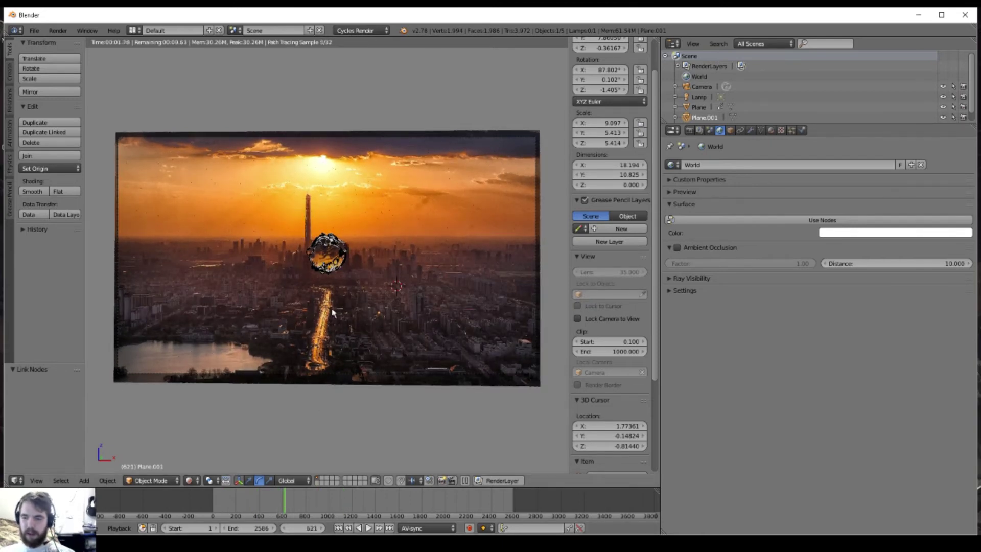
left_click(194, 483)
left_click(199, 443)
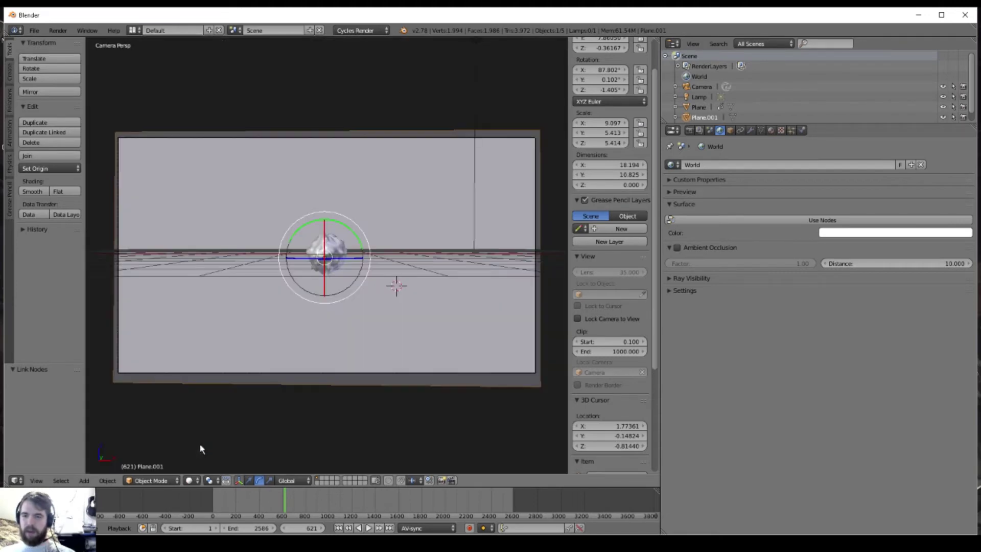
Add a UV sphere mesh with 32 segments and 16 rings to the scene
middle_click_drag(366, 269, 264, 325)
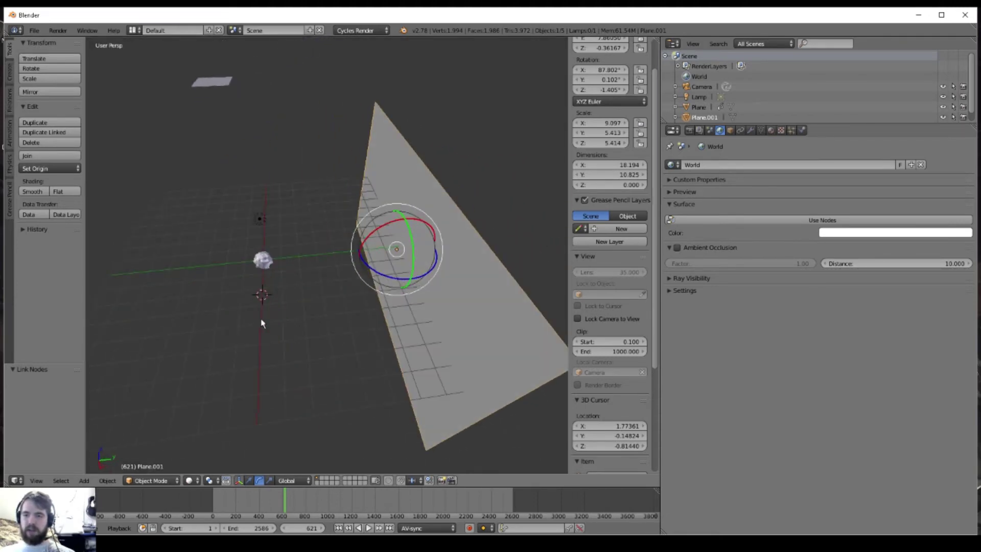
scroll(300, 315, "up", 3)
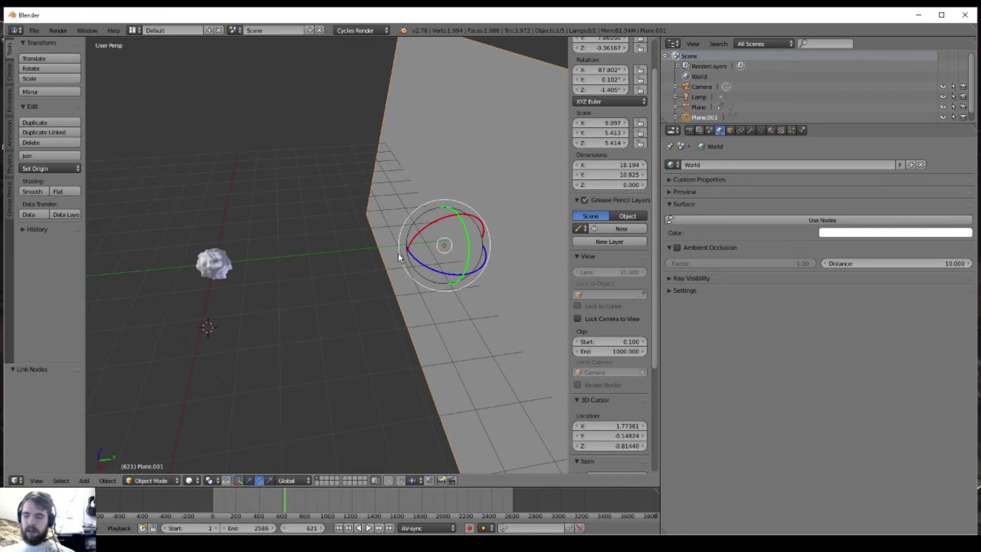
key("shift+a")
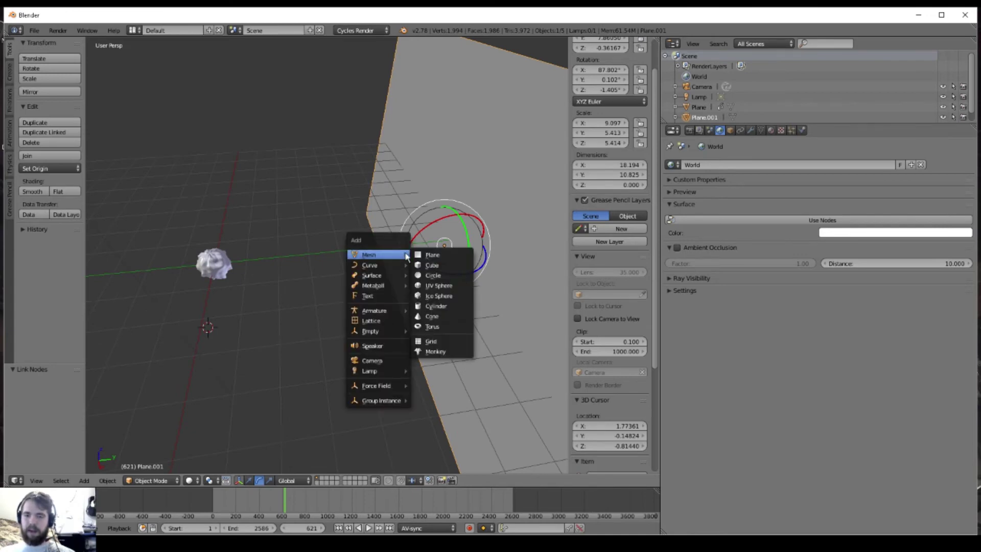
left_click(437, 285)
scroll(330, 325, "down", 5)
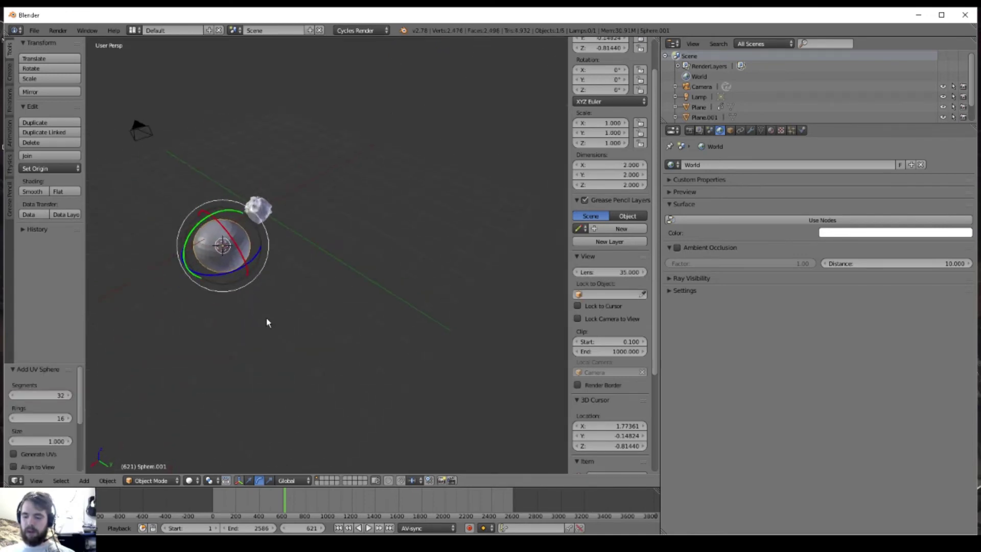
Move the new UV sphere behind the displaced sphere, centered just in front of the backdrop plane
key("g")
left_click(400, 383)
middle_click_drag(400, 383, 377, 346)
key("g")
left_click(370, 310)
middle_click_drag(370, 310, 386, 416)
key("g")
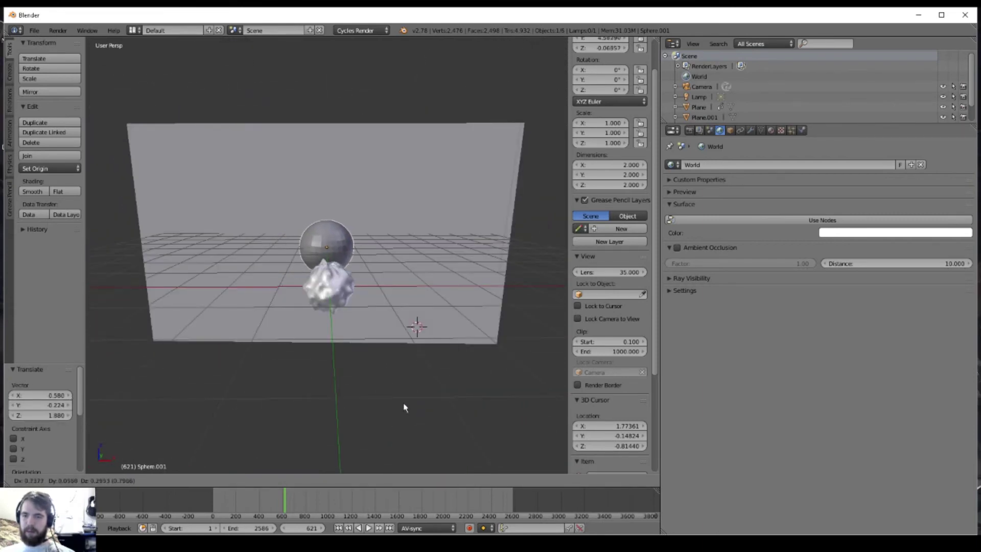
left_click(409, 405)
middle_click_drag(393, 403, 394, 428)
key("g")
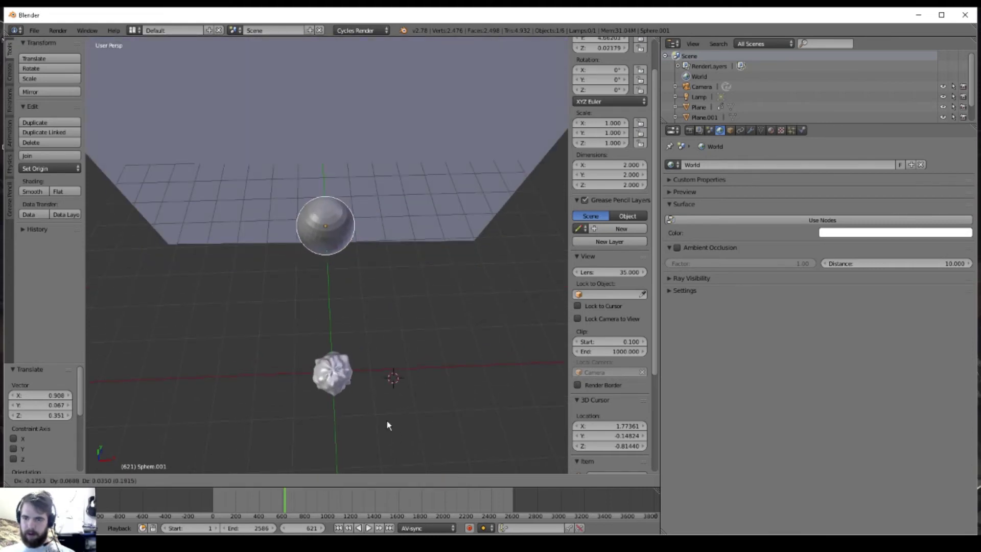
left_click(389, 425)
Scale the new sphere down to about 0.074 and lower it about 0.109 to align it behind the displaced sphere in camera view
key("s")
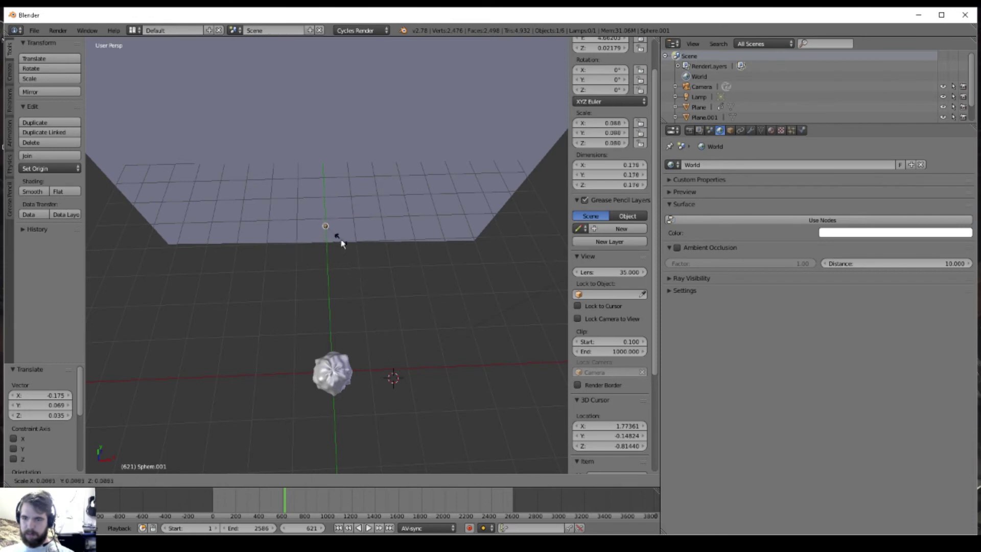
left_click(339, 236)
middle_click_drag(334, 408, 417, 388)
key("KP_0")
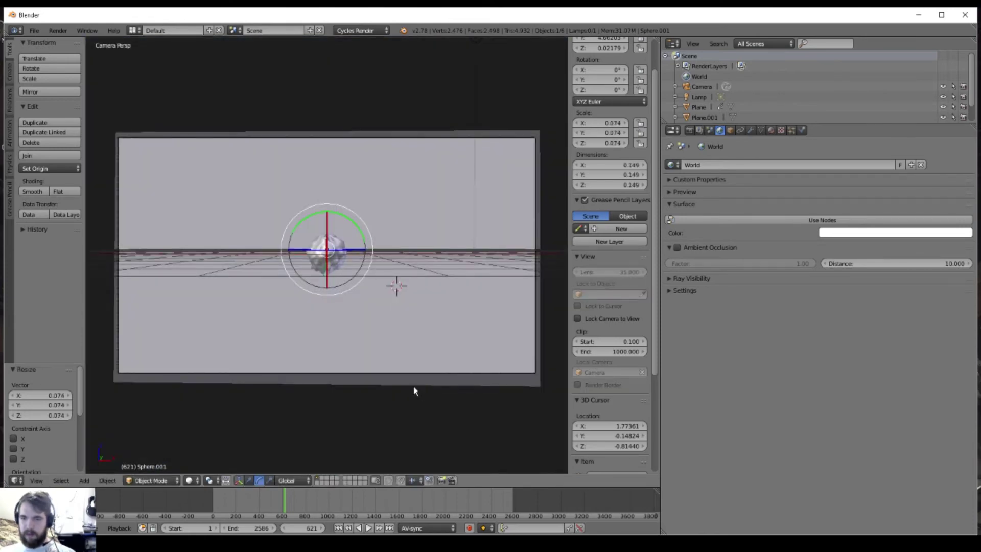
key("g")
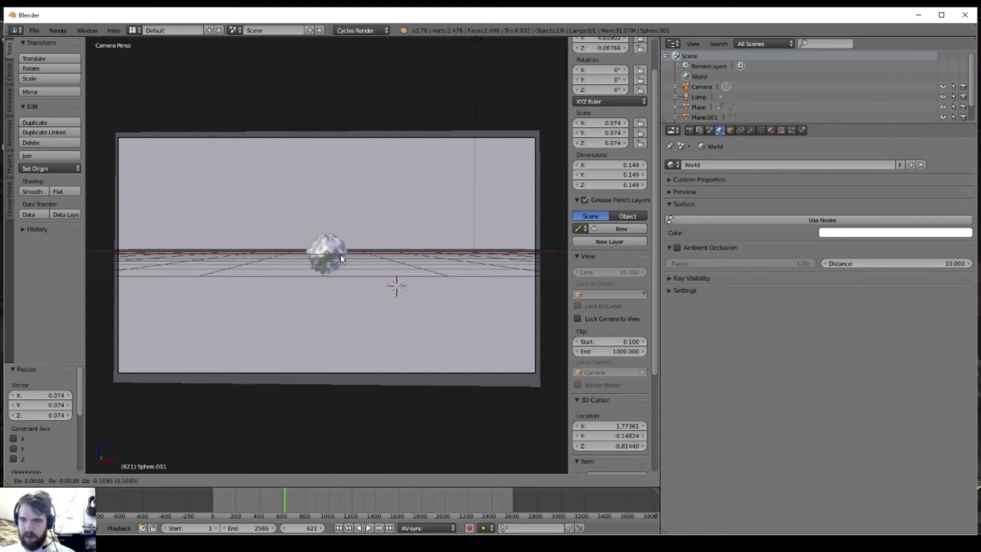
left_click(341, 258)
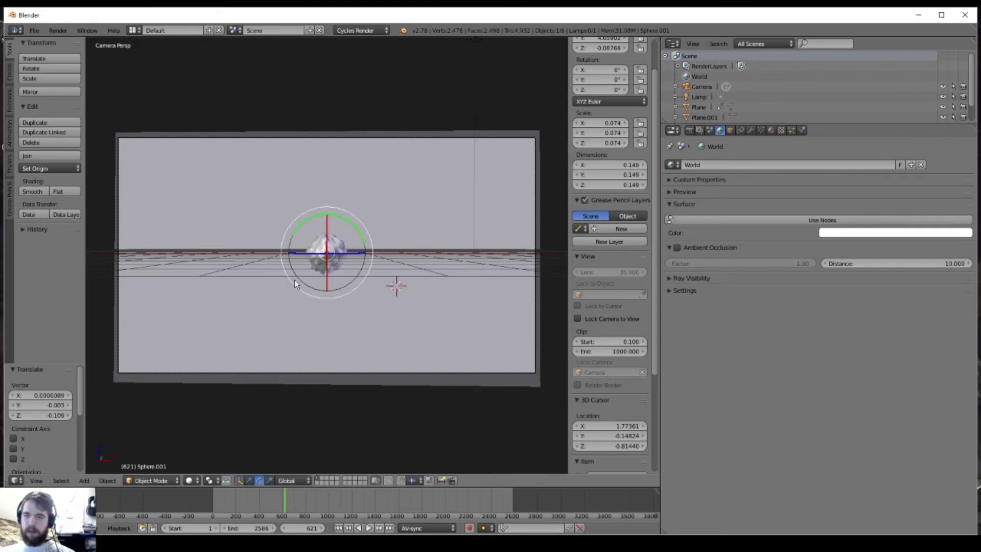
Add an emitter particle system to the small sphere, with 2500 particles and an emission end frame of 2586
middle_click_drag(294, 280, 394, 351)
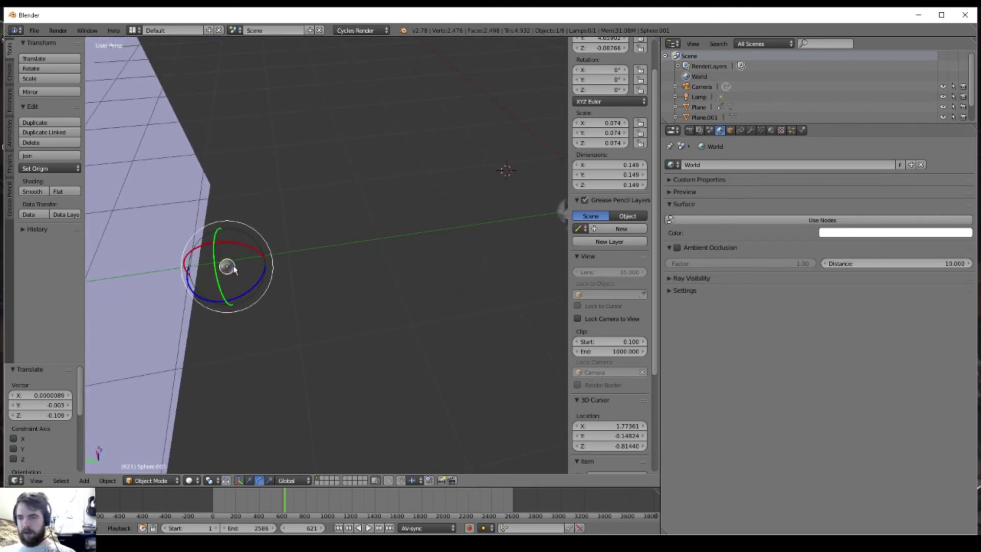
left_click(791, 130)
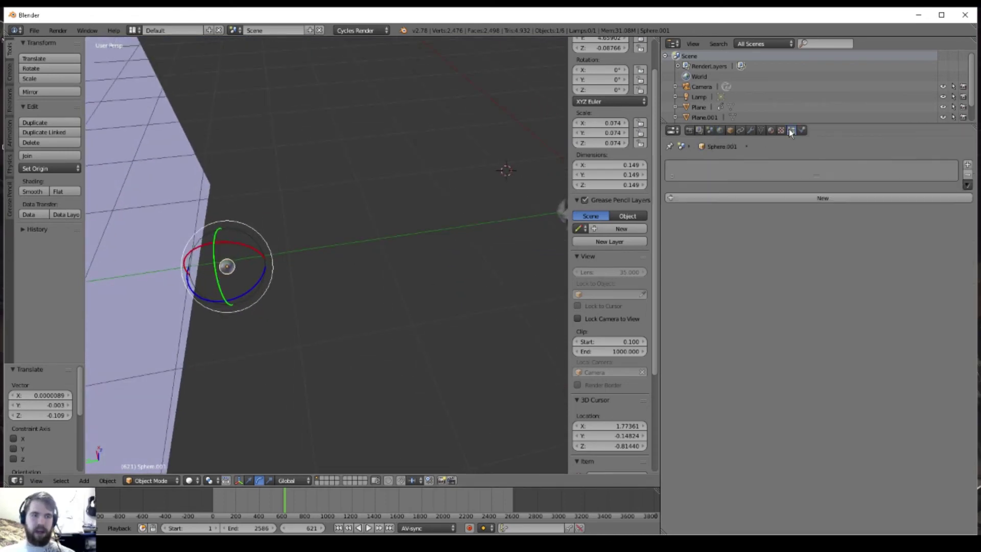
left_click(782, 197)
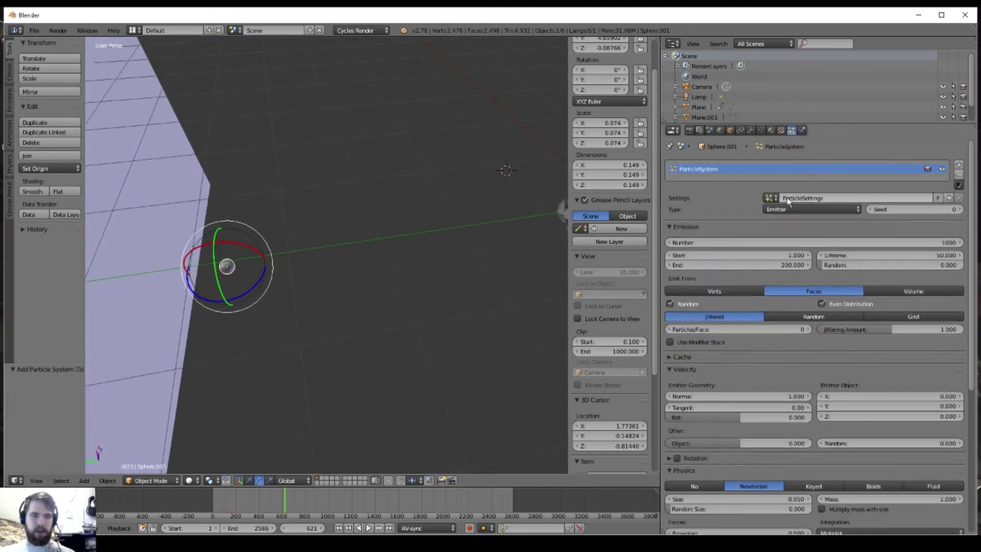
left_click(734, 243)
type("25")
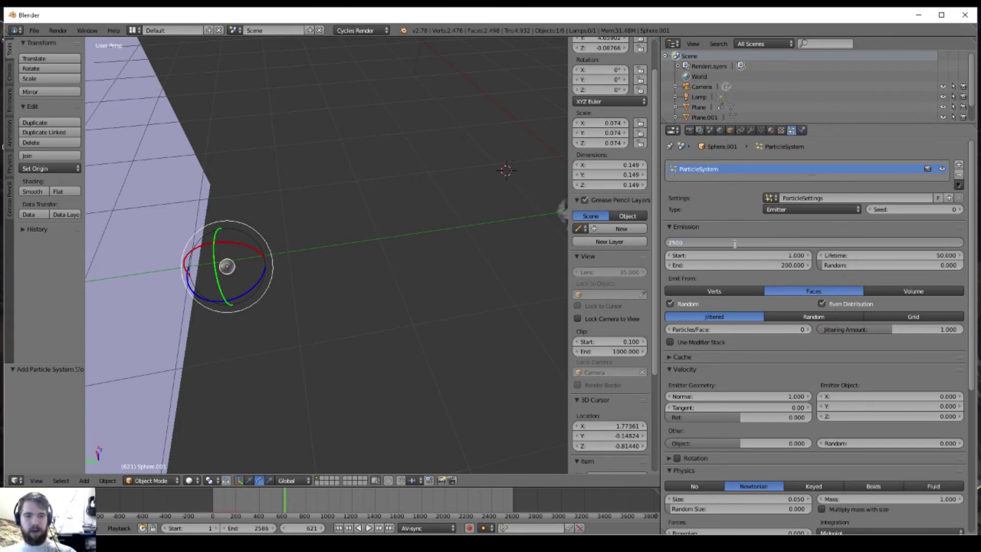
key("Return")
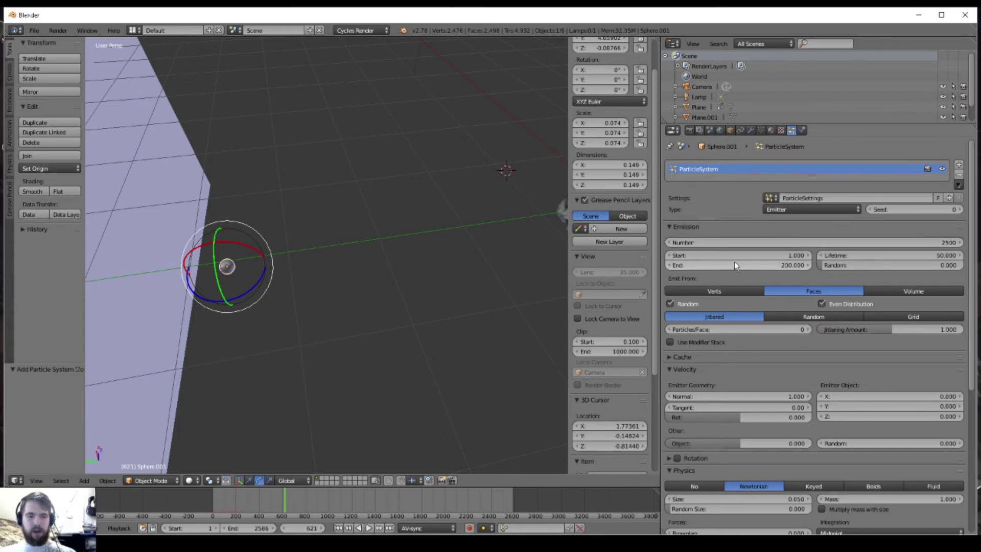
left_click(729, 265)
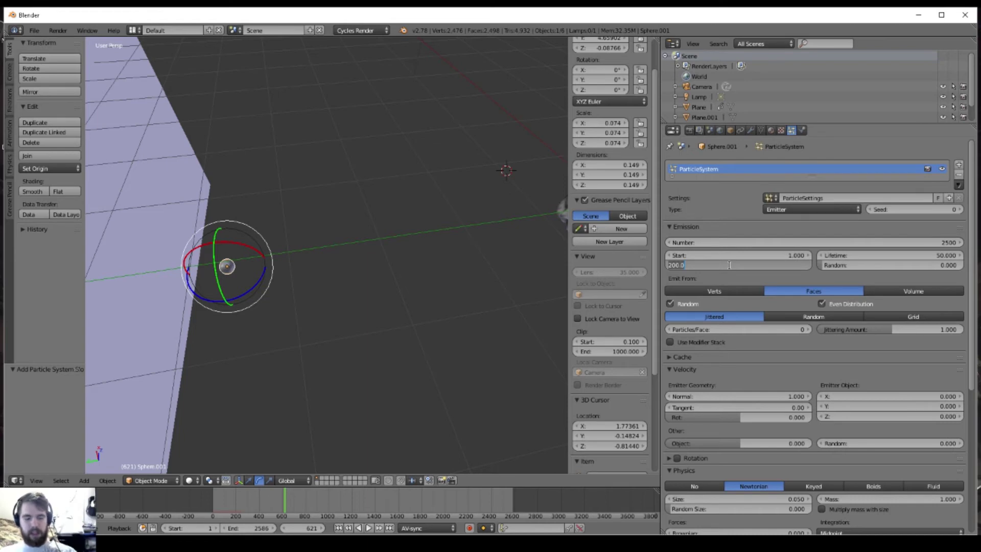
type("2")
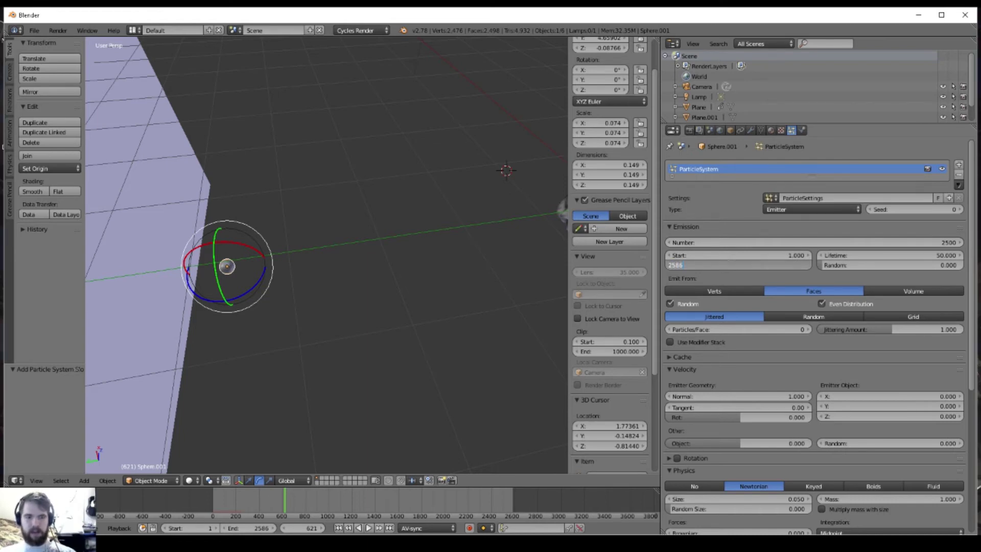
type("586")
key("Return")
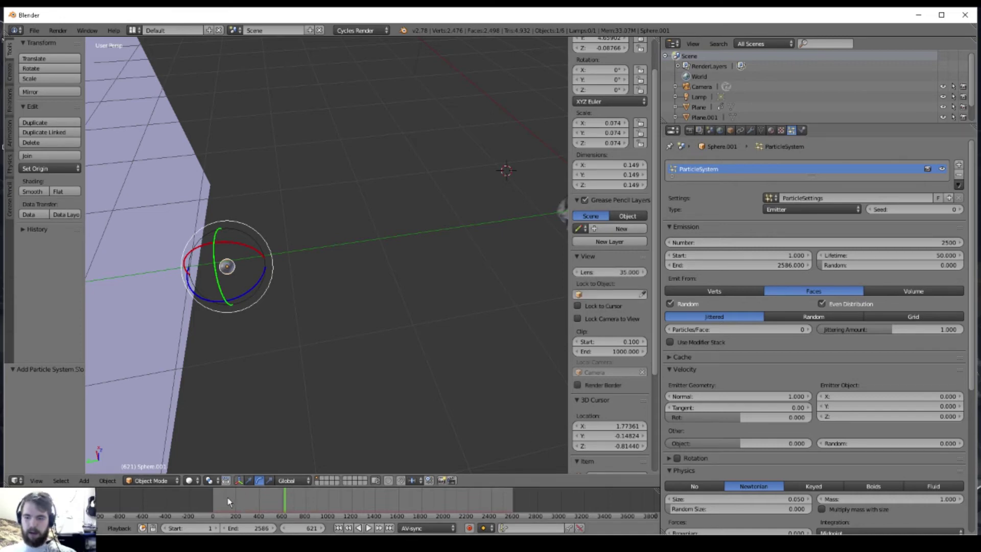
Play the animation from around frame 128 and inspect how the particles leave the small sphere
left_click(227, 497)
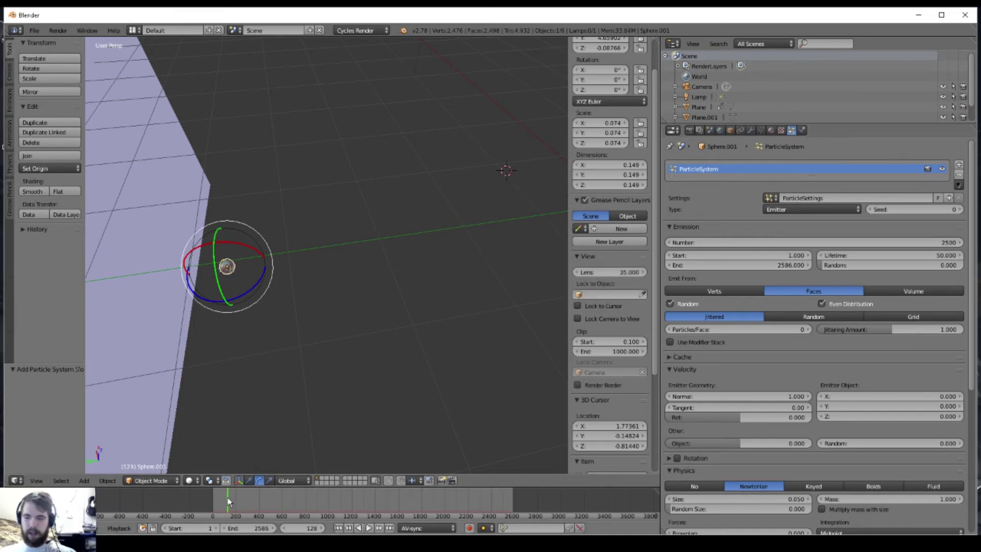
left_click(368, 529)
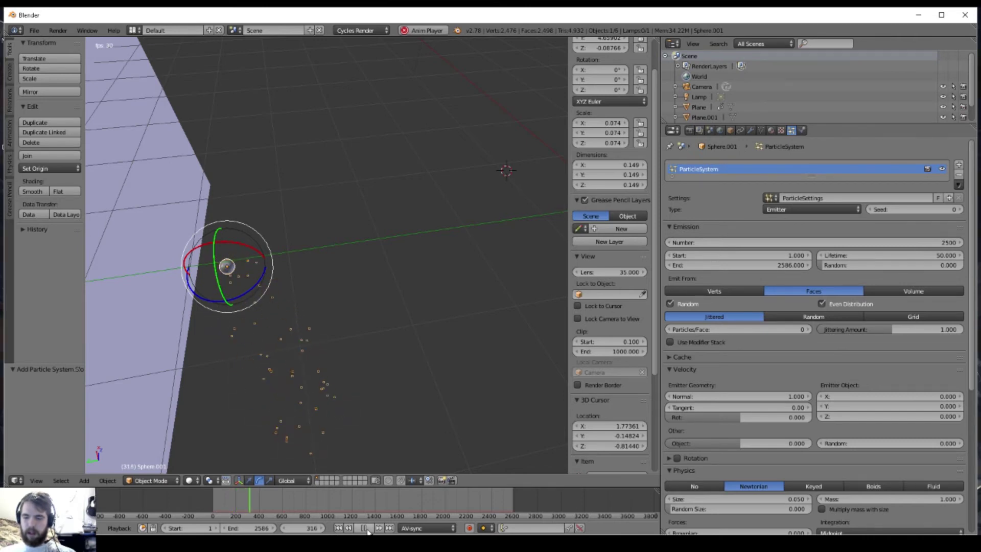
left_click(367, 529)
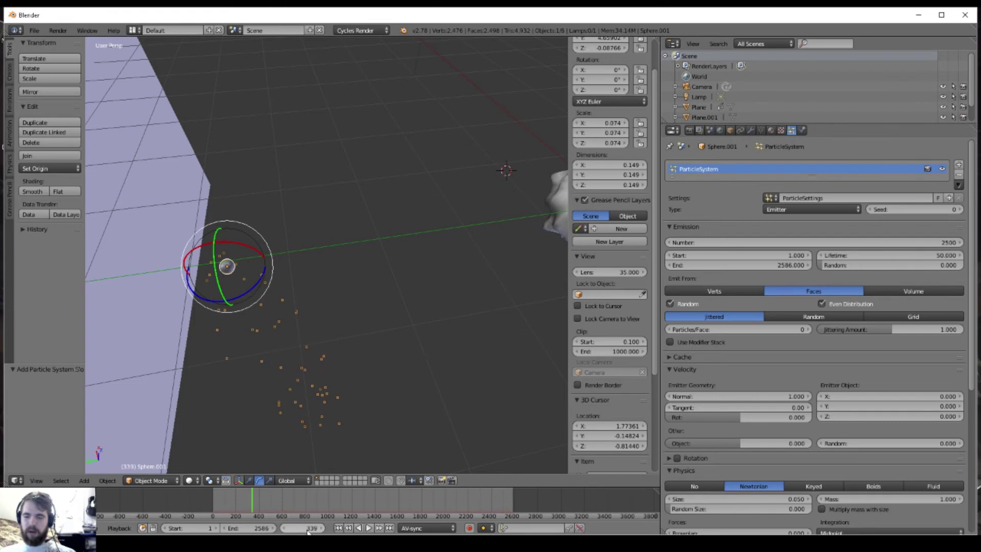
middle_click_drag(337, 348, 284, 356)
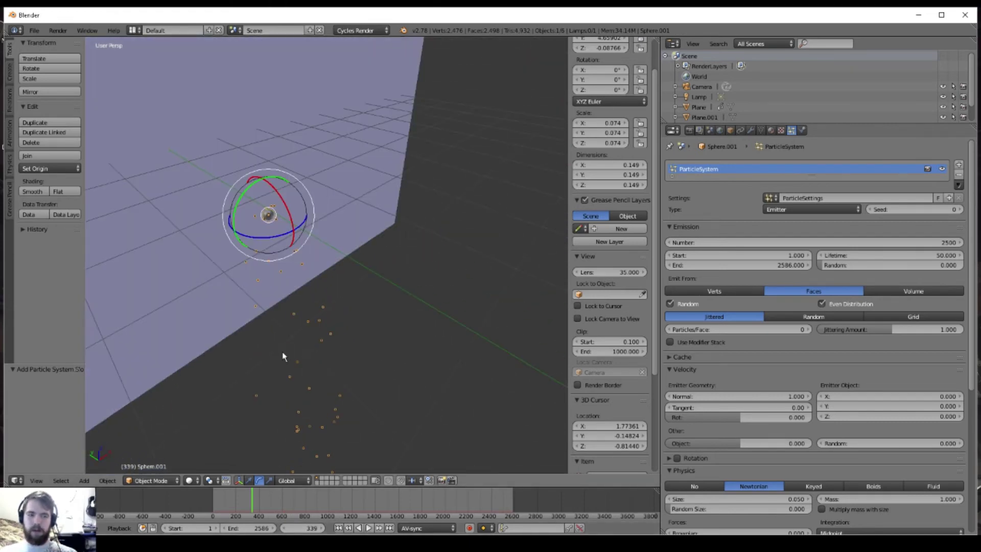
Set the particle emission start frame to 320 and render the particles as Object
left_click(752, 254)
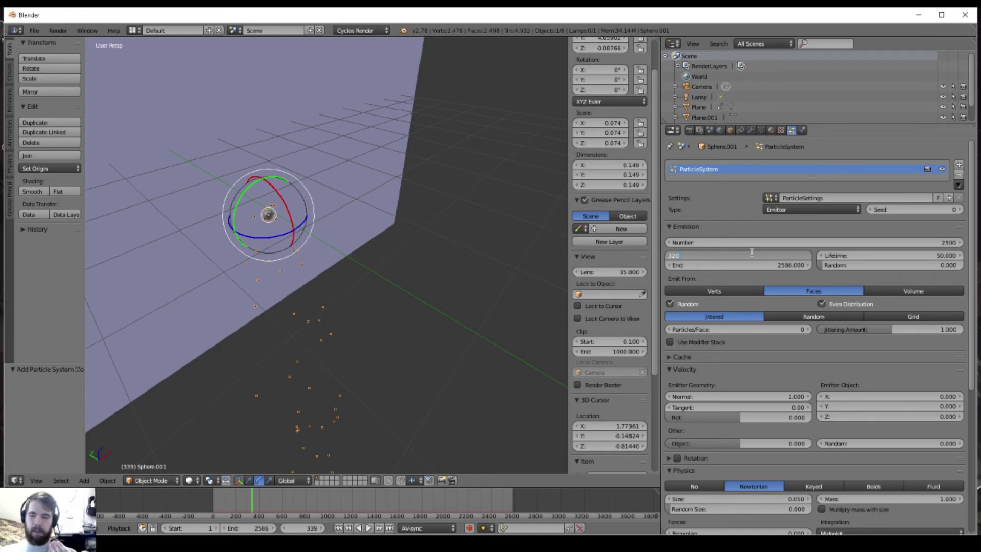
key("Return")
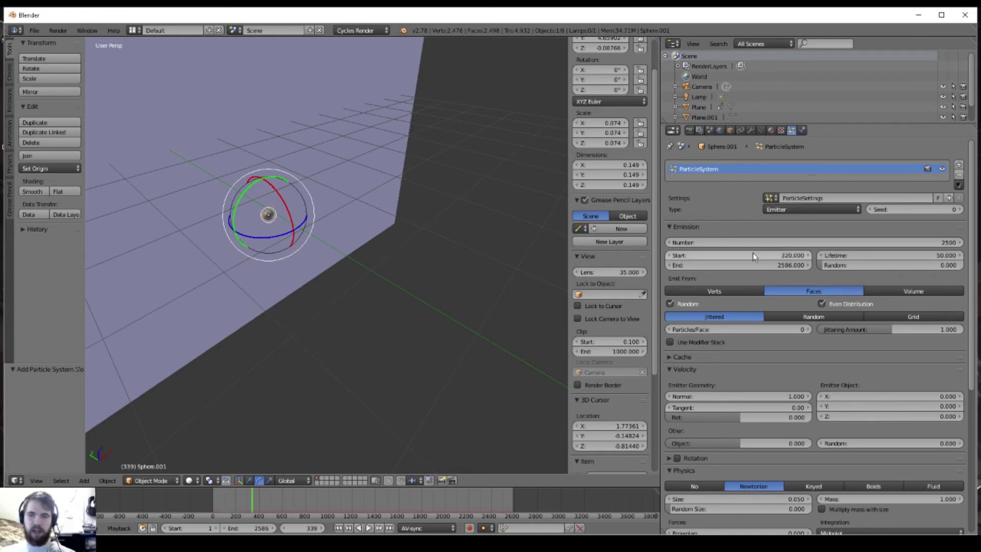
scroll(758, 275, "down", 10)
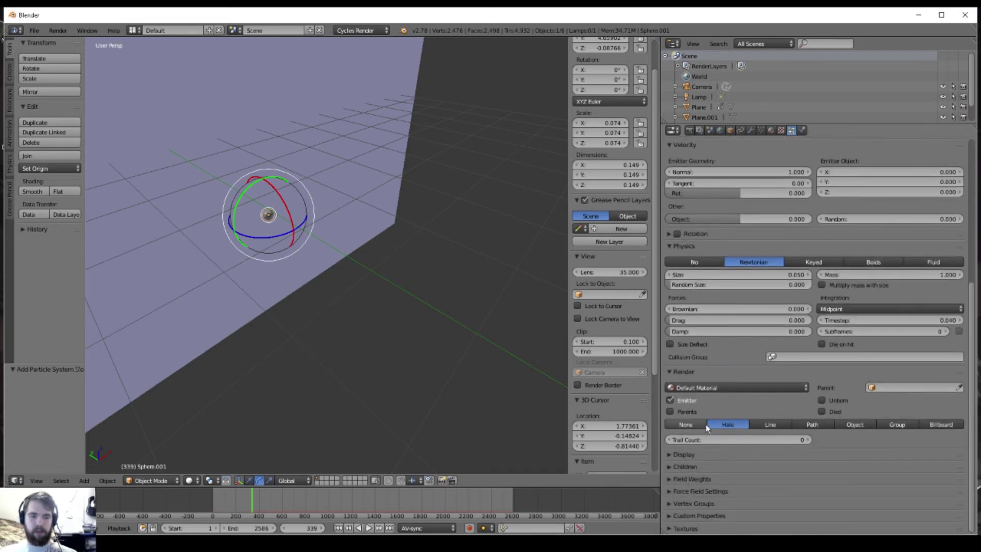
left_click(848, 422)
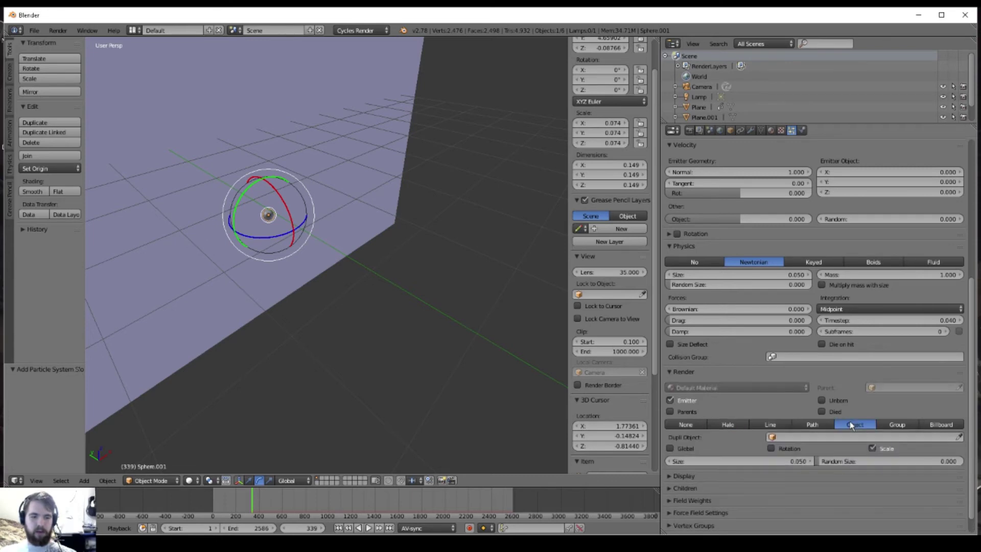
left_click(673, 373)
left_click(671, 372)
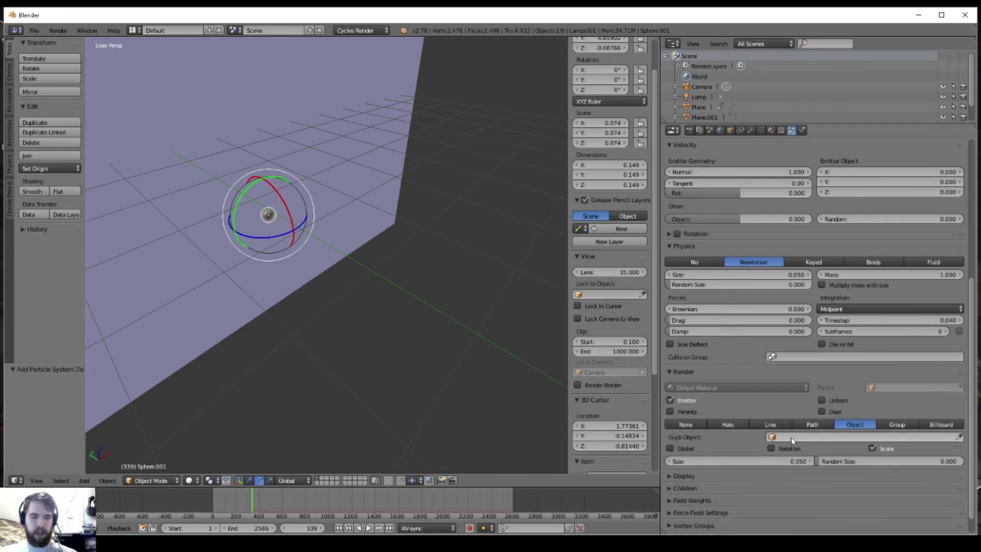
Add an ico sphere mesh with 2 subdivisions and size 1.000 to the scene
mouse_move(381, 346)
middle_mouse_down()
mouse_move(357, 329)
mouse_move(416, 350)
mouse_move(382, 334)
middle_mouse_up()
middle_click_drag(328, 231, 459, 269)
middle_click_drag(259, 319, 308, 323)
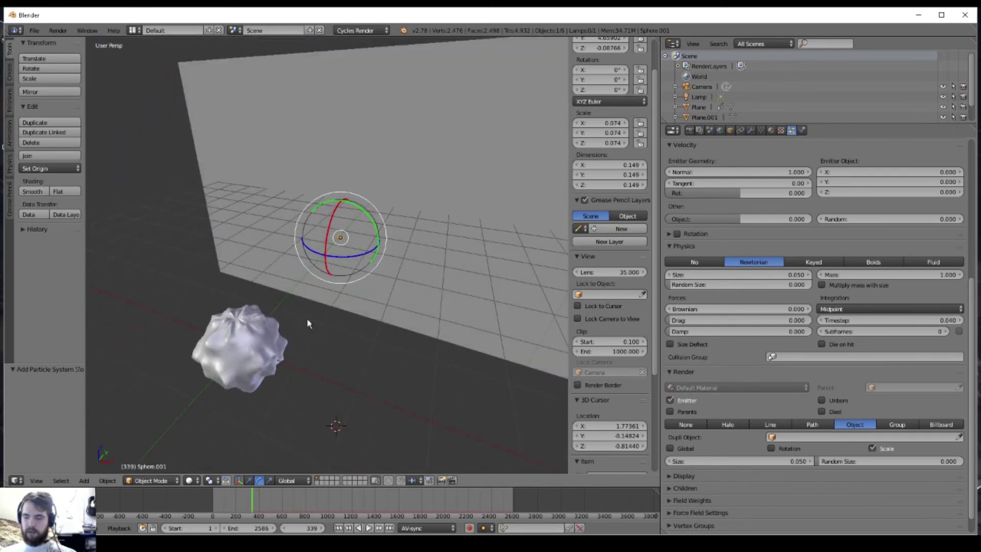
key("shift+a")
mouse_move(303, 319)
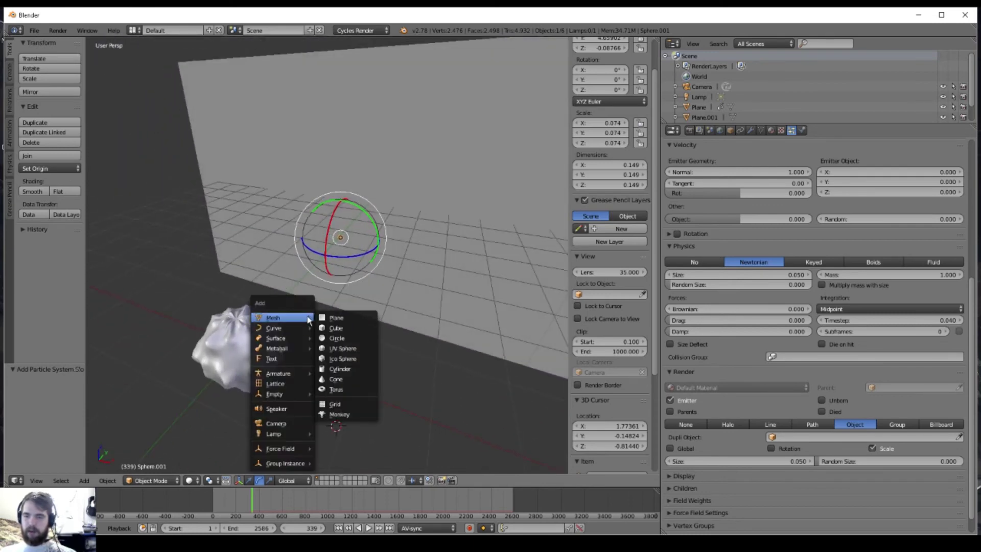
left_click(344, 359)
scroll(344, 359, "down", 5)
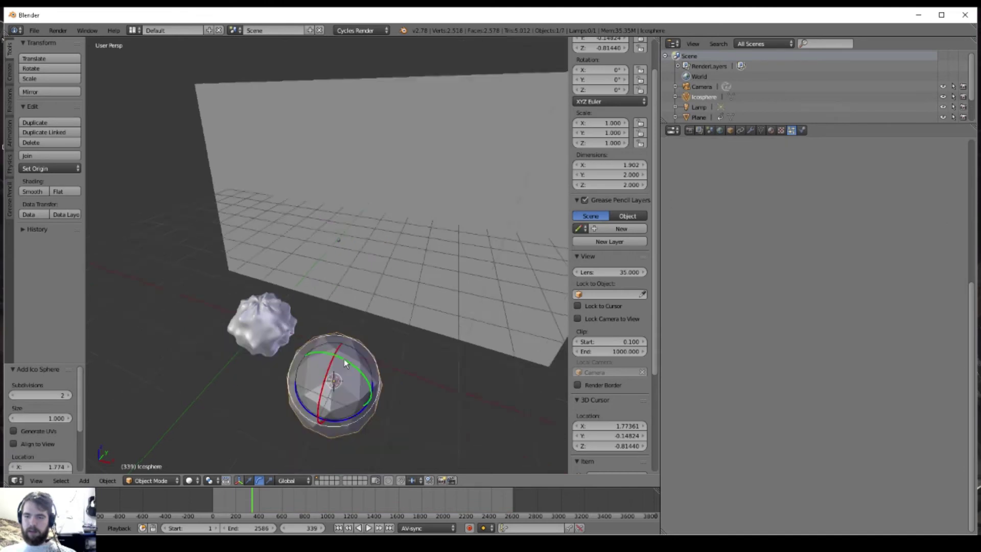
Move the ico sphere well away from the scene, about -25.1 on X, -4.2 on Y and 10.6 on Z
key("g")
left_click(134, 192)
scroll(137, 193, "down", 3)
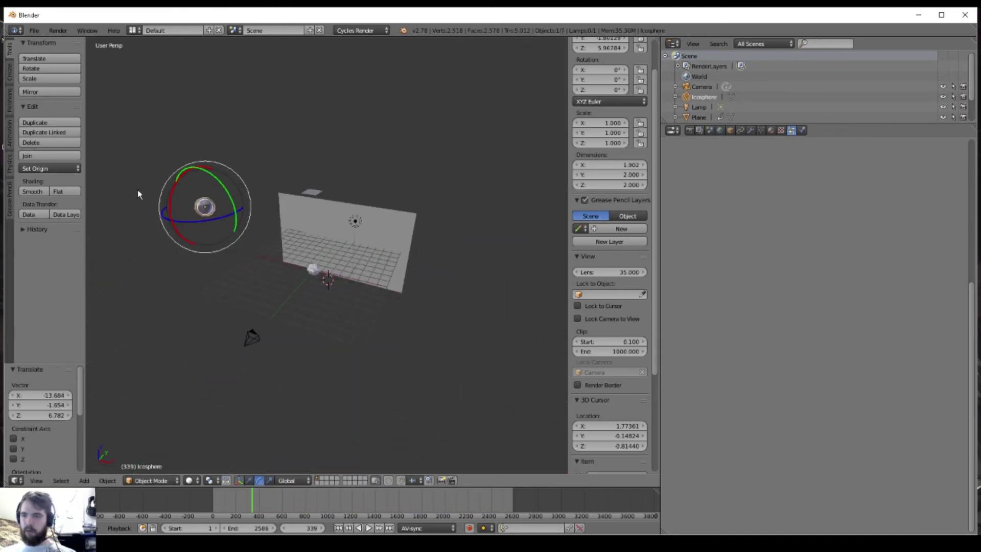
key("g")
left_click(225, 232)
middle_click_drag(221, 256, 225, 253)
scroll(341, 276, "up", 6)
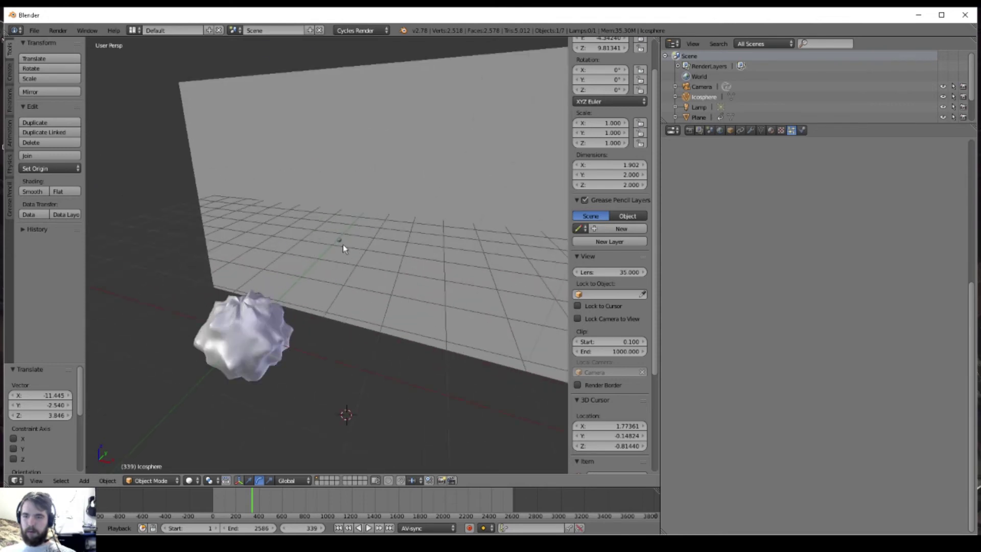
Assign Icosphere as the dupli object of the small sphere's particle system and preview the particles at frame 572
right_click(338, 241)
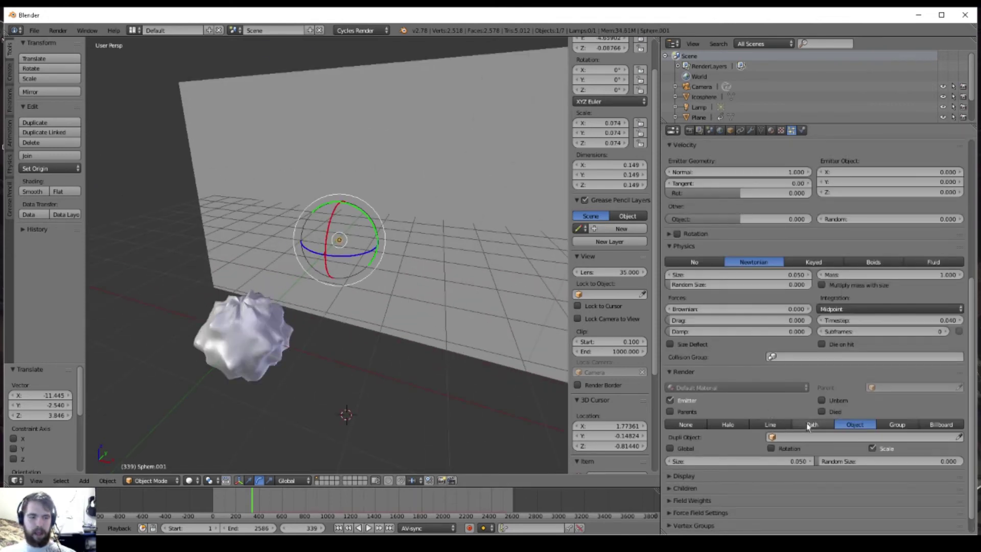
left_click(793, 437)
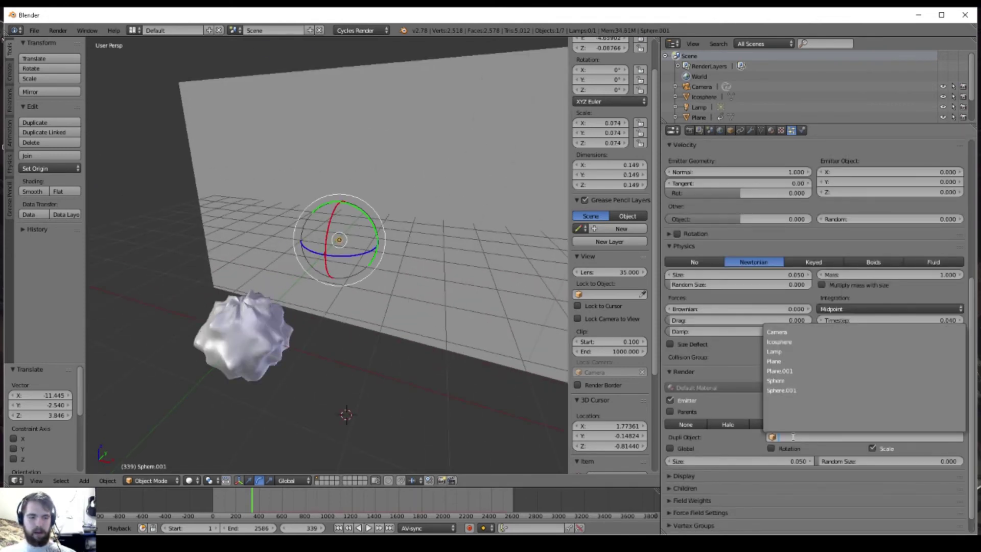
left_click(786, 341)
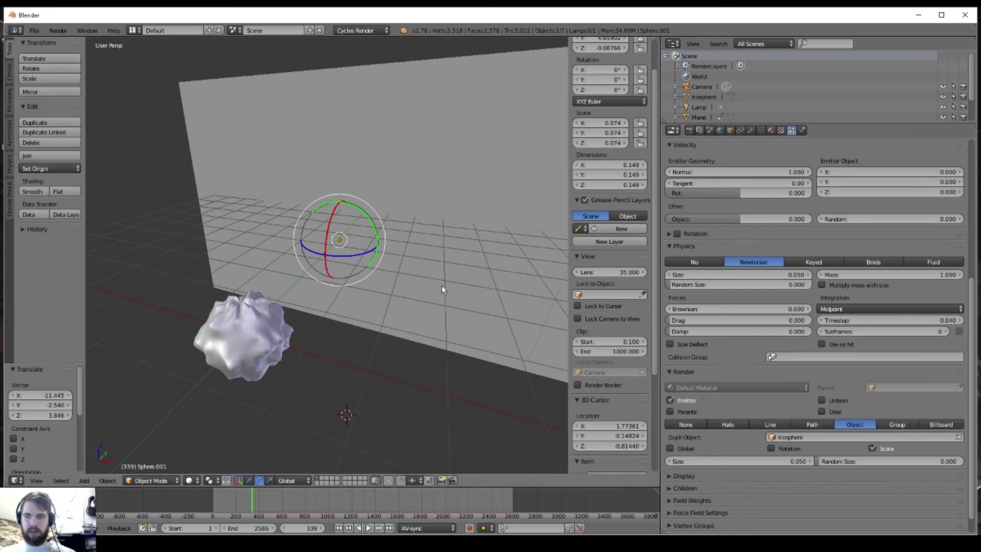
left_click(279, 504)
key("alt+a")
key("alt+a")
middle_click_drag(306, 389, 408, 224)
scroll(335, 240, "down", 10)
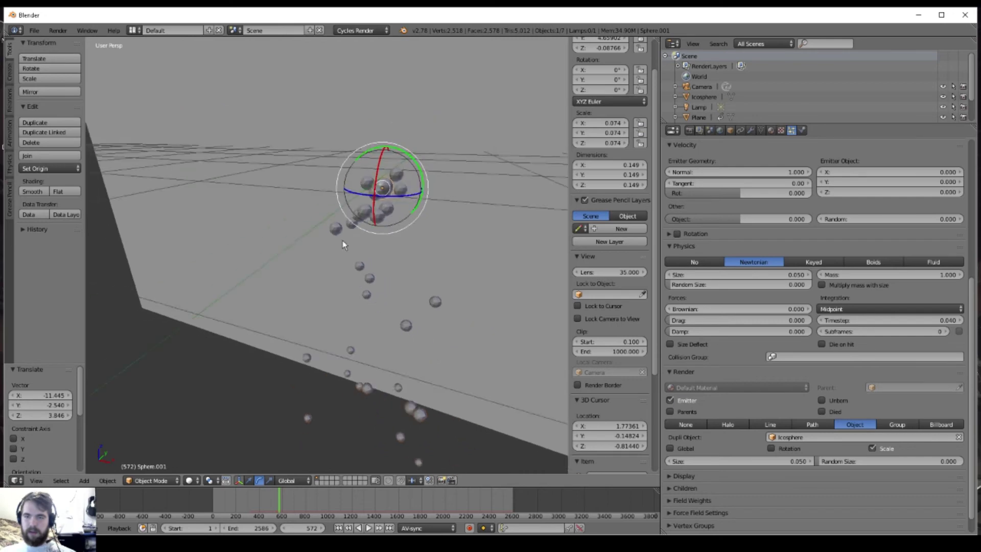
Scale the distant ico sphere down to about 0.398 to shrink the particles, checking their size in camera view
scroll(298, 283, "down", 2)
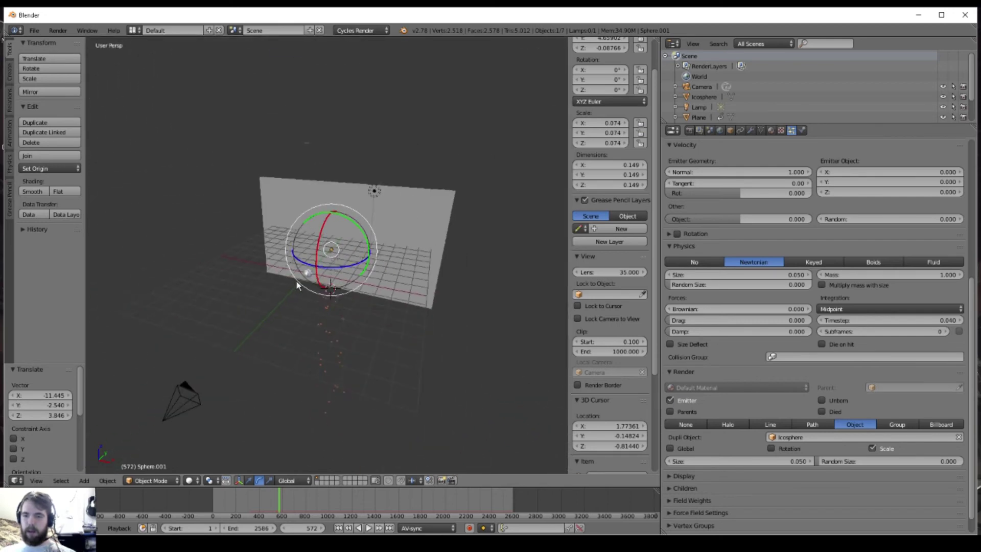
scroll(325, 295, "up", 5)
scroll(322, 296, "down", 7)
scroll(168, 220, "down", 3)
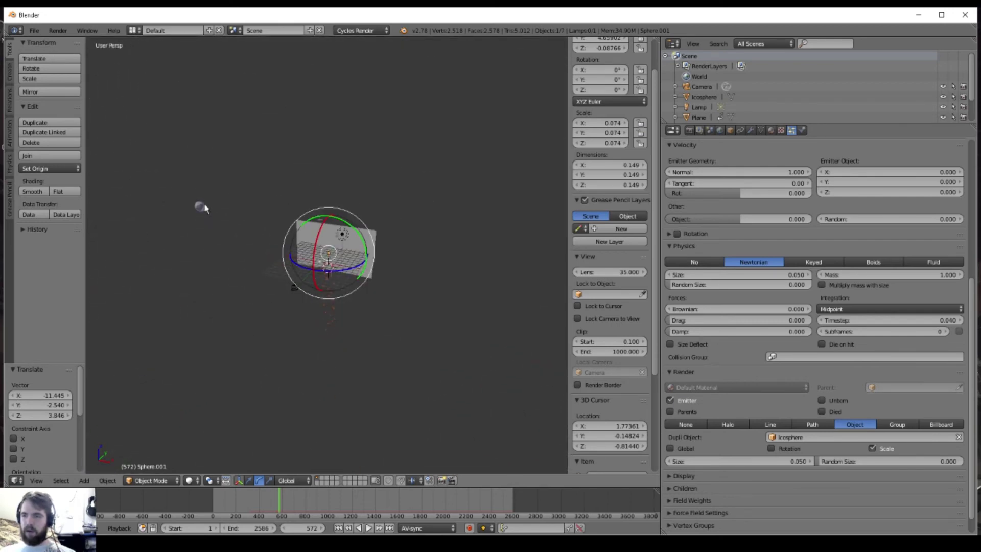
right_click(204, 205)
key("s")
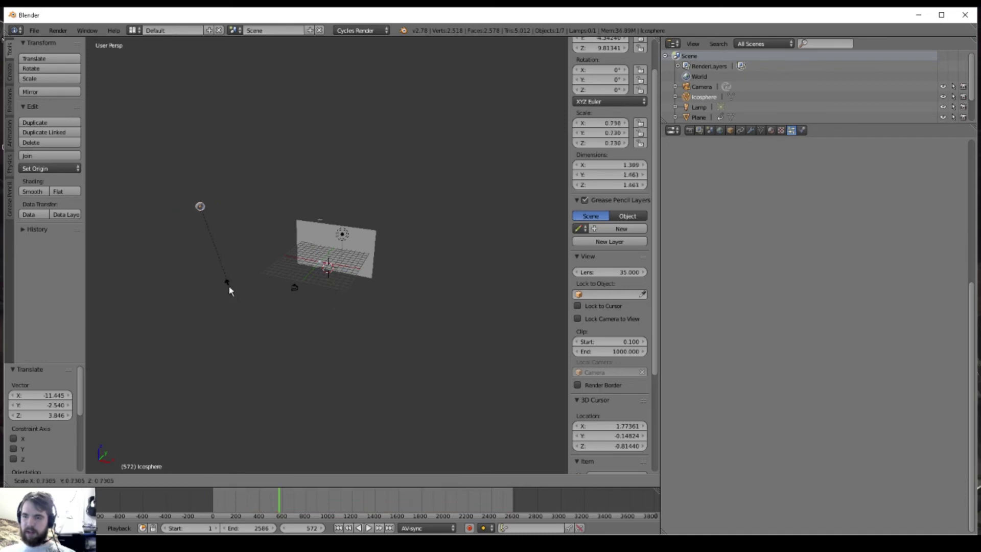
left_click(217, 250)
scroll(342, 326, "up", 10)
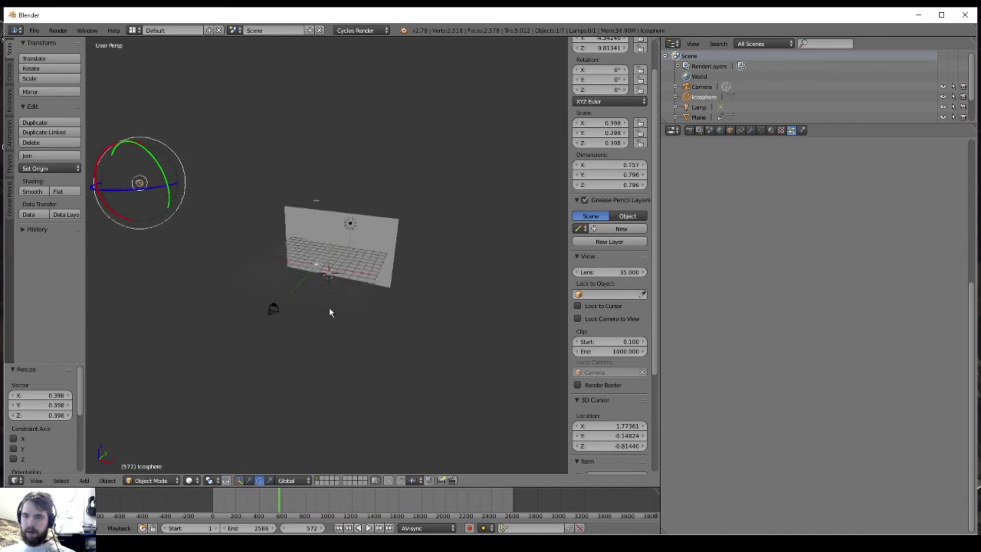
scroll(342, 326, "down", 5)
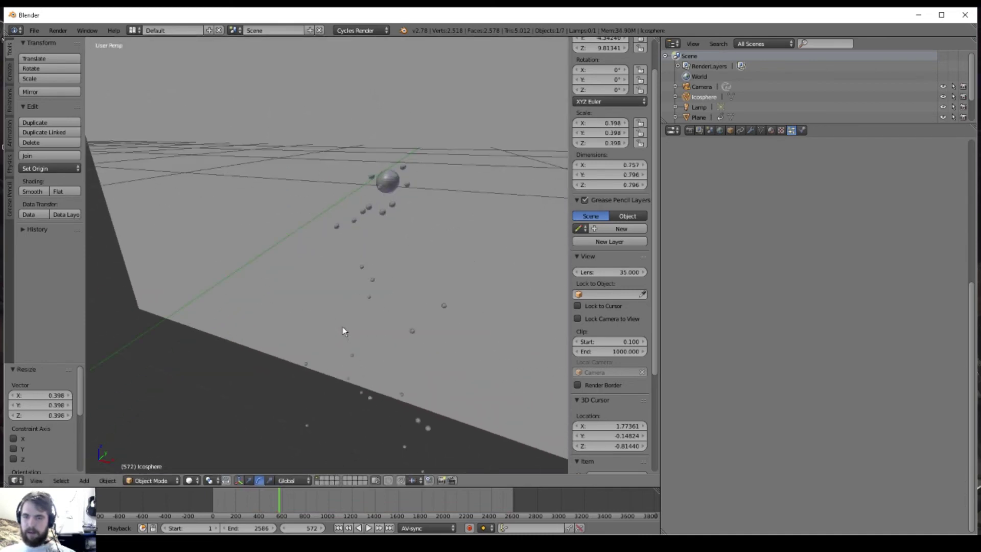
key("KP_0")
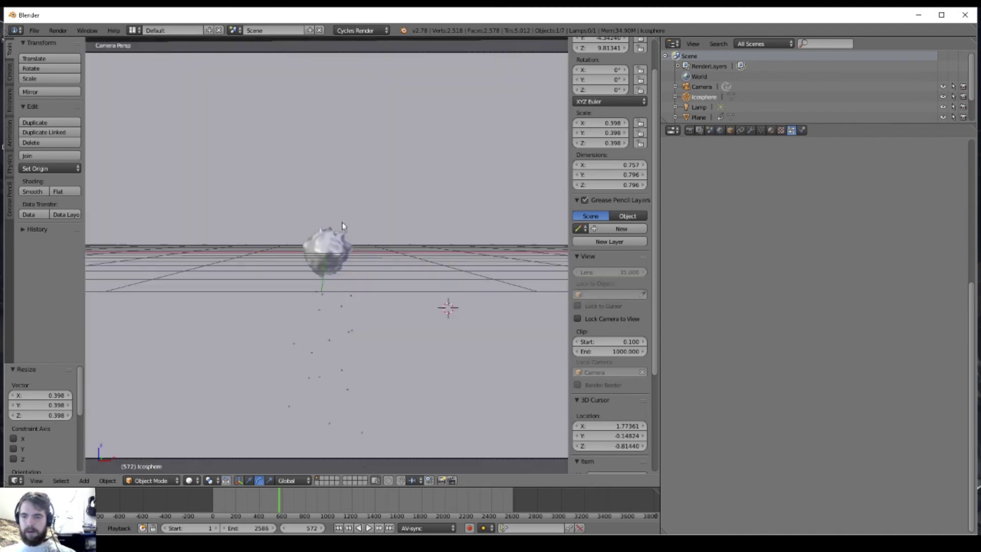
key("KP_0")
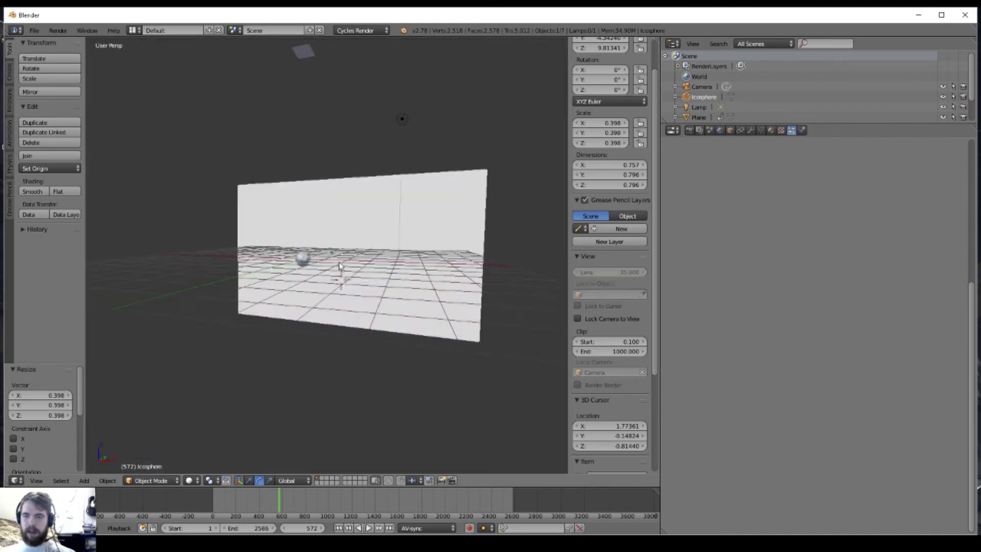
Set the gravity field weight of the small sphere's particle system to 0
right_click(336, 251)
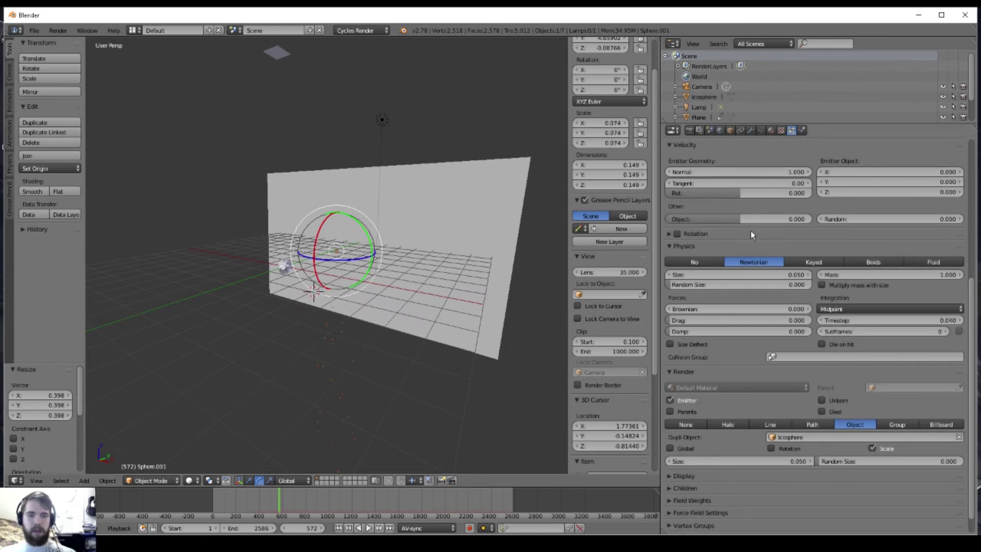
scroll(754, 446, "down", 1)
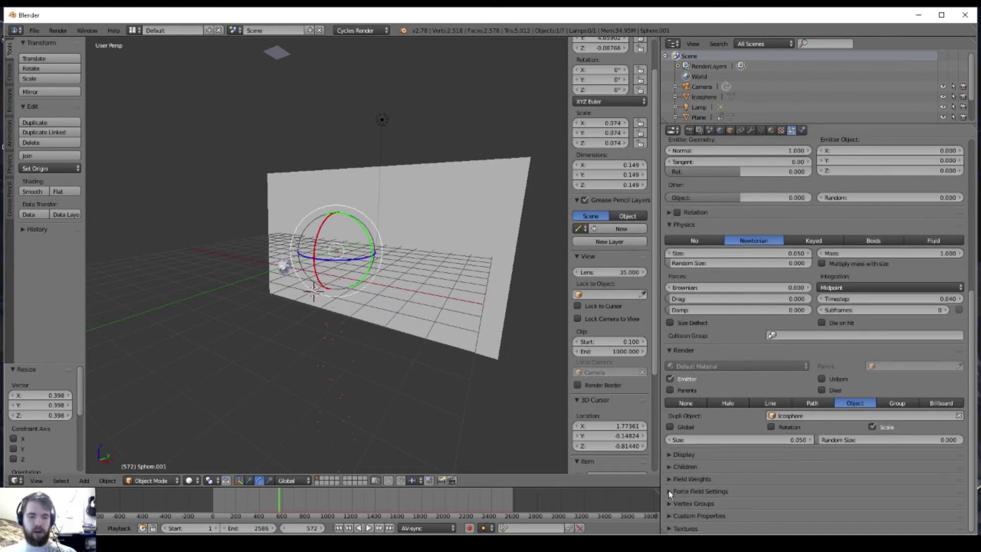
scroll(668, 492, "down", 2)
left_click(669, 440)
scroll(670, 439, "down", 1)
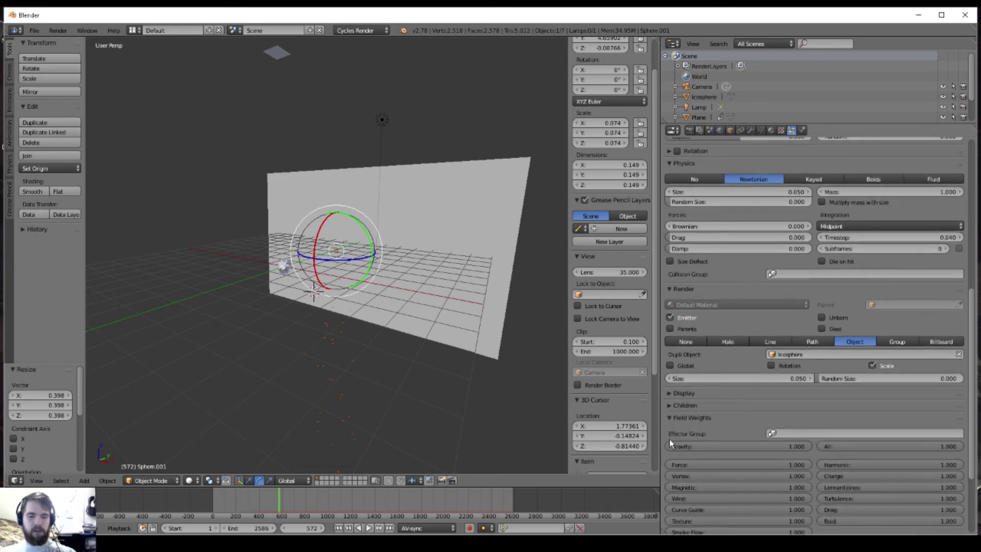
scroll(670, 442, "down", 2)
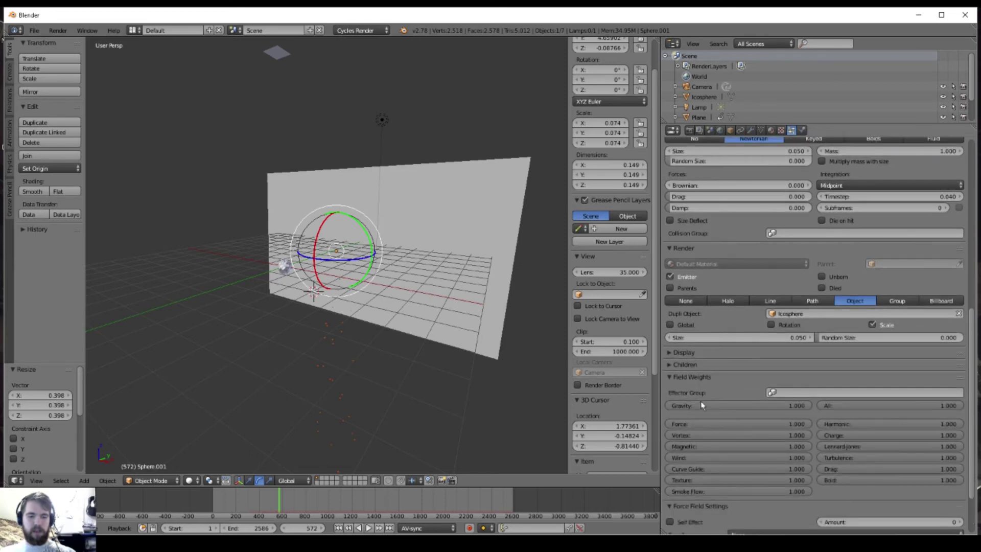
double_click(787, 406)
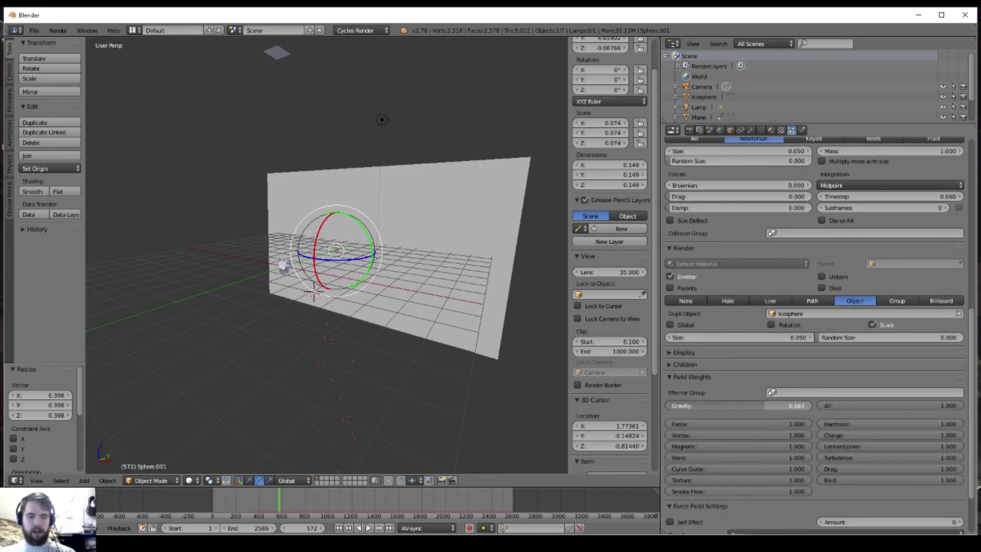
type("0")
key("Return")
Play the animation from around frame 229 in camera view to check the particle motion without gravity
key("KP_3")
key("KP_0")
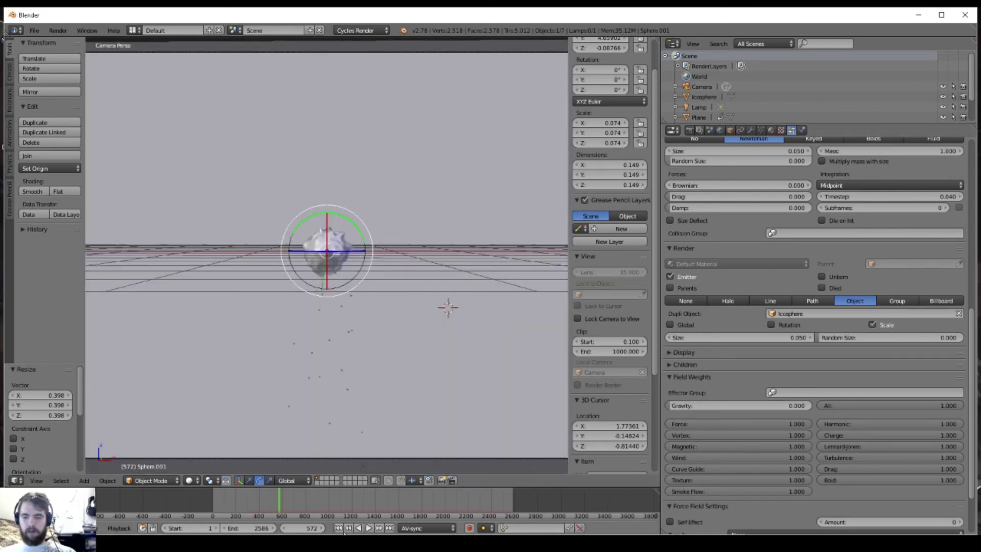
left_click(245, 501)
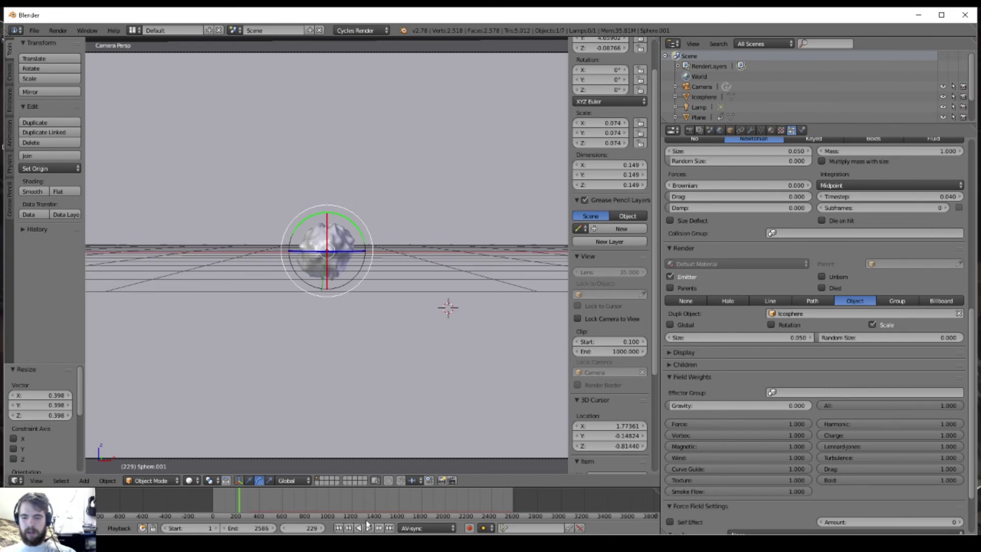
left_click(369, 528)
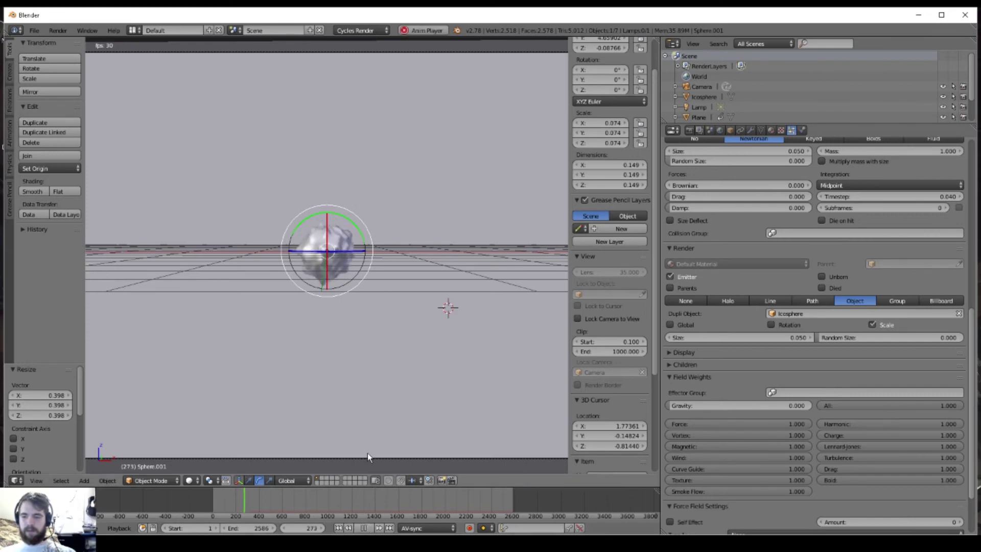
key("Home")
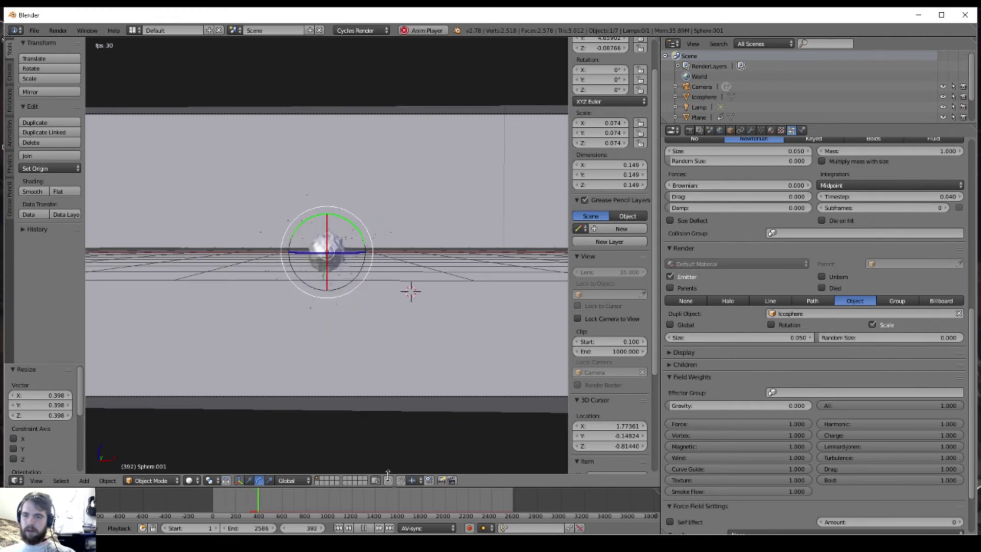
left_click(363, 528)
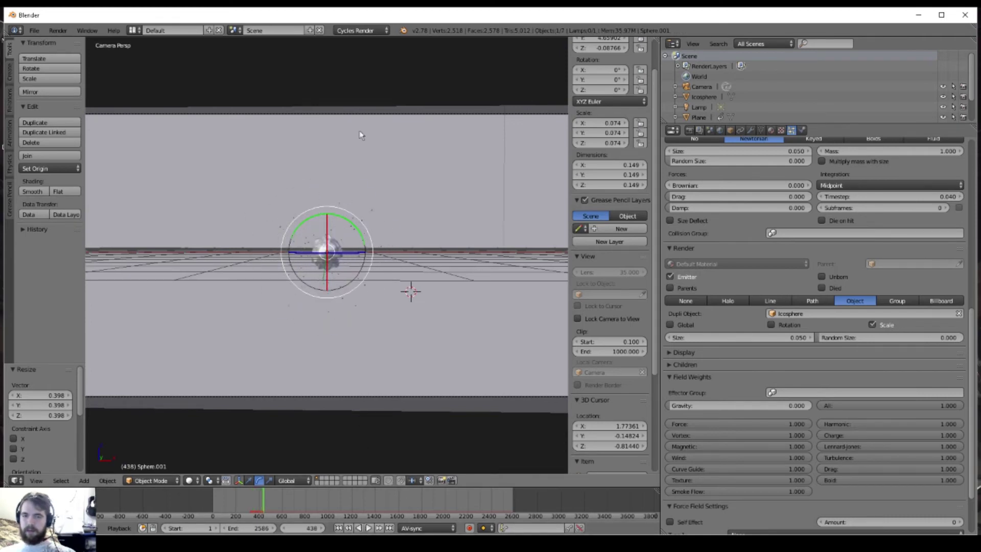
Set the particle lifetime of the small sphere's particle system to 200 frames
scroll(952, 292, "up", 10)
scroll(953, 296, "up", 5)
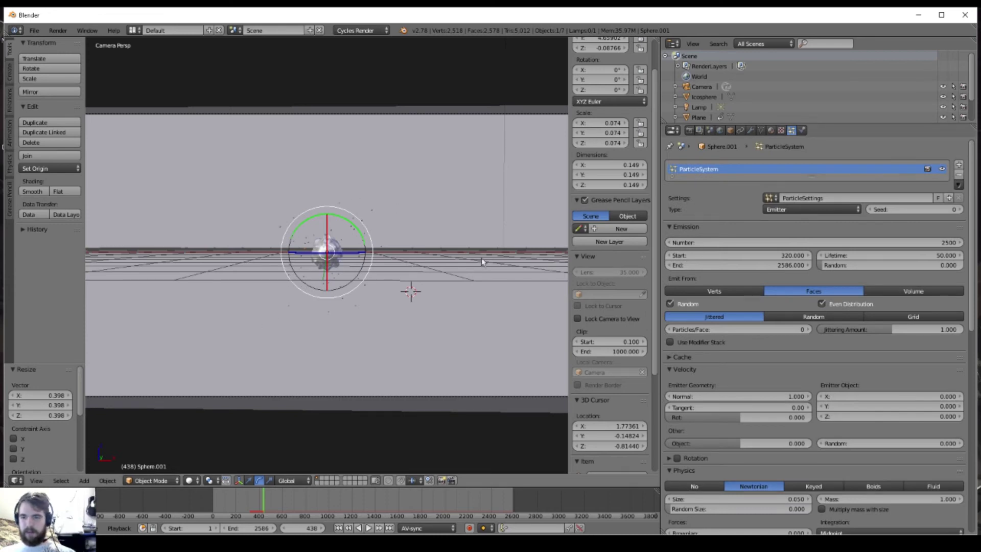
left_click(850, 257)
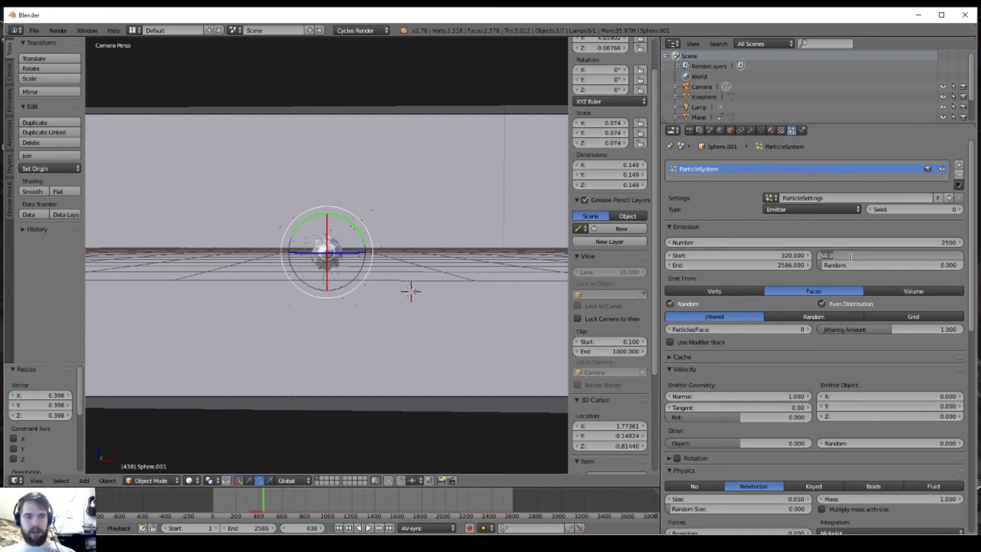
type("200")
key("Return")
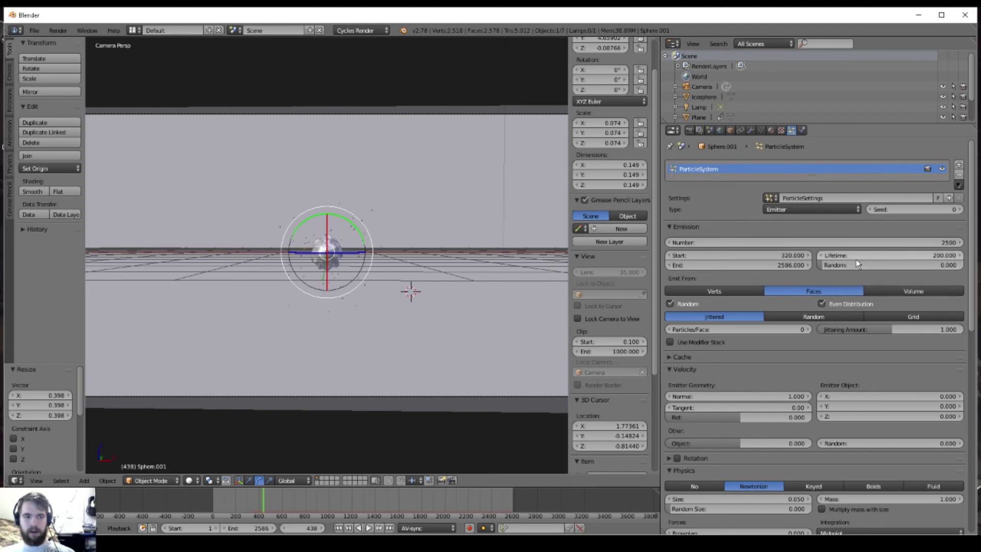
Play the animation in camera view to frame 533 and inspect the longer-lived particles there in rendered shading
left_click(368, 527)
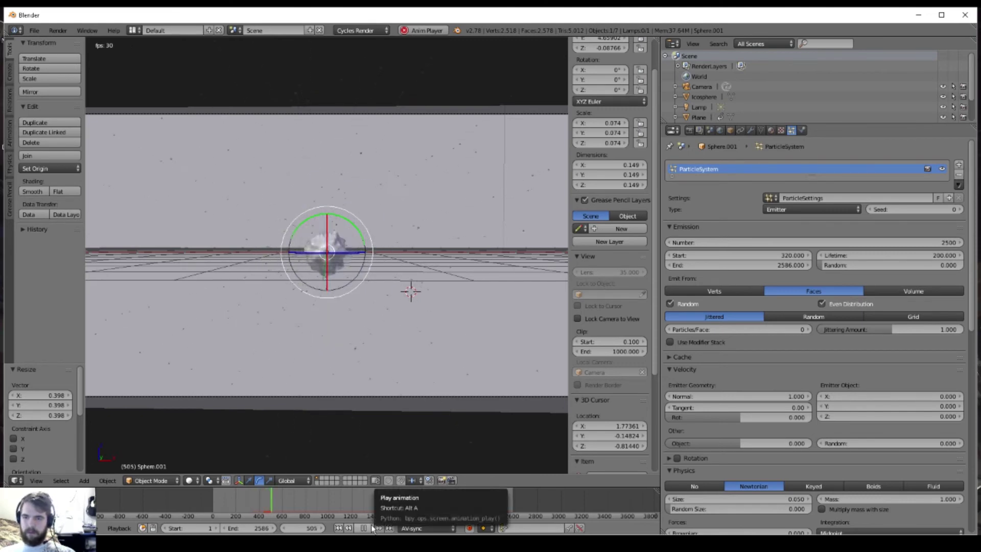
left_click(371, 528)
left_click(192, 480)
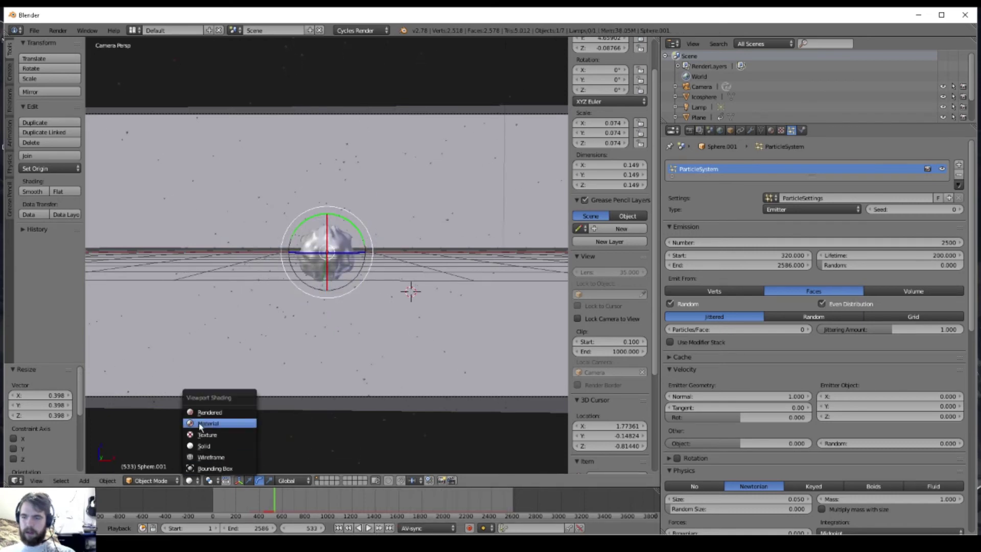
left_click(204, 412)
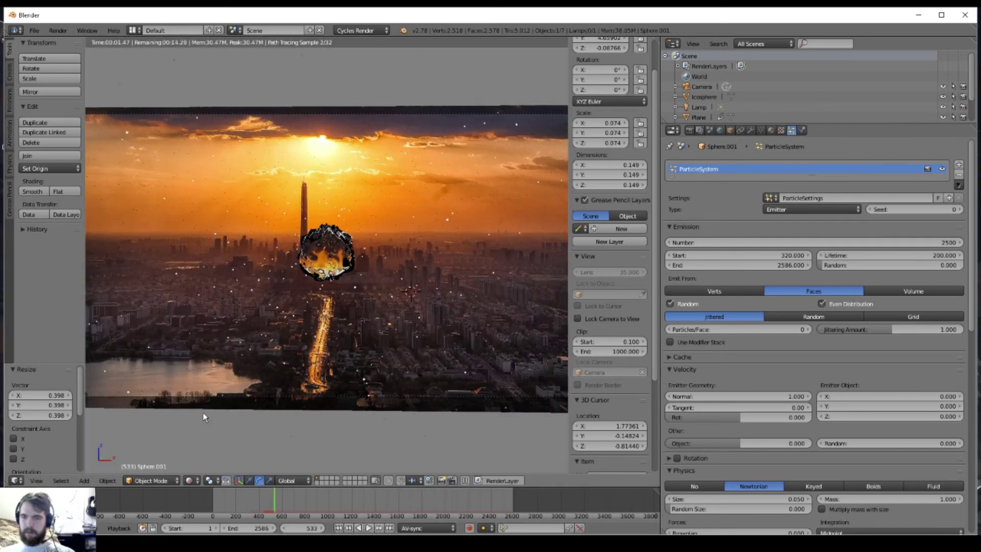
scroll(203, 412, "down", 3)
scroll(333, 300, "up", 3)
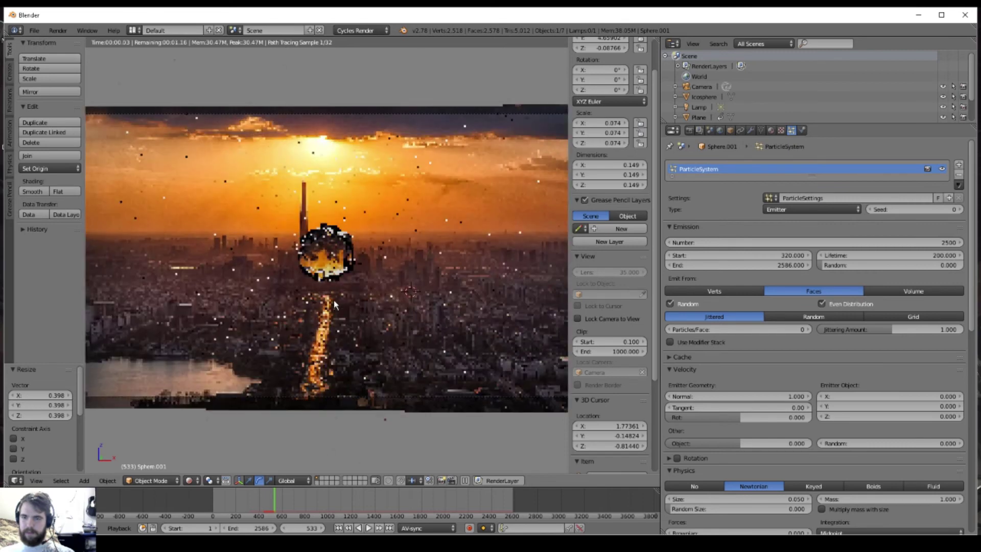
left_click(188, 480)
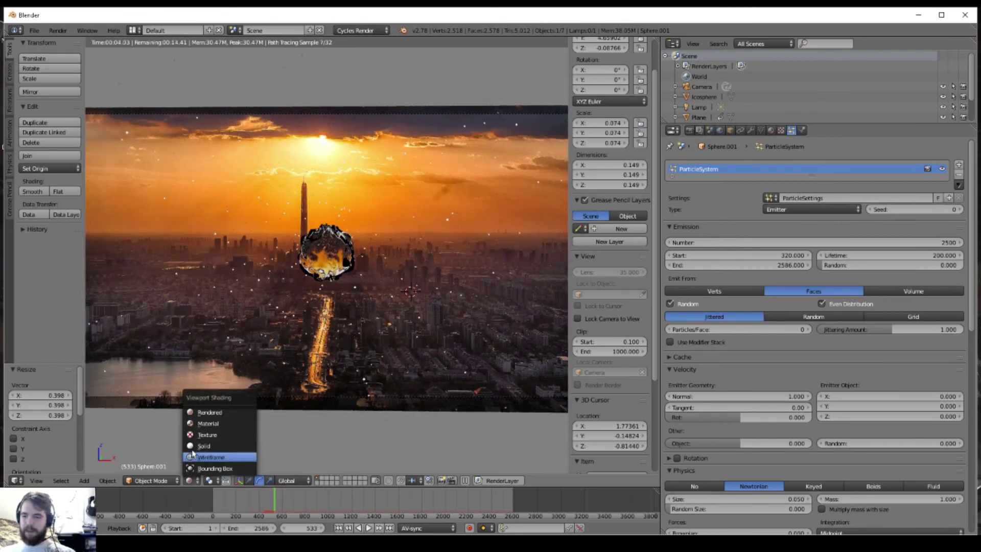
left_click(208, 435)
Jump to around frame 1048 and play on from there to examine the particle emission from outside the camera view
middle_click_drag(208, 435, 358, 286)
left_click(334, 501)
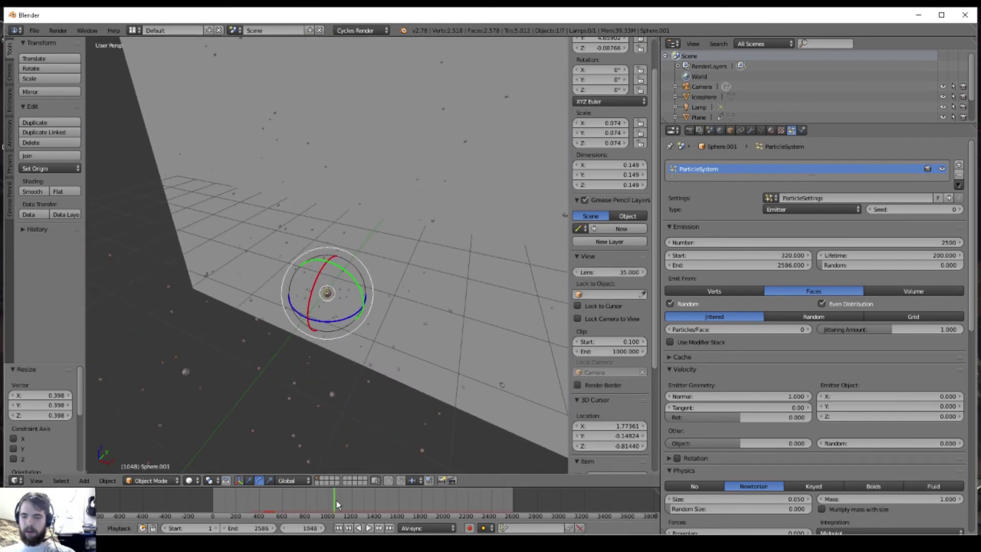
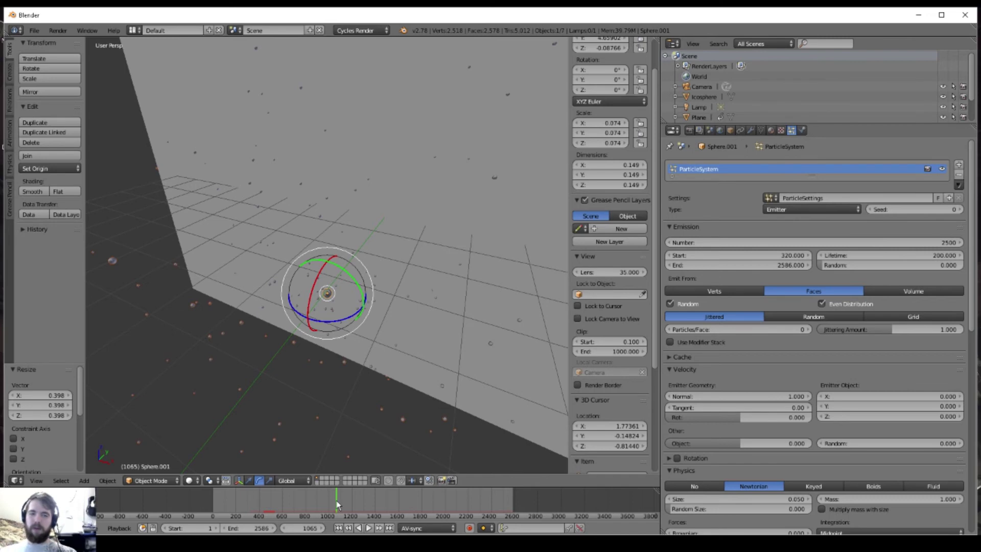
left_click_drag(336, 501, 330, 502)
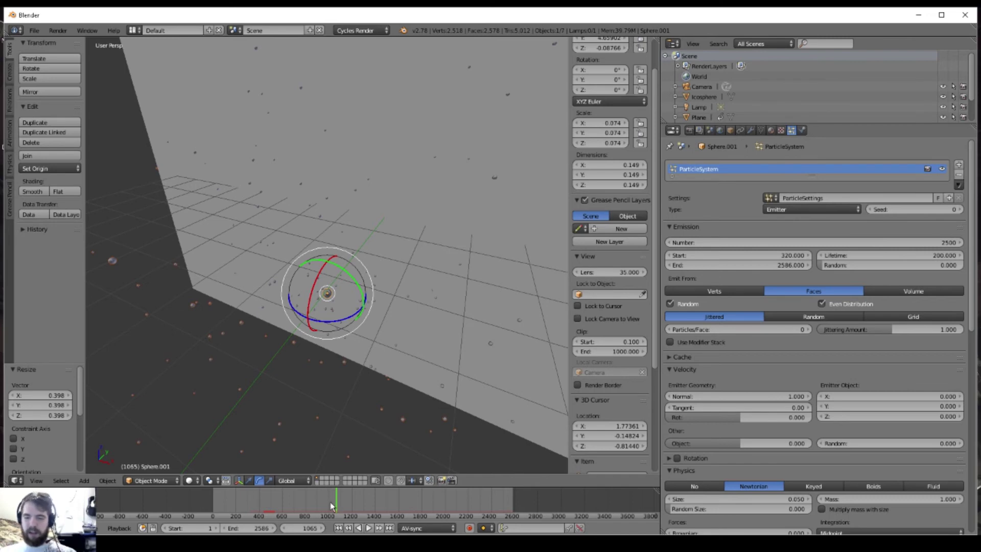
left_click(368, 528)
middle_click_drag(341, 428, 284, 366)
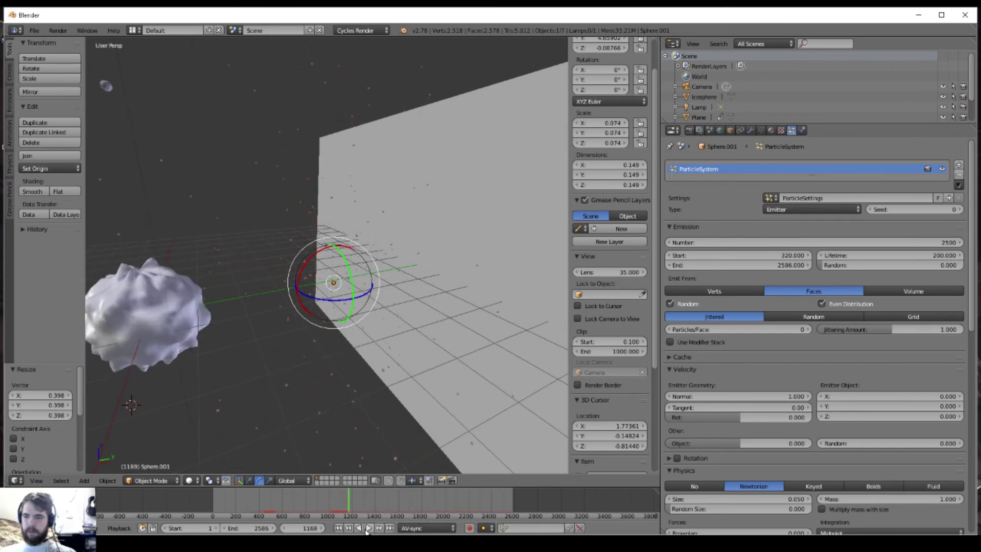
left_click(363, 527)
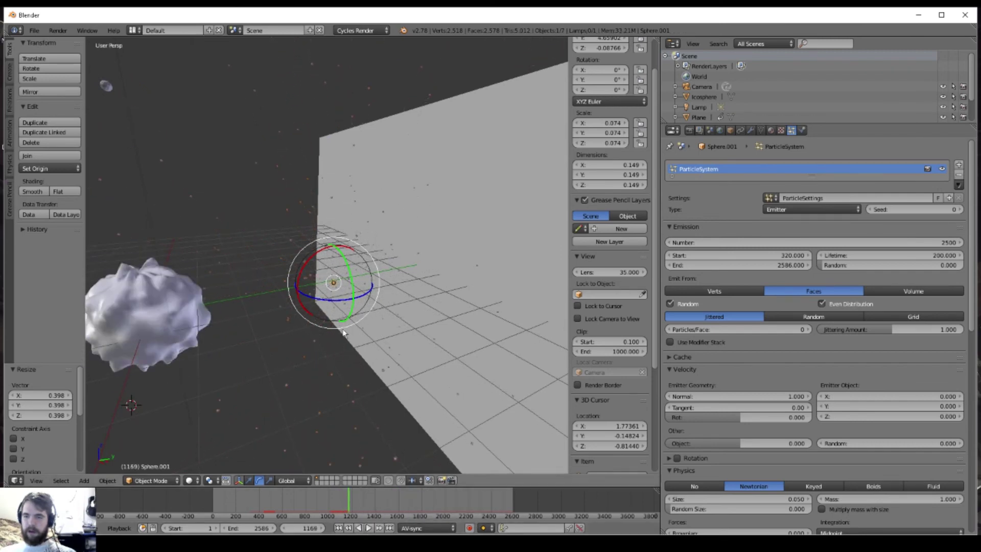
Go to frame 1162 and place the 3D cursor on the small emitter sphere behind the displaced sphere
left_click(348, 502)
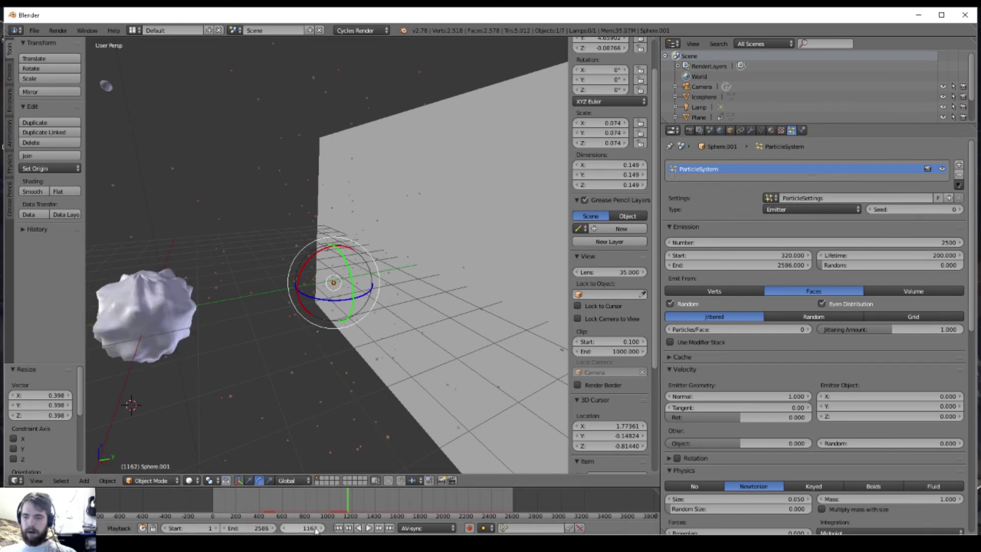
middle_click_drag(328, 266, 337, 306)
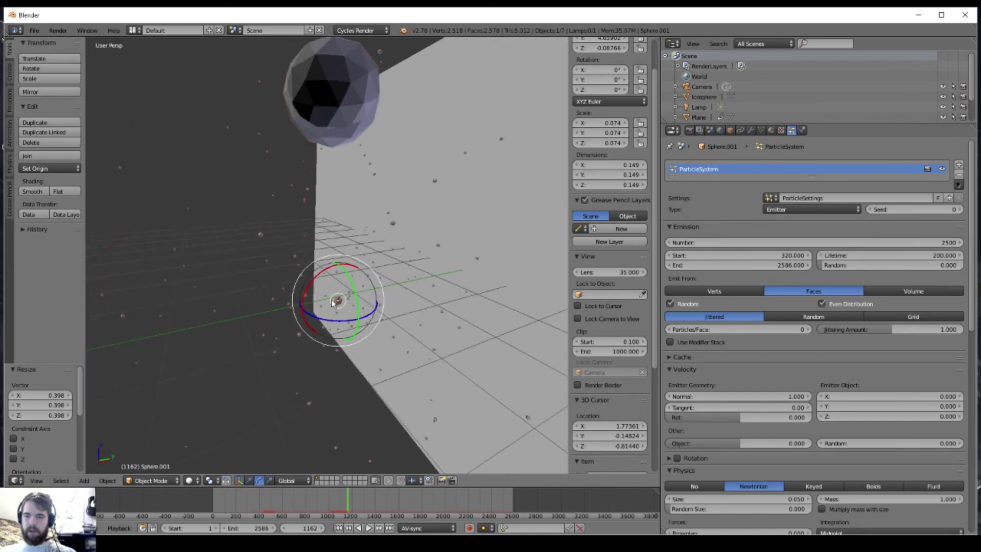
key("r")
key("r")
left_click(339, 301)
left_click(338, 300)
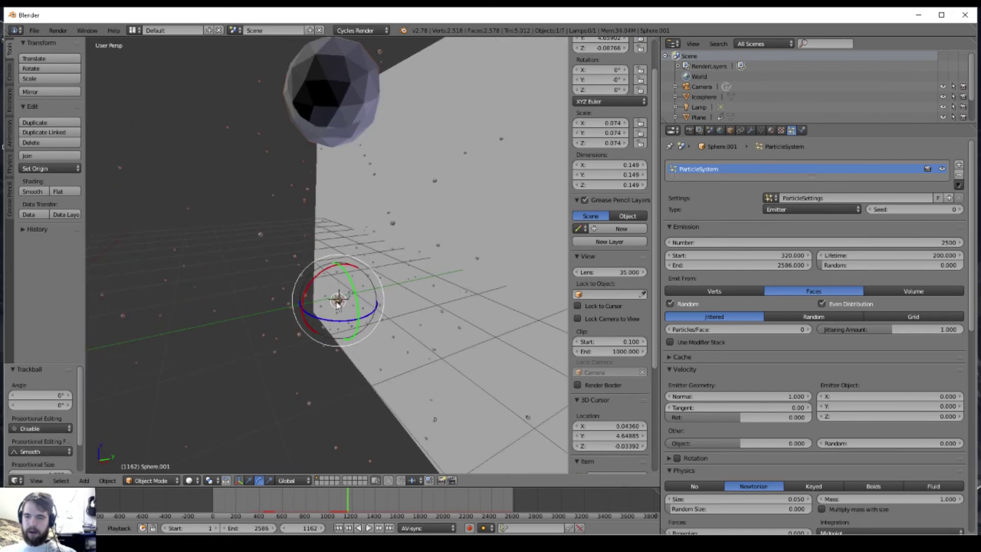
left_click(337, 303)
middle_click_drag(337, 305, 329, 313)
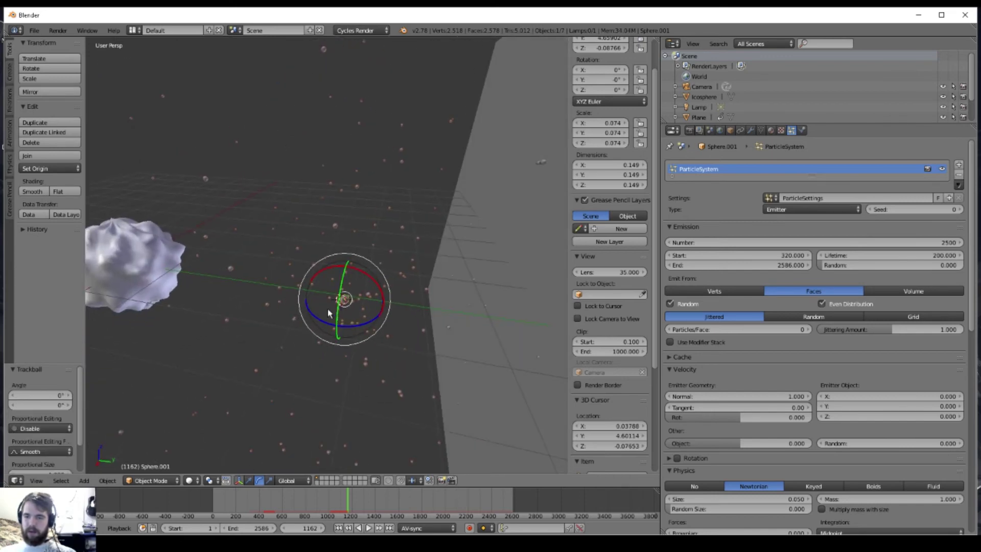
Add a Force type force field at the 3D cursor and move it onto the small emitter sphere
key("shift+a")
mouse_move(337, 316)
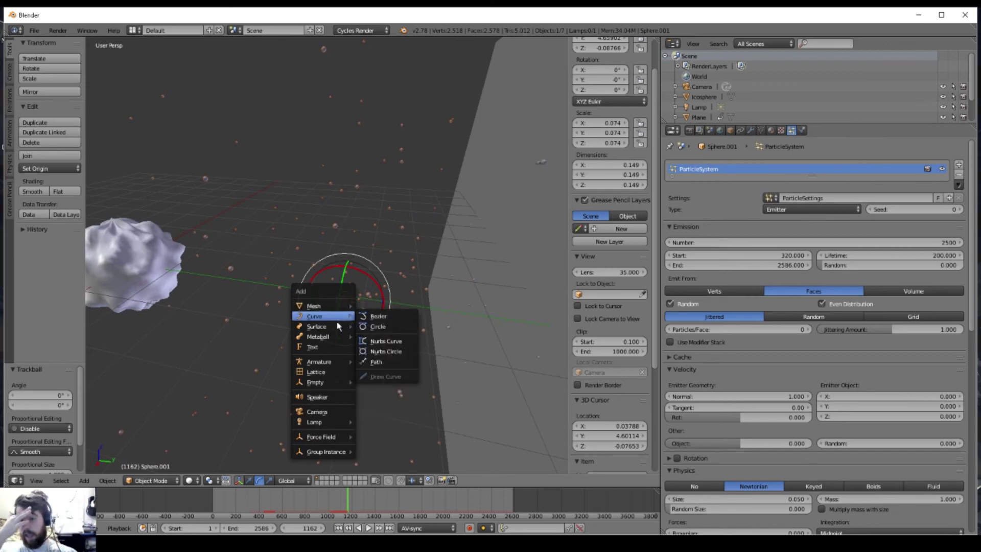
mouse_move(325, 437)
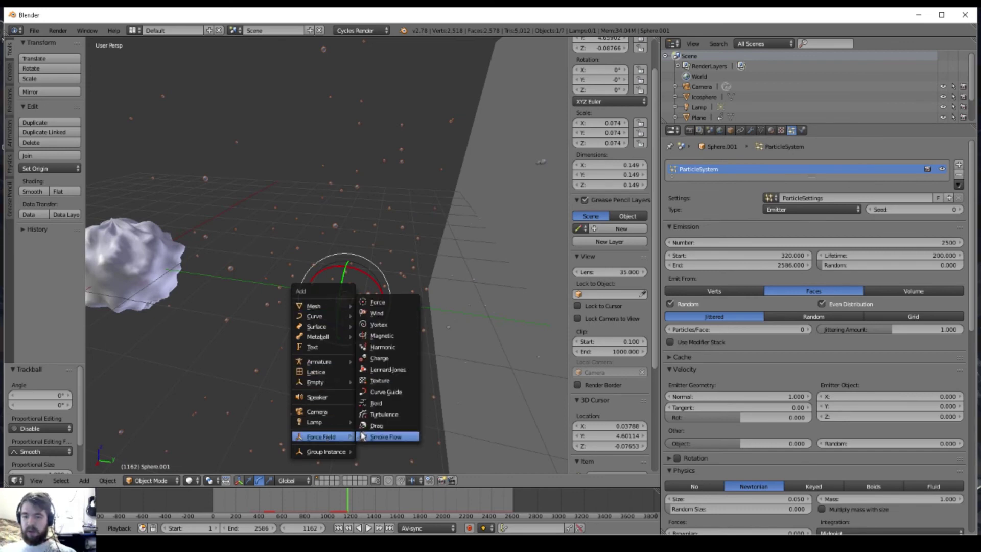
left_click(389, 302)
middle_click_drag(350, 355, 361, 351)
key("g")
left_click(365, 355)
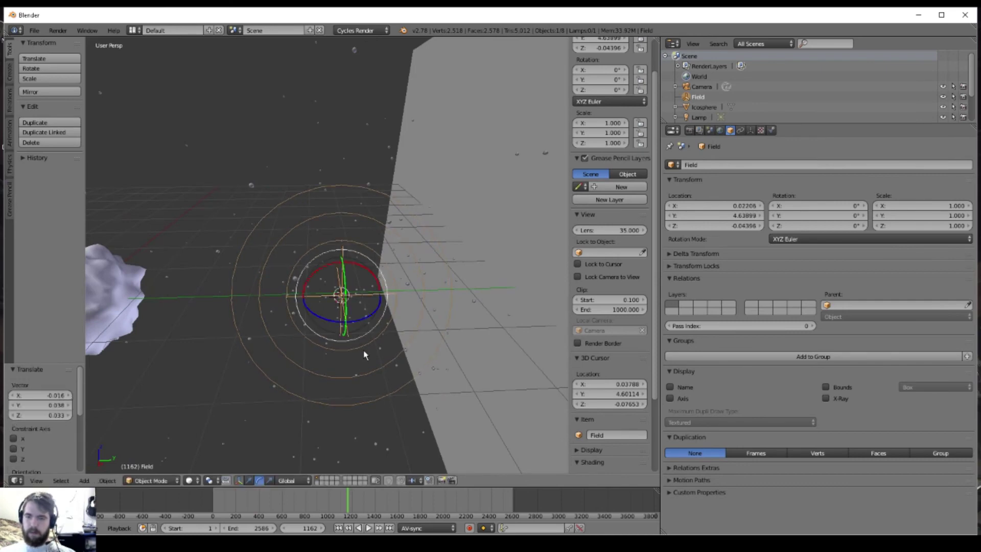
Set the force field's strength to 0 and keyframe it at frame 1162
middle_click_drag(317, 379, 403, 384)
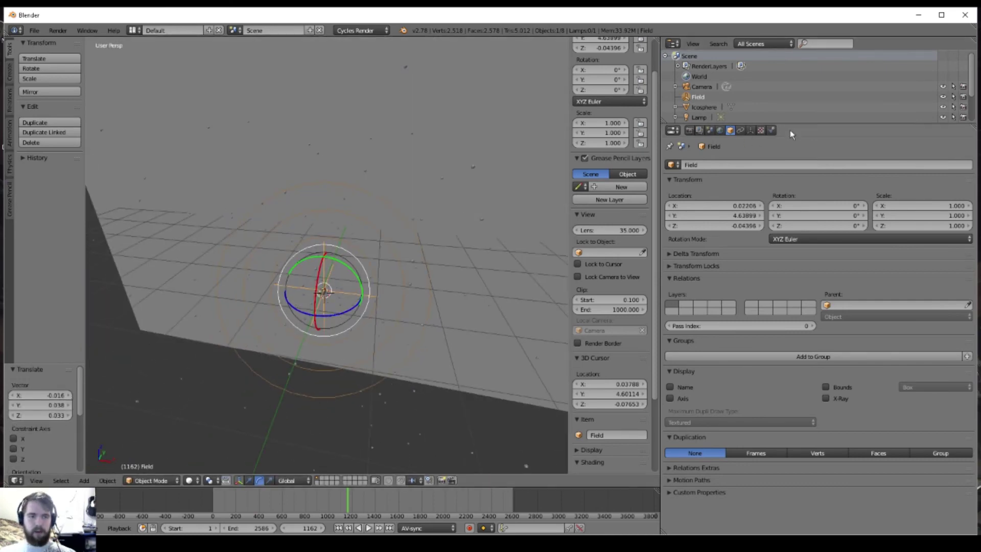
left_click(771, 130)
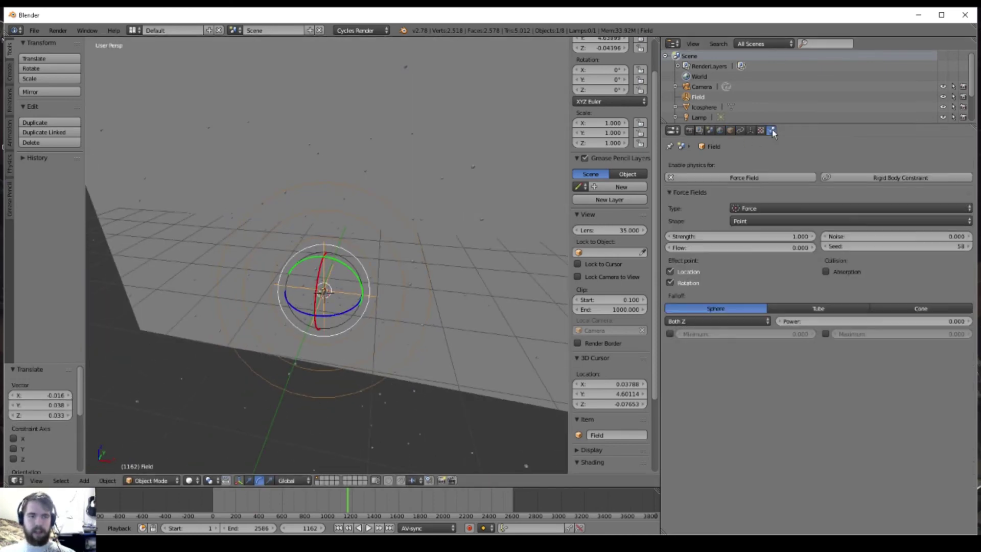
left_click(714, 235)
type("0")
key("Return")
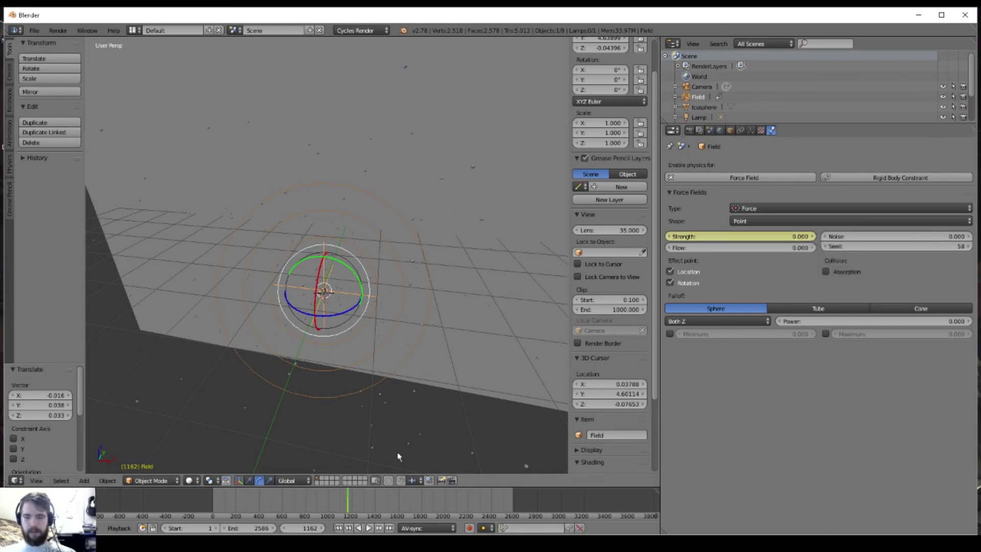
Keyframe the force field's strength at 10 on frame 1163
left_click(320, 528)
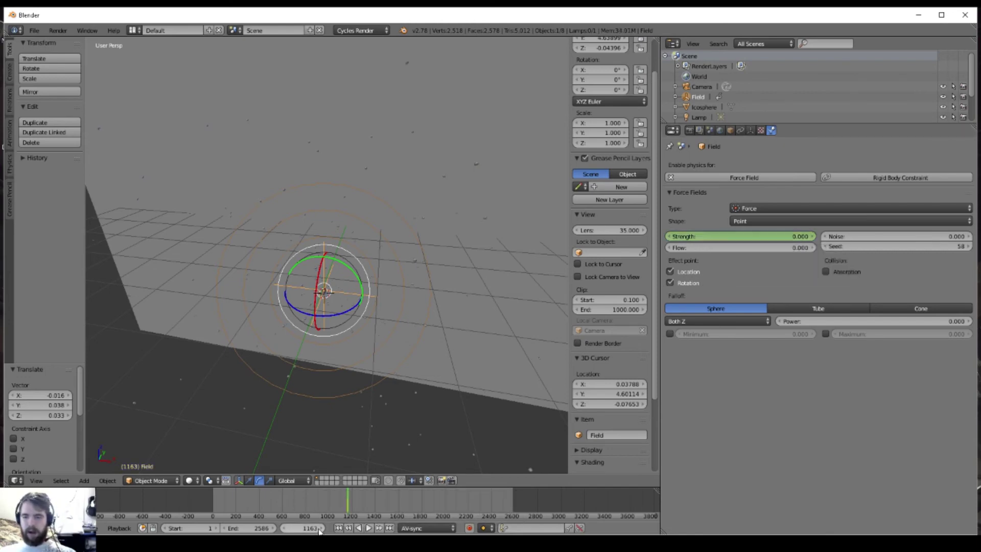
left_click(725, 238)
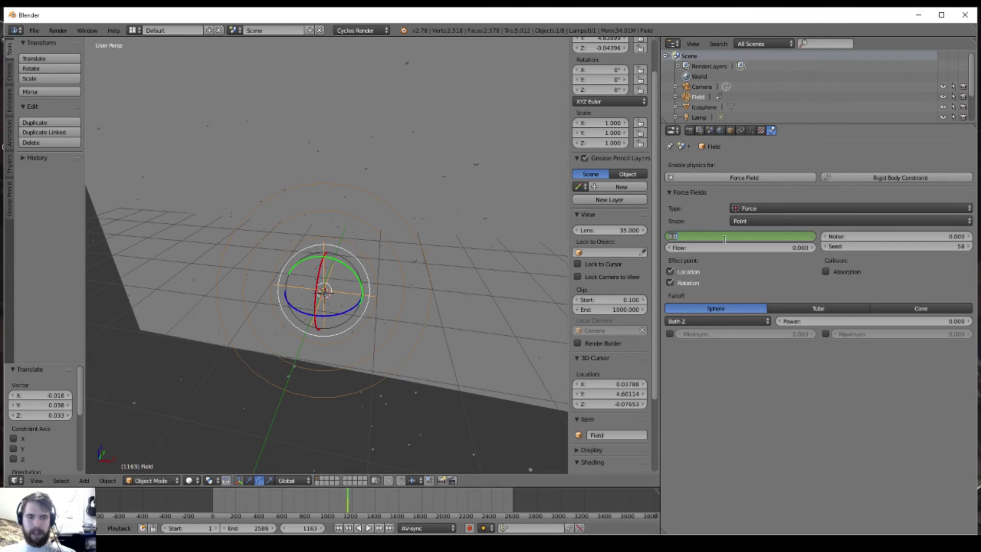
key("Return")
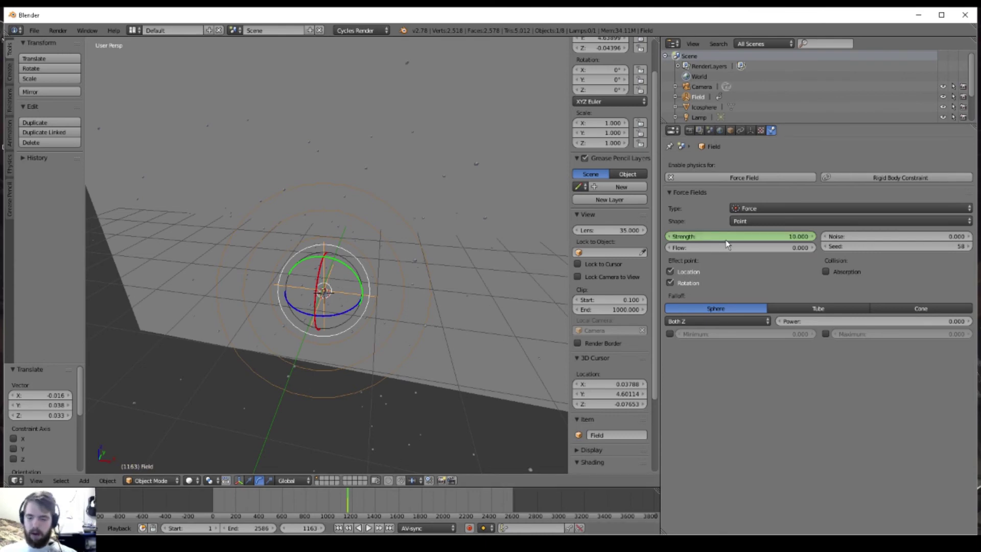
key("i")
Play the animation through frame 1163 to examine how the keyframed force field pushes the particles
middle_click_drag(446, 389, 351, 358)
left_click(337, 506)
left_click(368, 527)
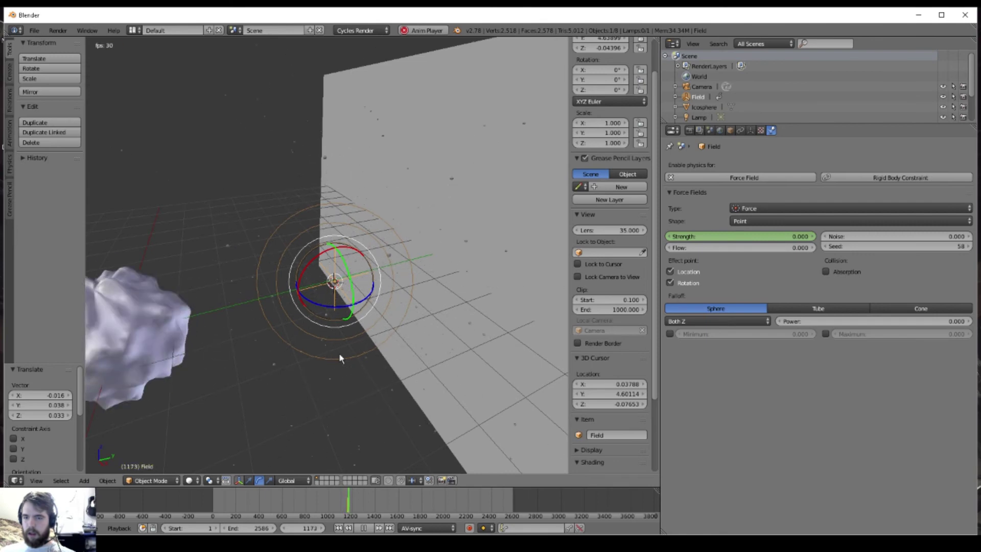
left_click(364, 529)
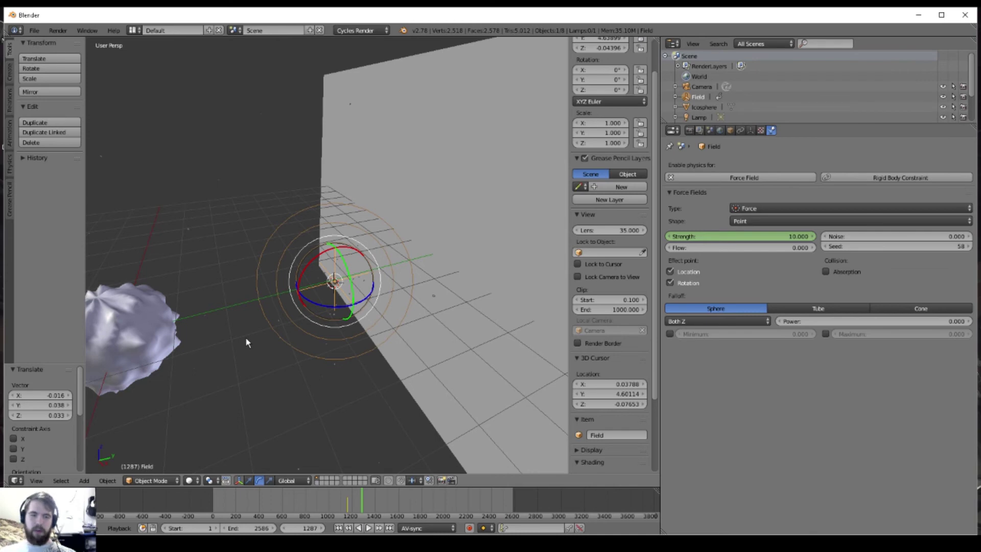
Nudge the force field by about -0.030, 0.017, -0.003 to align it with the small emitter sphere
scroll(272, 357, "up", 3)
middle_click_drag(272, 356, 387, 365)
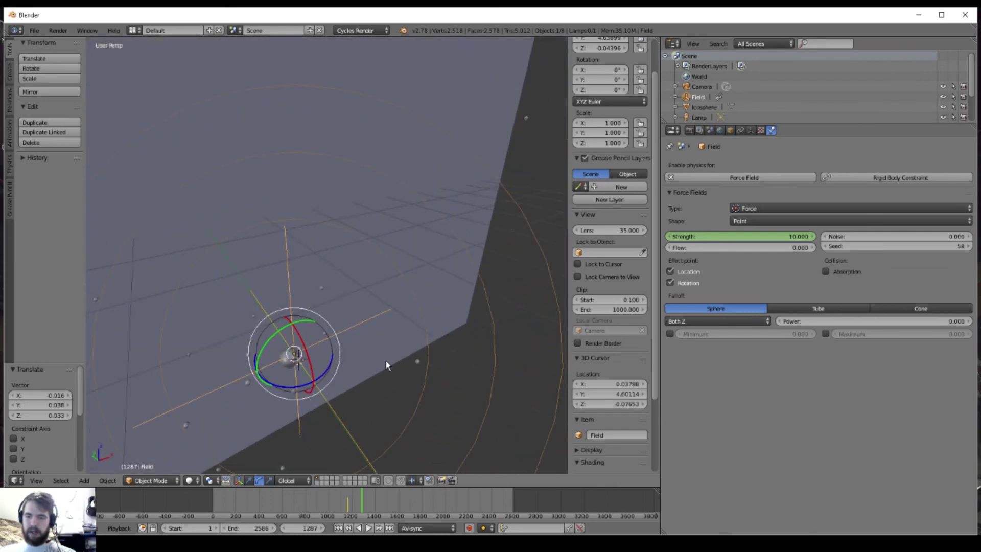
key("g")
left_click(328, 375)
middle_click_drag(329, 372, 248, 350)
Enable Collision physics on the large displaced sphere with Kill Particles turned on, and return to camera view
right_click(332, 334)
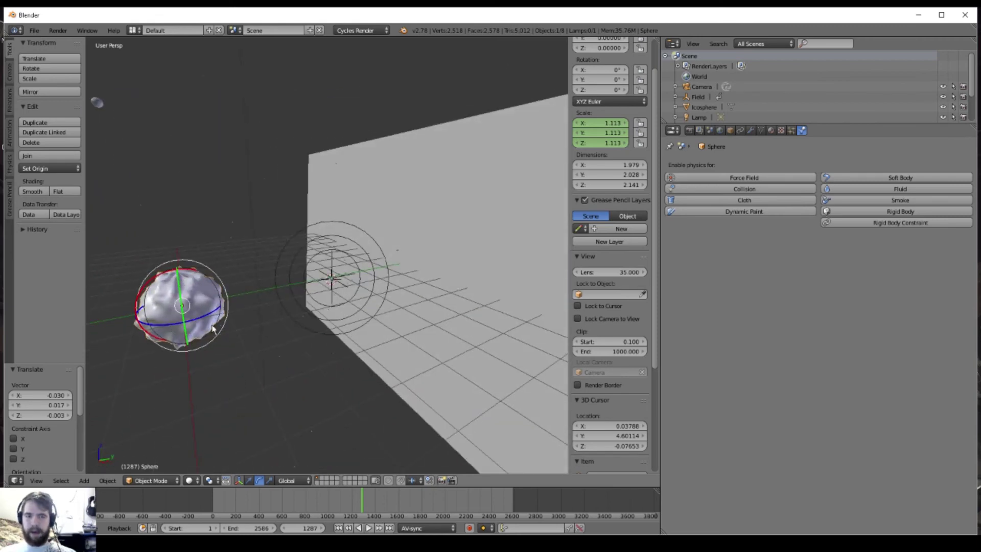
left_click(682, 187)
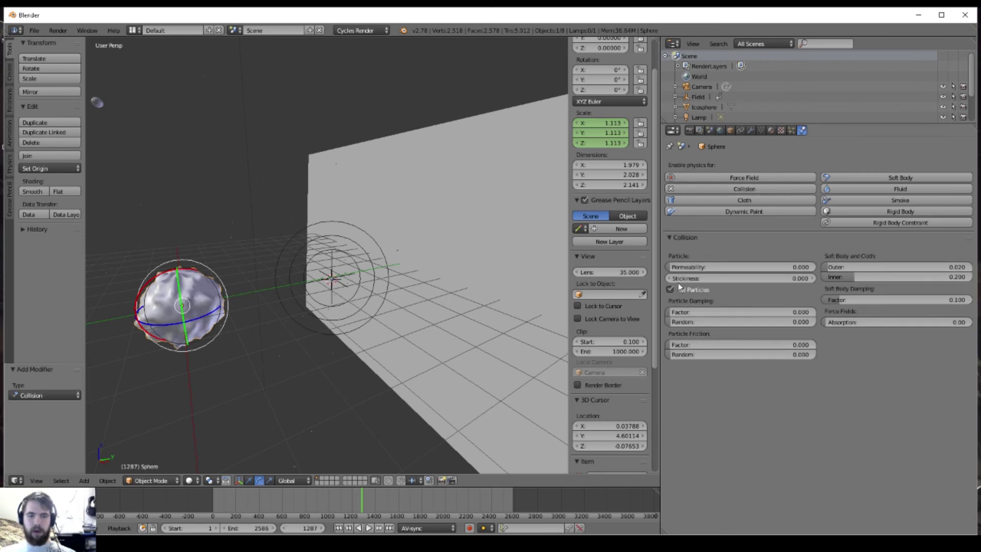
middle_click_drag(266, 333, 335, 302)
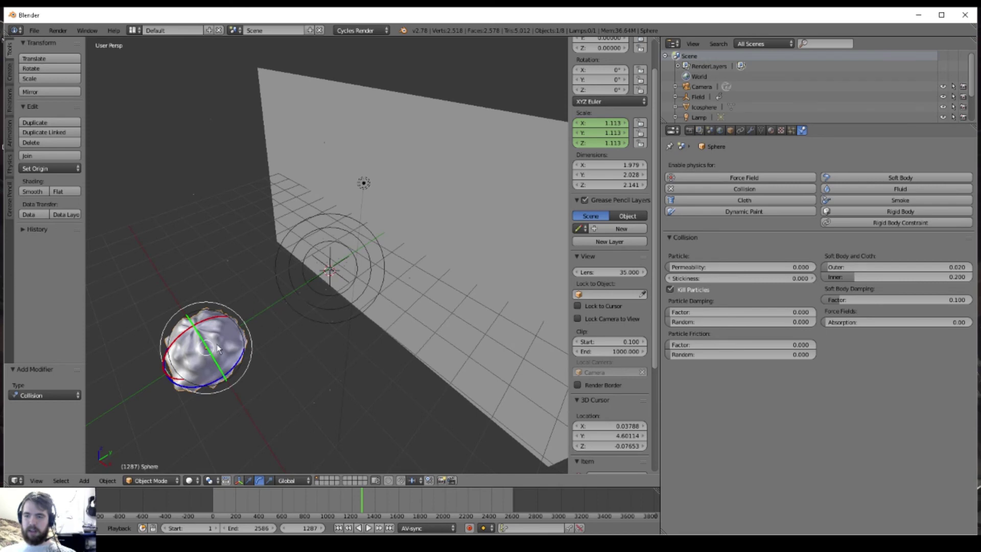
middle_click_drag(244, 354, 257, 342)
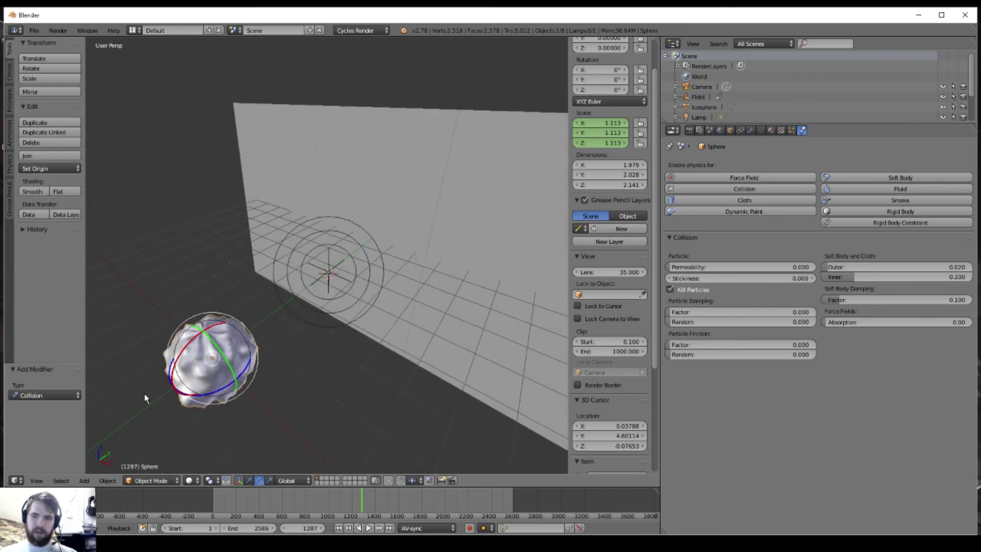
middle_click_drag(145, 397, 267, 316)
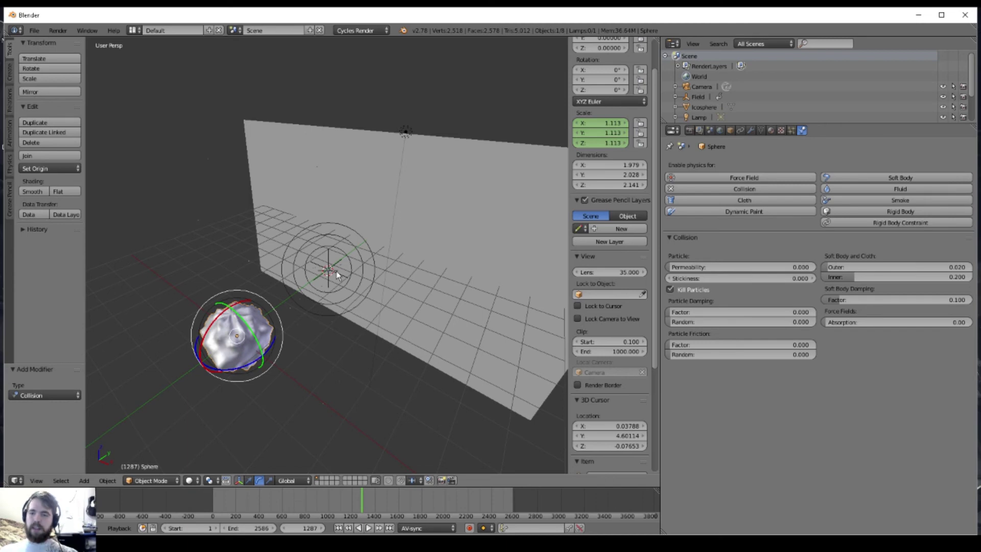
key("KP_0")
scroll(272, 331, "down", 1)
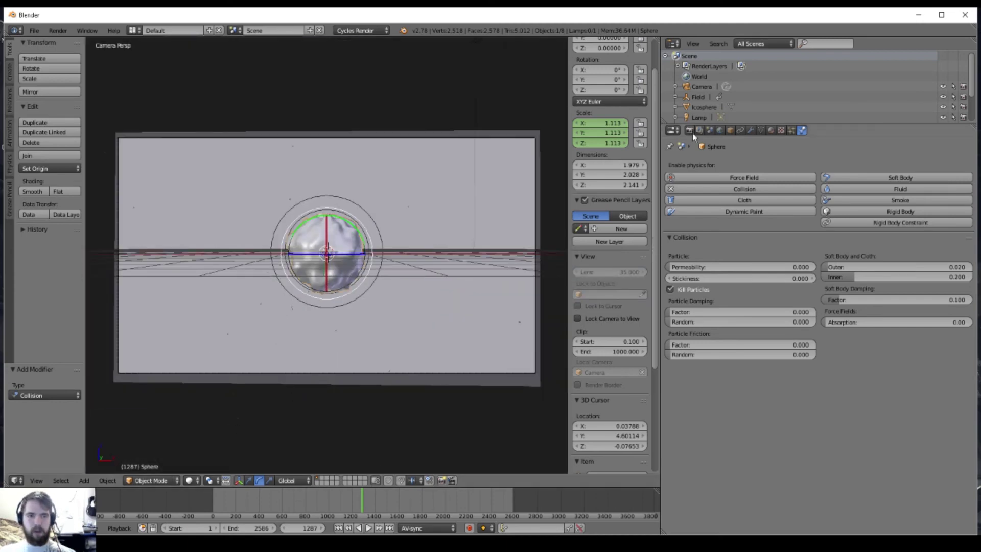
Set the Cycles render device to GPU Compute in the scene's render settings
left_click(691, 131)
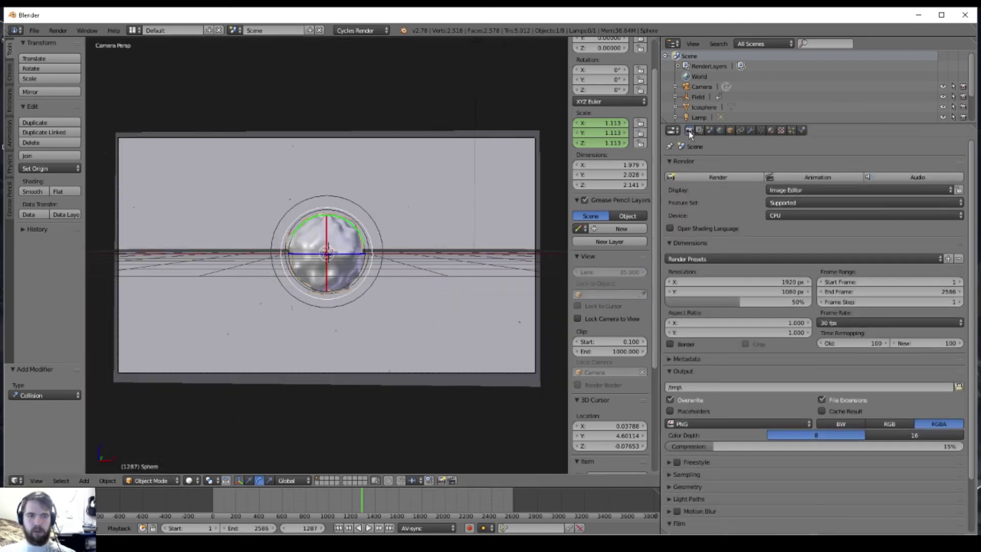
left_click(774, 216)
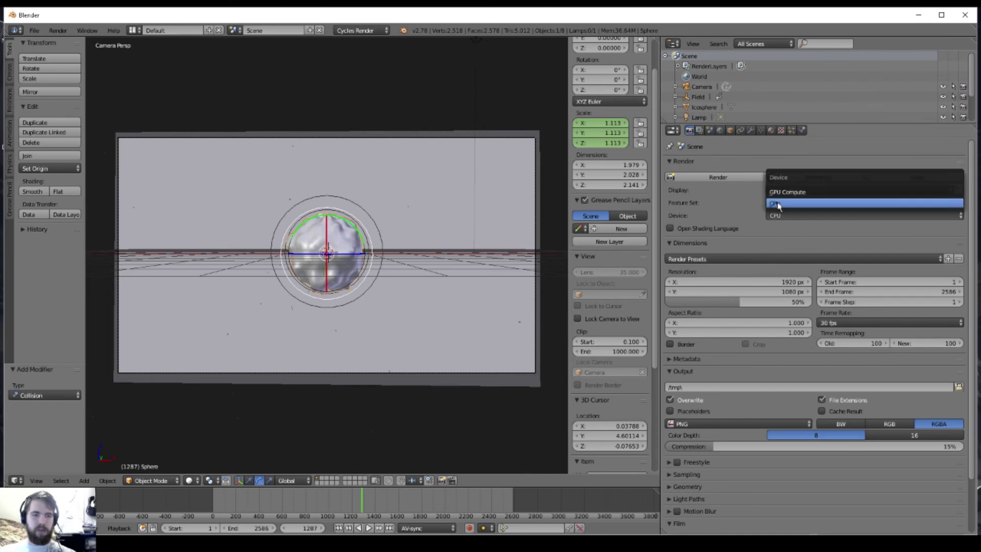
left_click(778, 193)
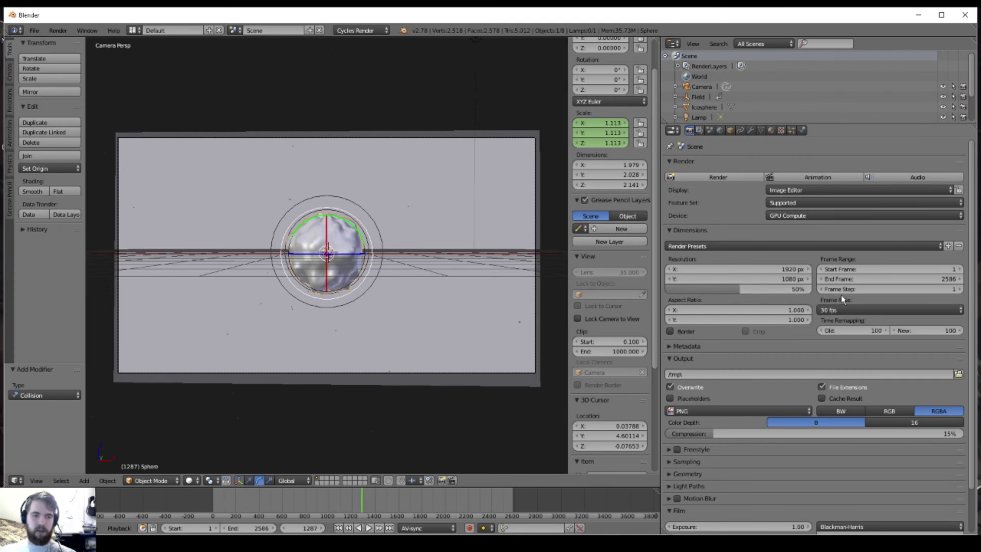
Set the render output file format to MPEG and its encoding format to MPEG-4, keeping the MPEG-2 codec
scroll(761, 327, "down", 3)
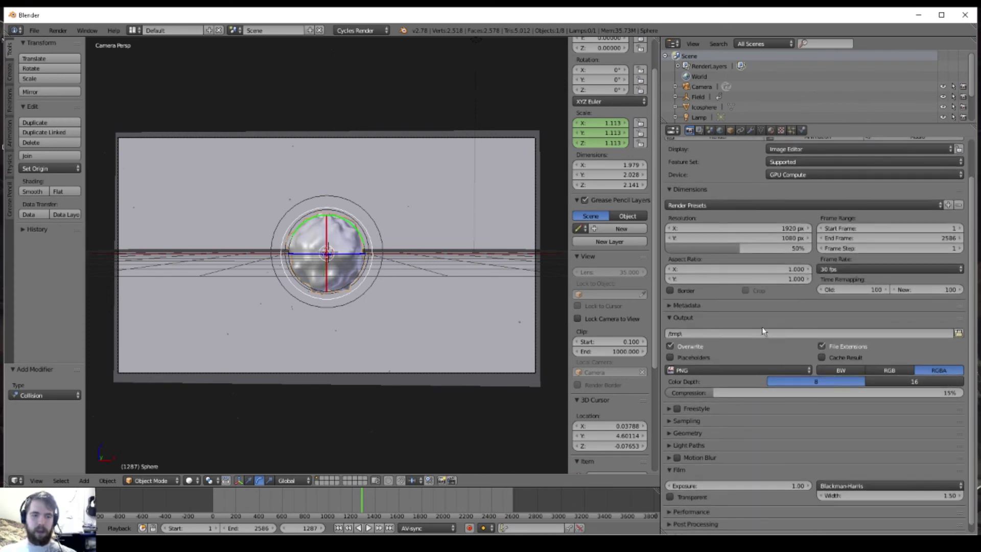
left_click(747, 362)
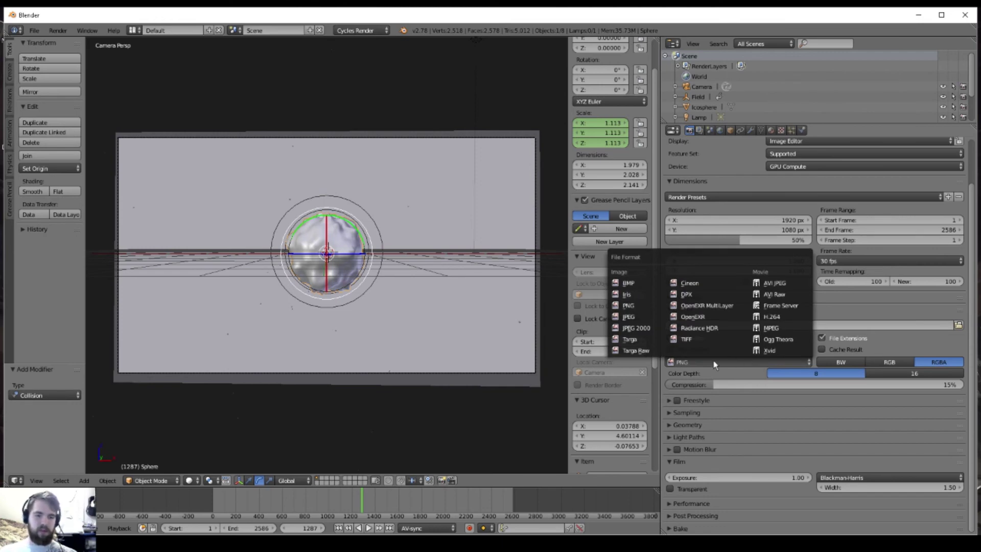
left_click(766, 328)
left_click(669, 378)
scroll(669, 380, "down", 4)
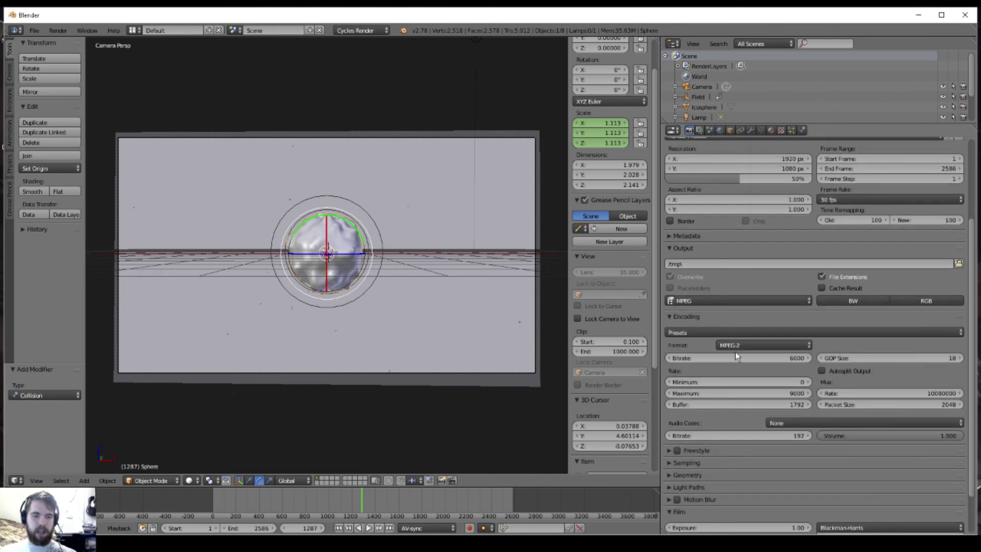
left_click(722, 346)
left_click(728, 312)
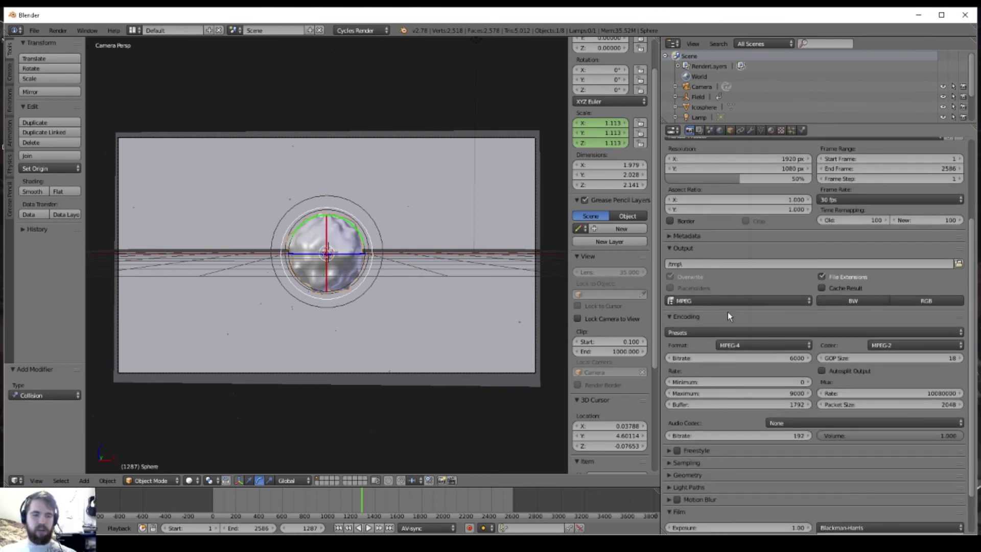
left_click(890, 347)
left_click(890, 346)
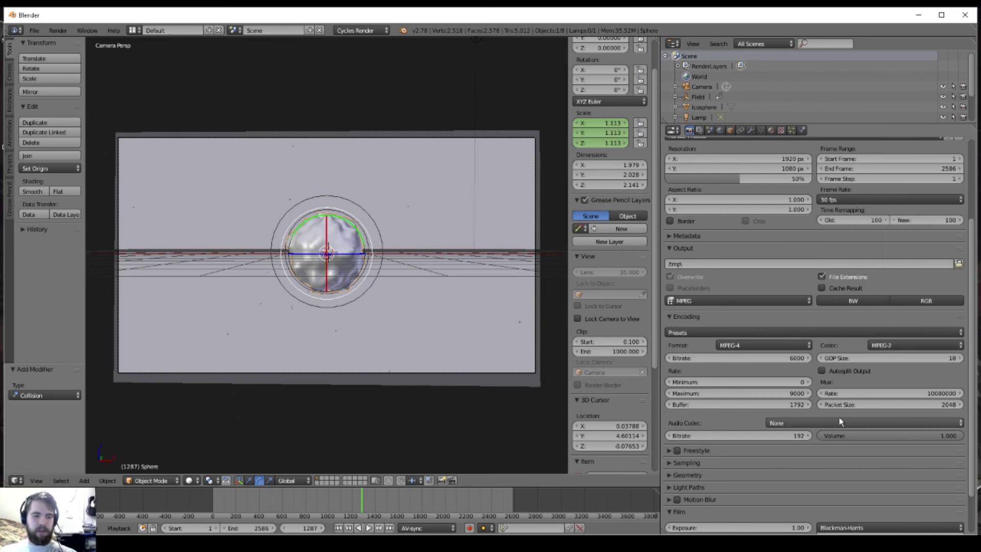
Choose MP3 as the audio codec for the rendered video
left_click(808, 422)
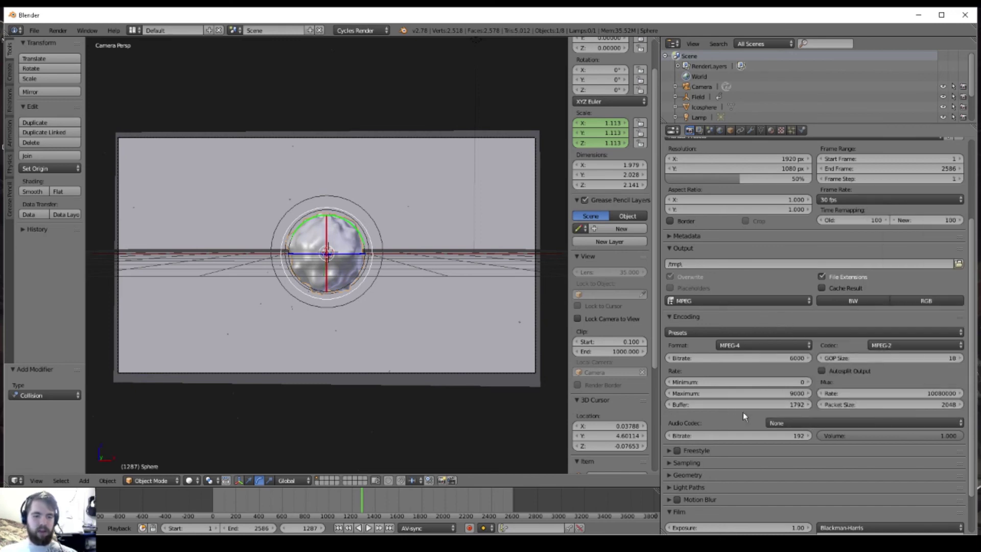
left_click(773, 422)
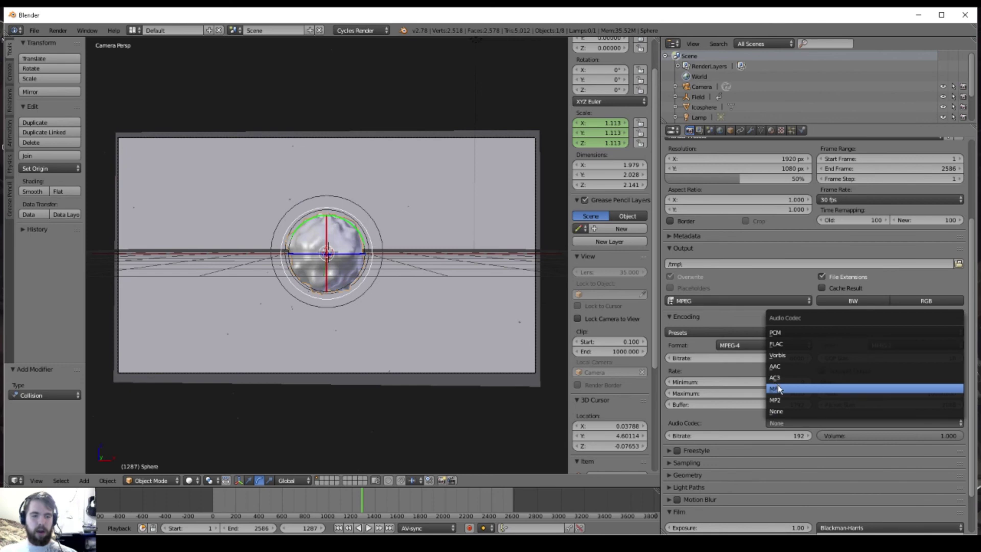
left_click(778, 388)
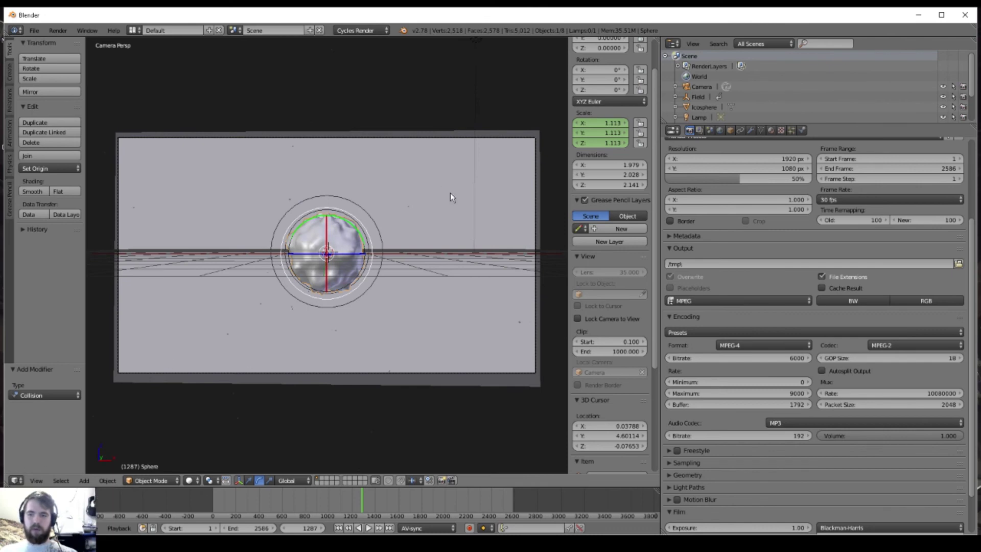
scroll(766, 364, "up", 2)
scroll(765, 364, "down", 2)
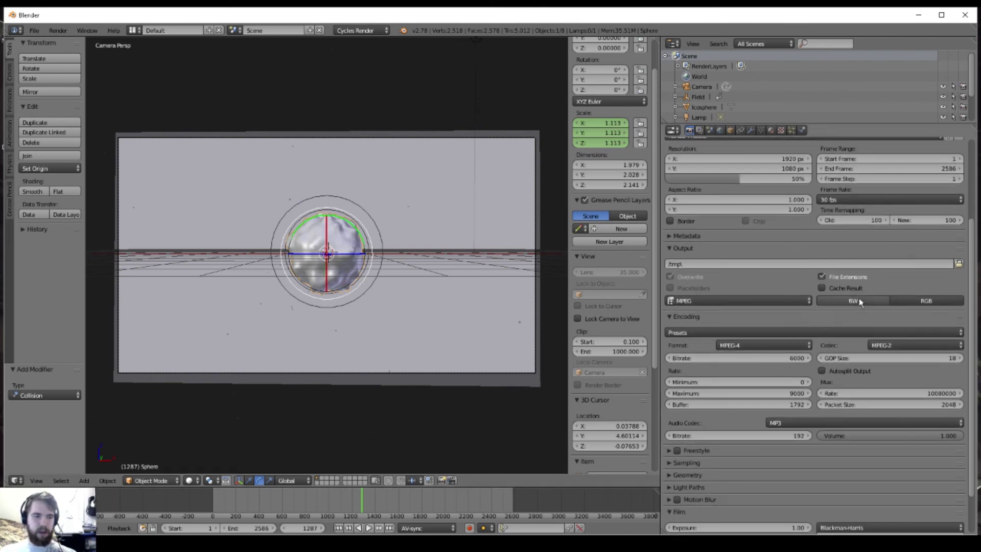
Set the render output path to a folder named tutorial inside the Beard folder on the Desktop
left_click(959, 264)
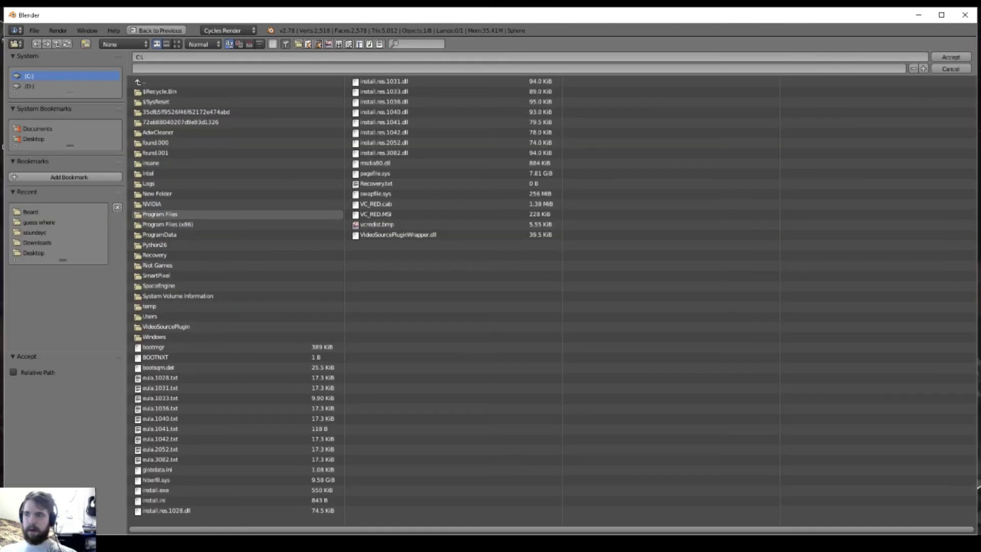
left_click(36, 139)
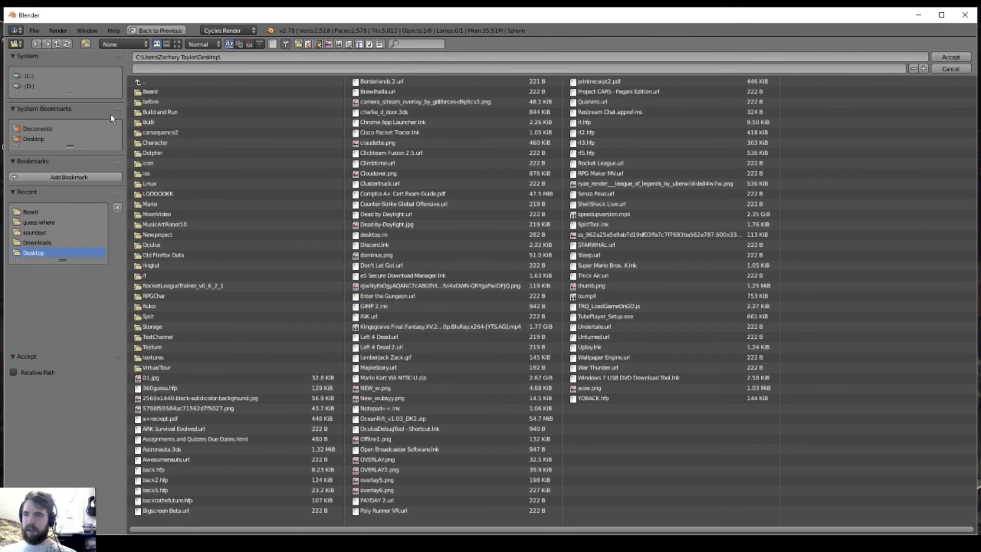
left_click(155, 92)
left_click(160, 66)
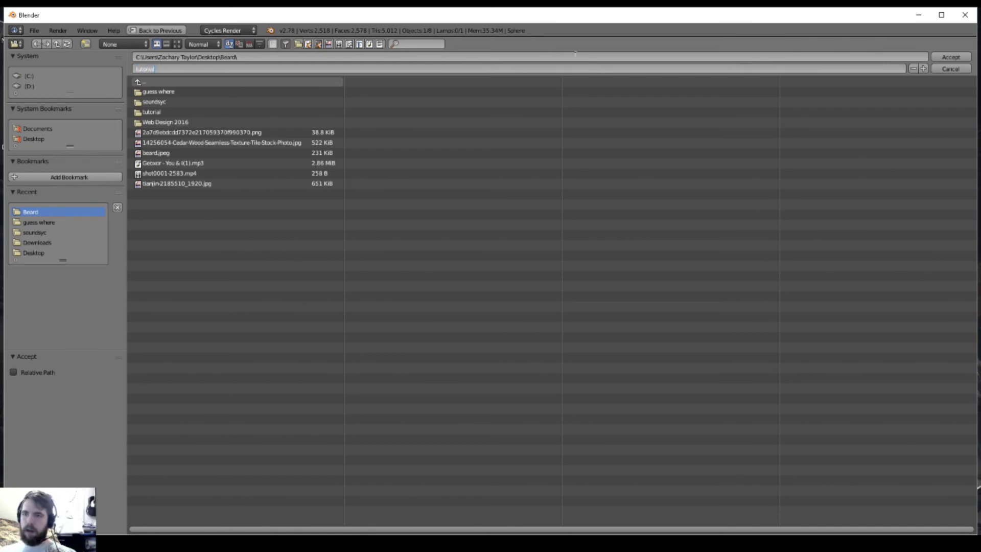
key("Return")
left_click(942, 54)
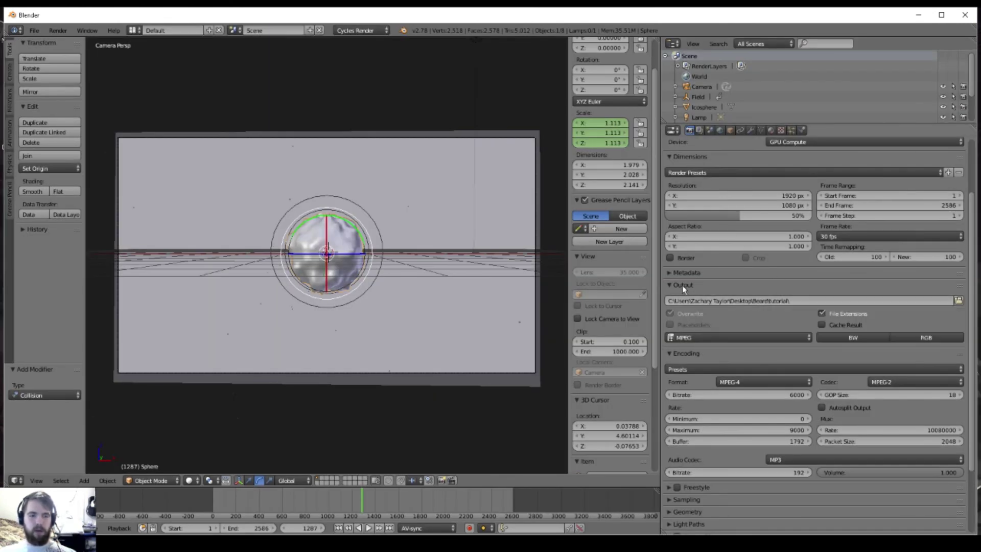
Set the render samples to 35 in the Sampling settings
scroll(779, 384, "down", 4)
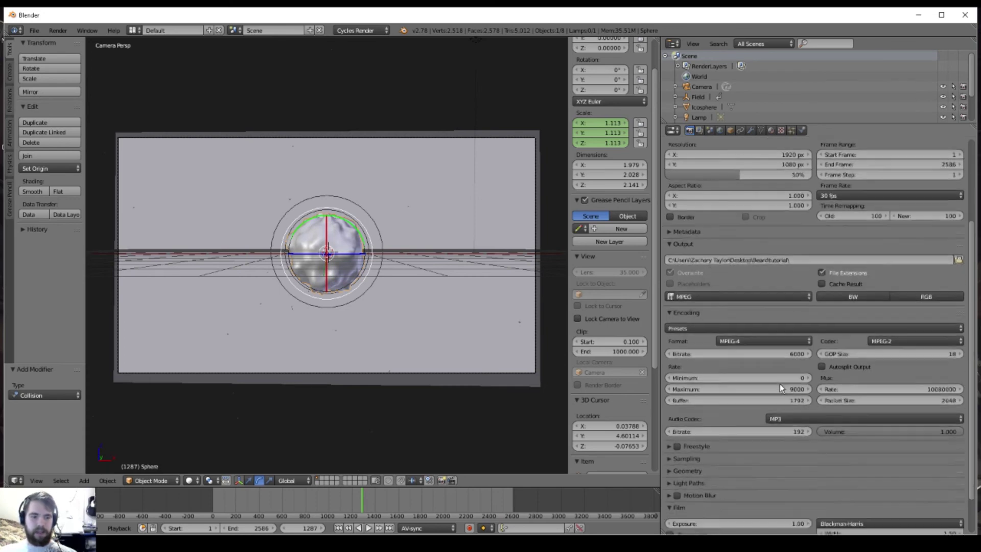
left_click(670, 461)
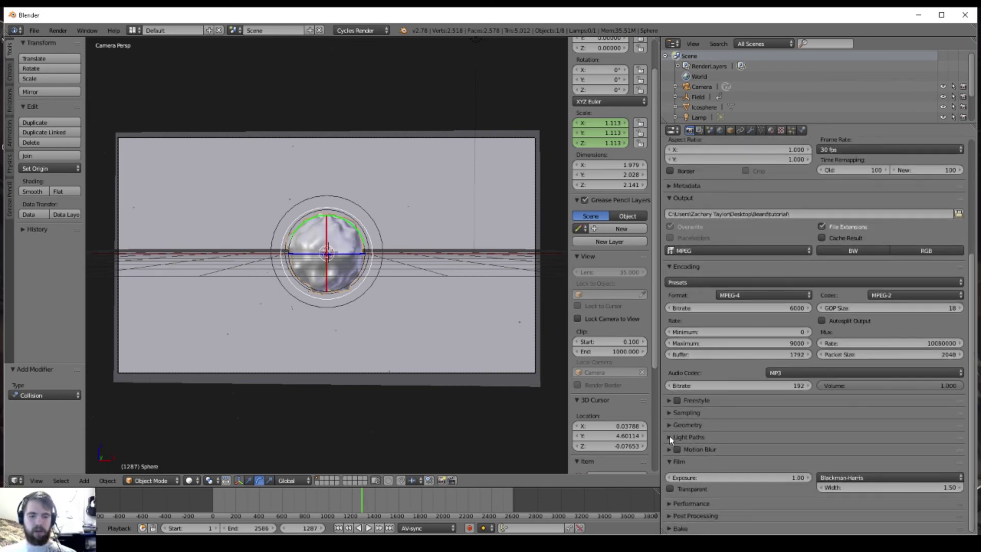
left_click(668, 412)
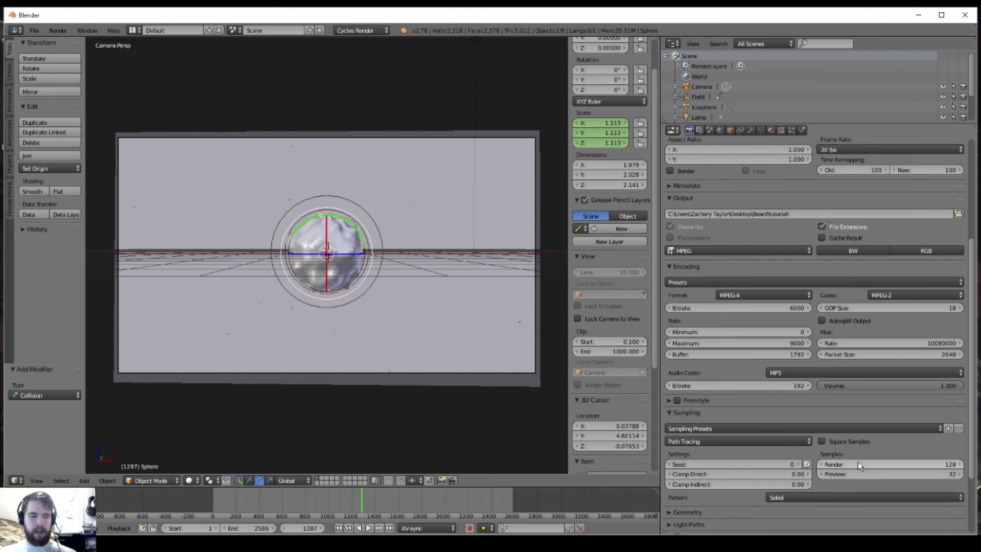
left_click(842, 464)
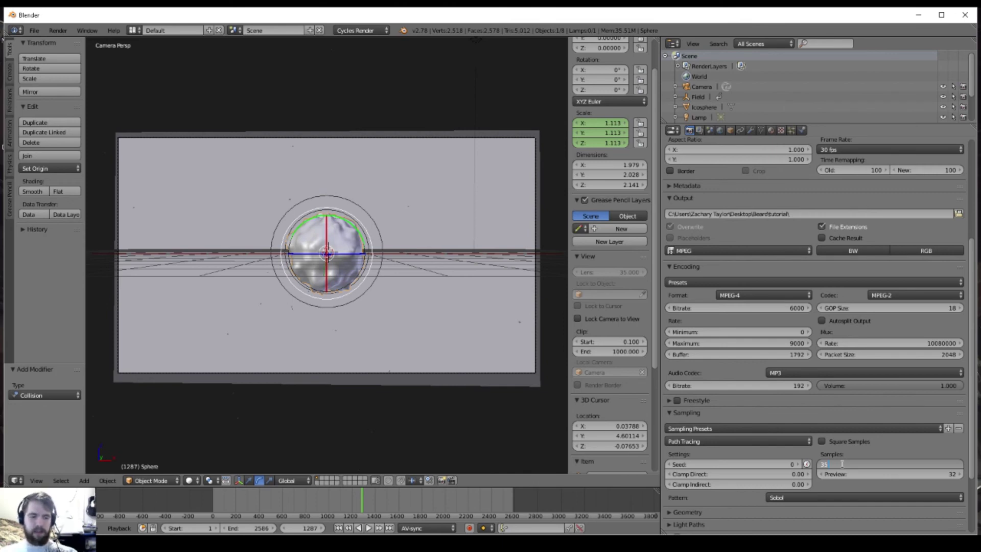
Set the render threads to Fixed and the tile size to 264 by 264 in the Performance settings
scroll(843, 464, "down", 4)
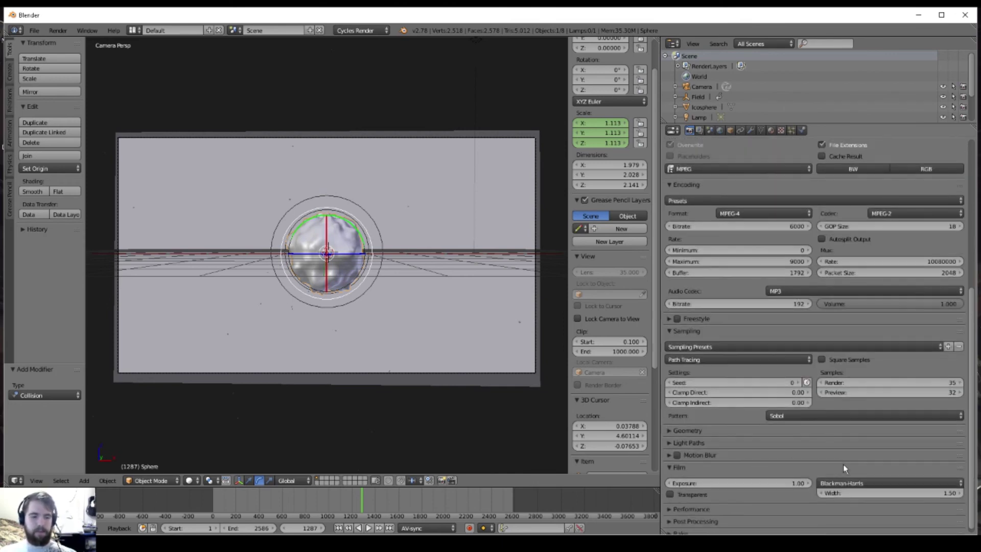
scroll(705, 424, "down", 1)
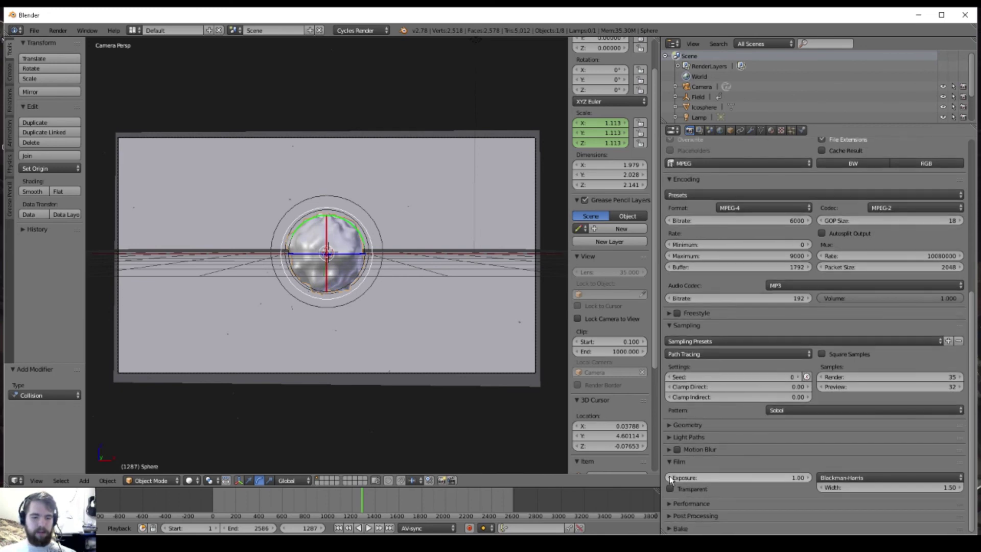
left_click(690, 504)
scroll(673, 501, "down", 5)
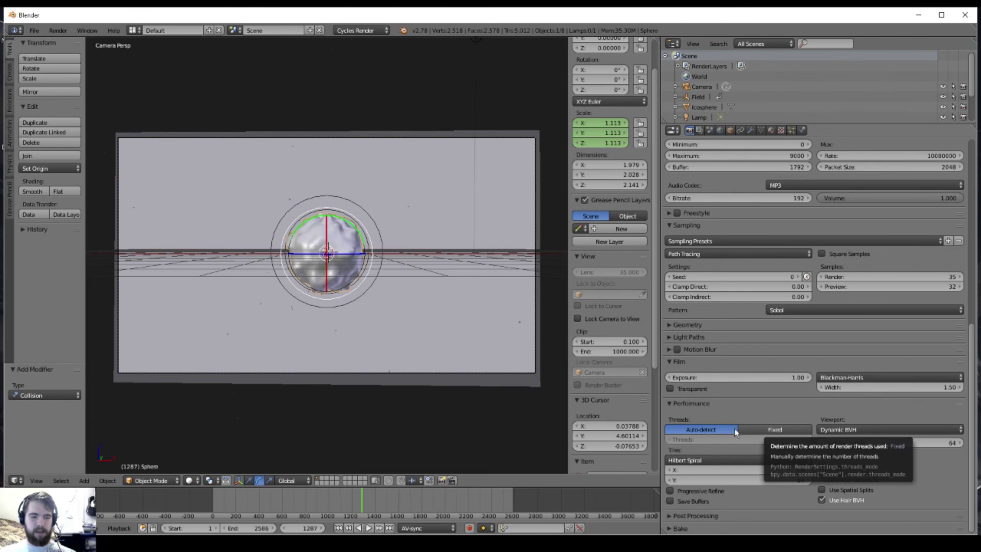
left_click(766, 429)
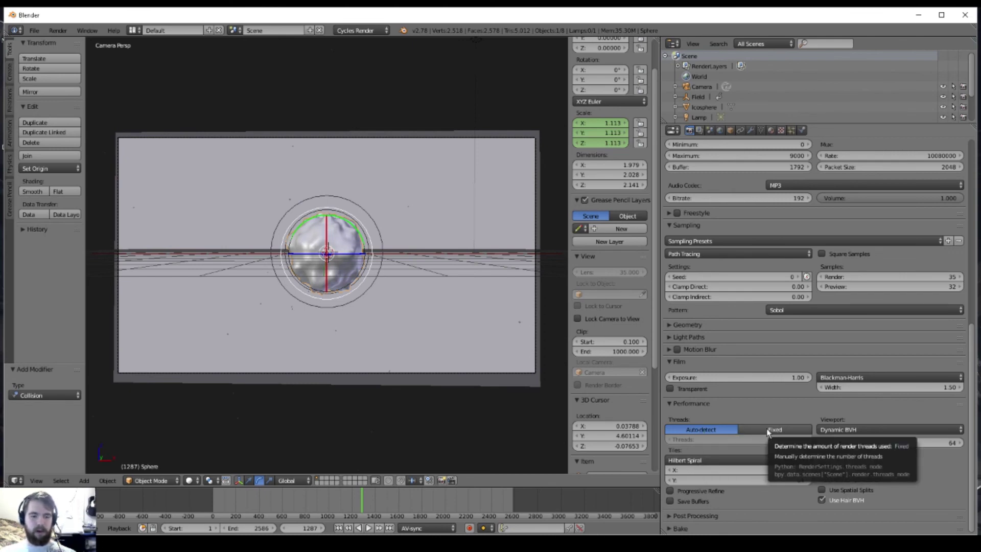
left_click(731, 470)
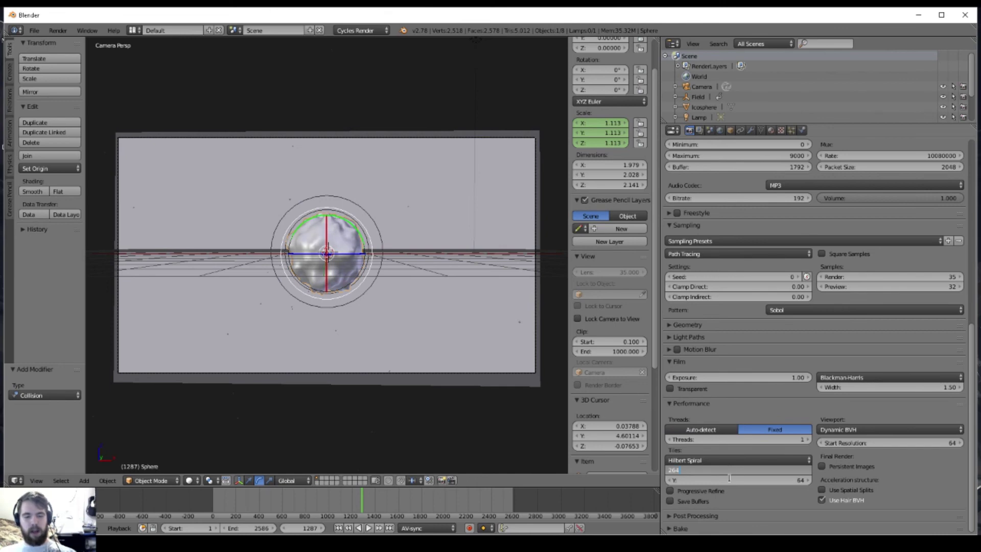
key("Tab")
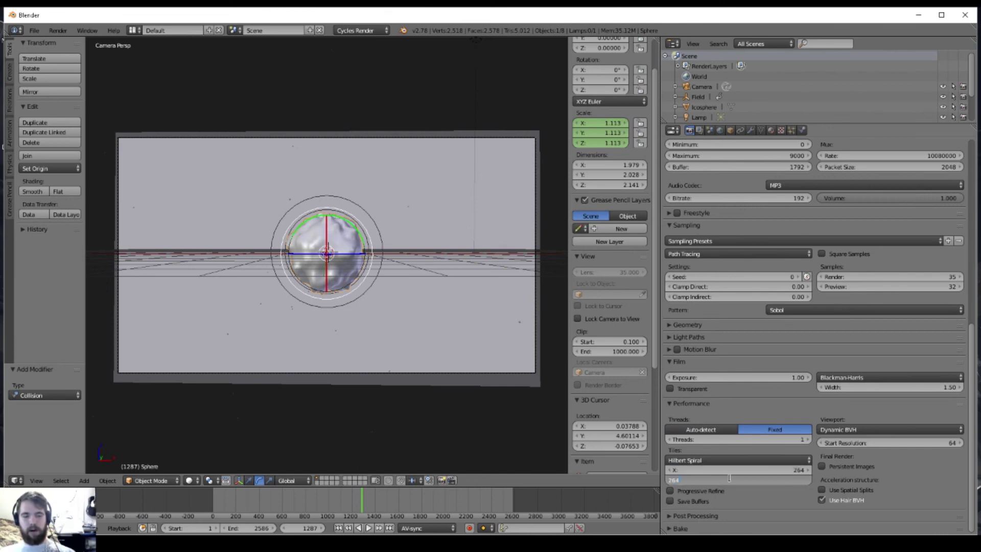
key("Return")
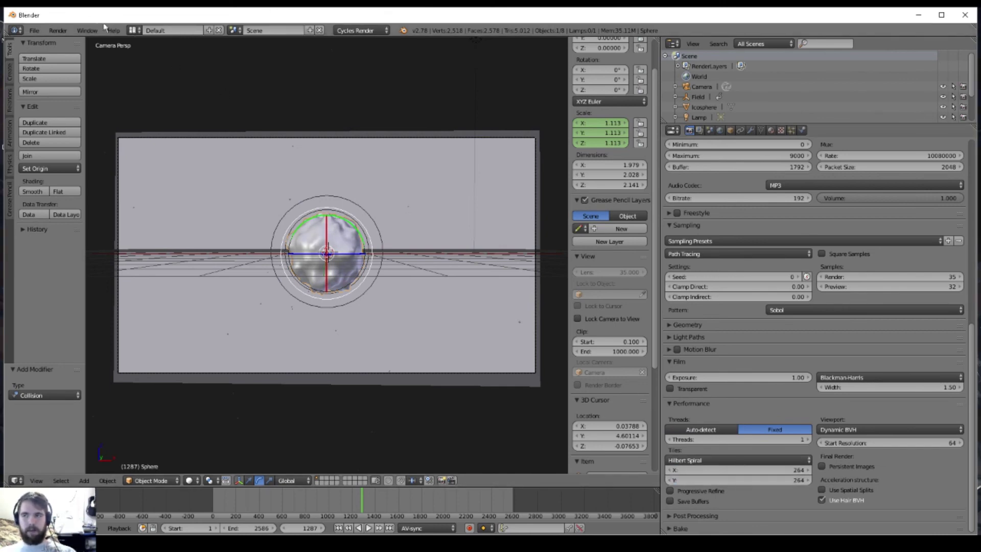
Render a test image of frame 1287, then move to frame 832 and return to the 3D view
left_click(51, 32)
left_click(60, 39)
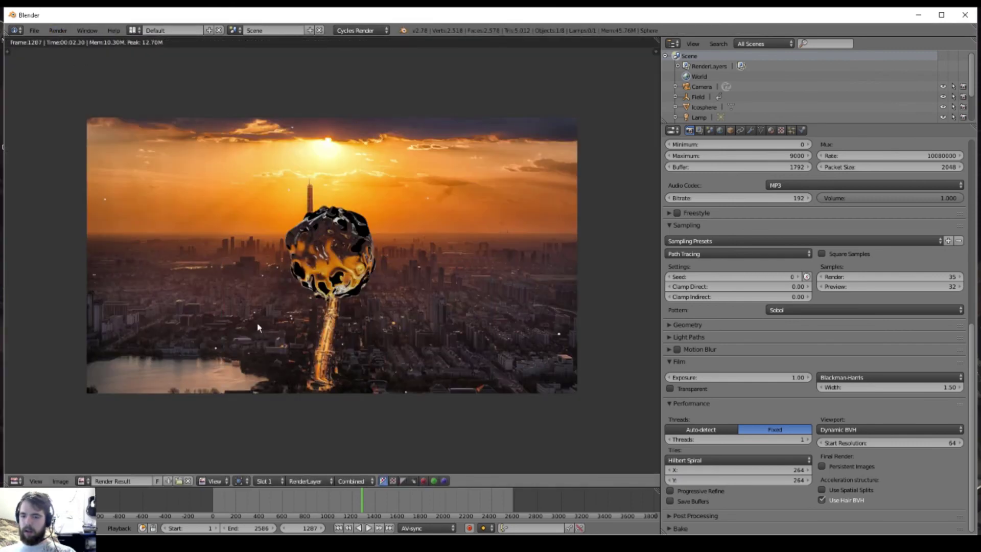
left_click(309, 493)
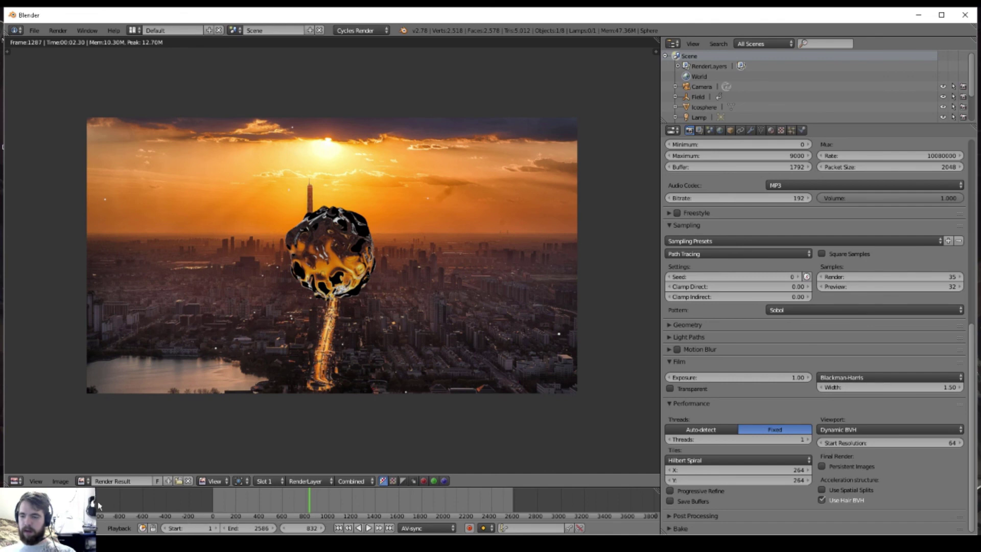
left_click(16, 481)
left_click(19, 469)
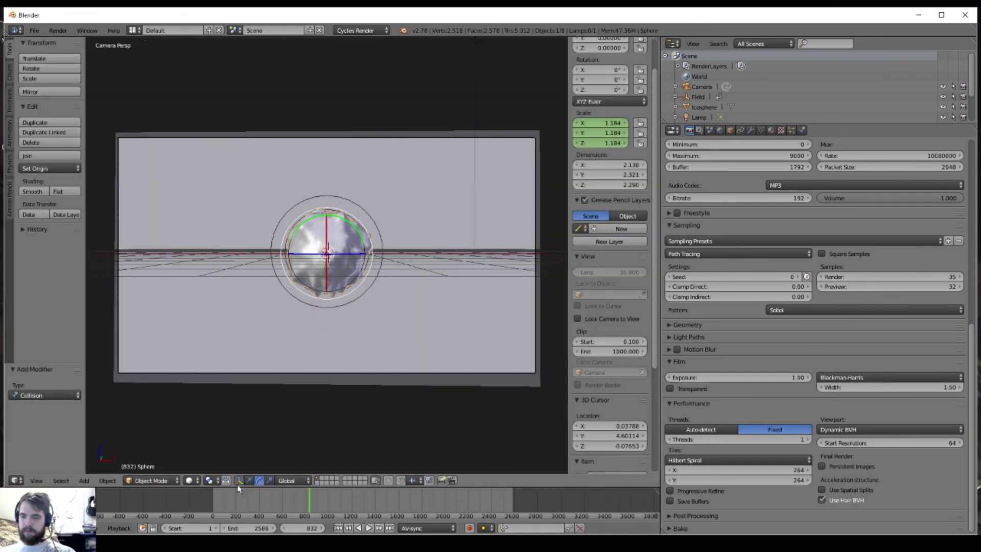
Play the animation from frame 414 to frame 617 and render that frame to examine the sphere and particles
left_click(260, 501)
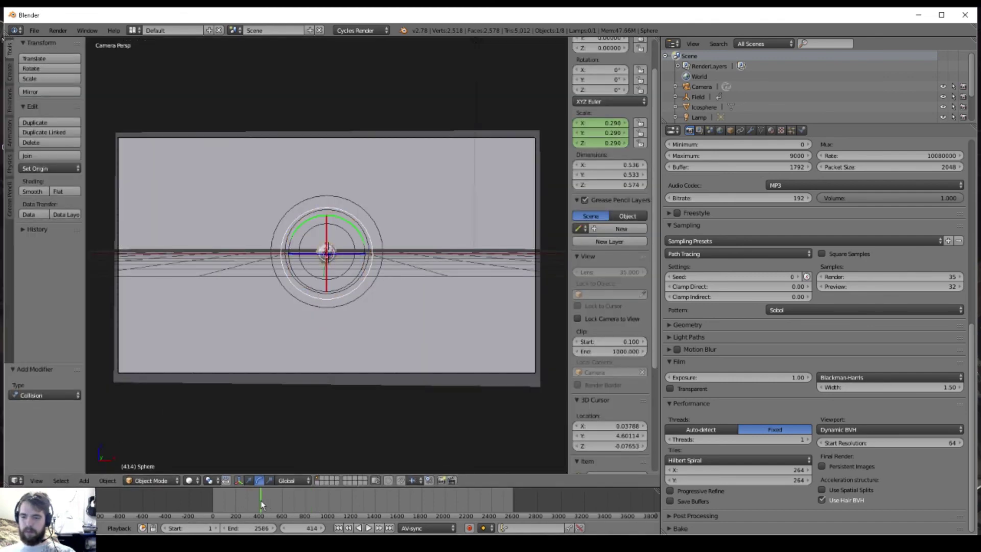
left_click(369, 528)
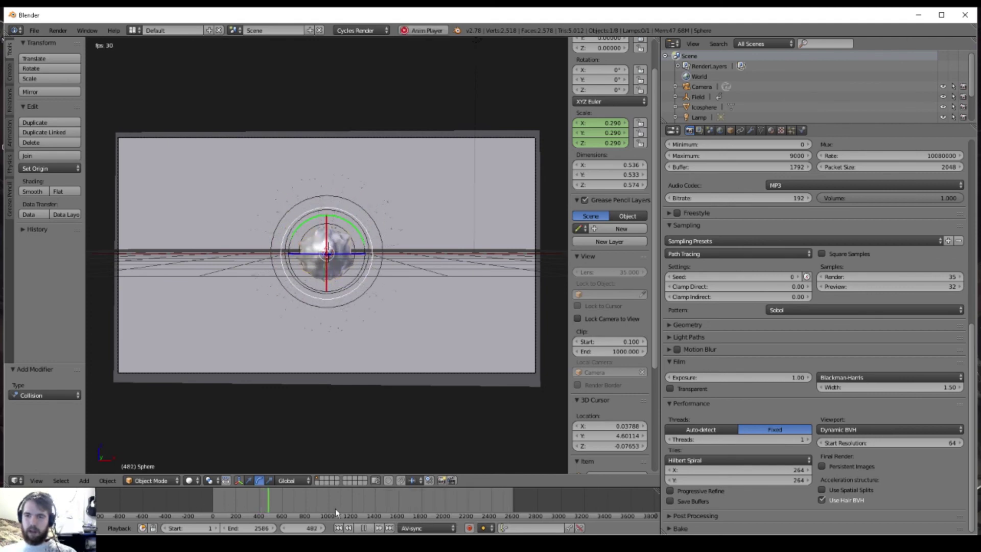
left_click(364, 528)
left_click(57, 31)
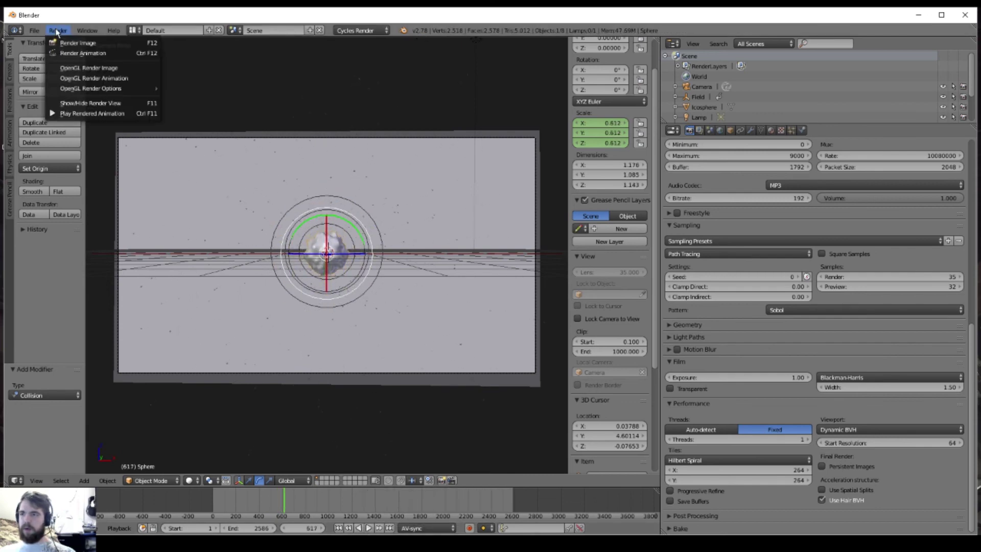
left_click(57, 43)
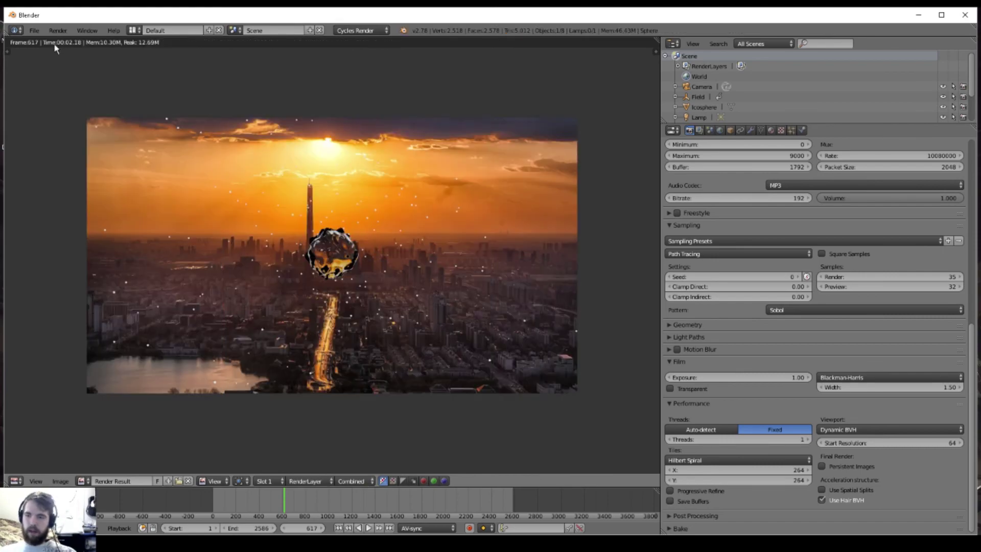
scroll(432, 276, "up", 5)
scroll(333, 221, "down", 4)
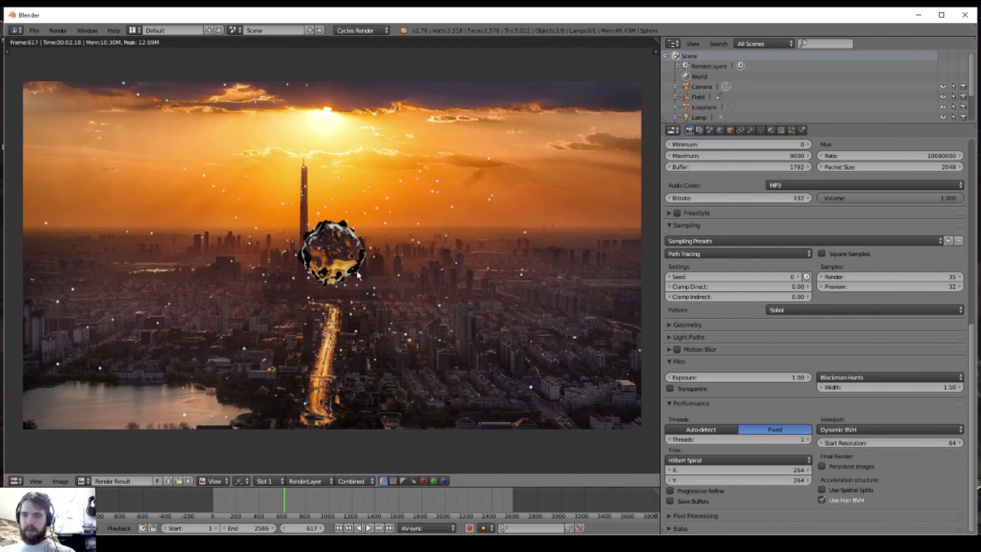
Start rendering the full animation from frame 1
left_click(53, 33)
left_click(60, 54)
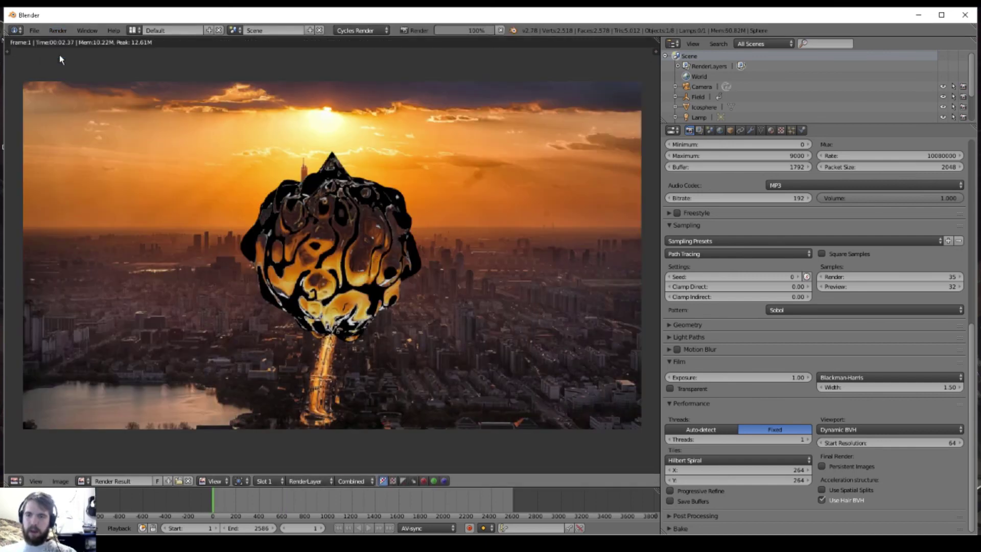
scroll(292, 268, "down", 1)
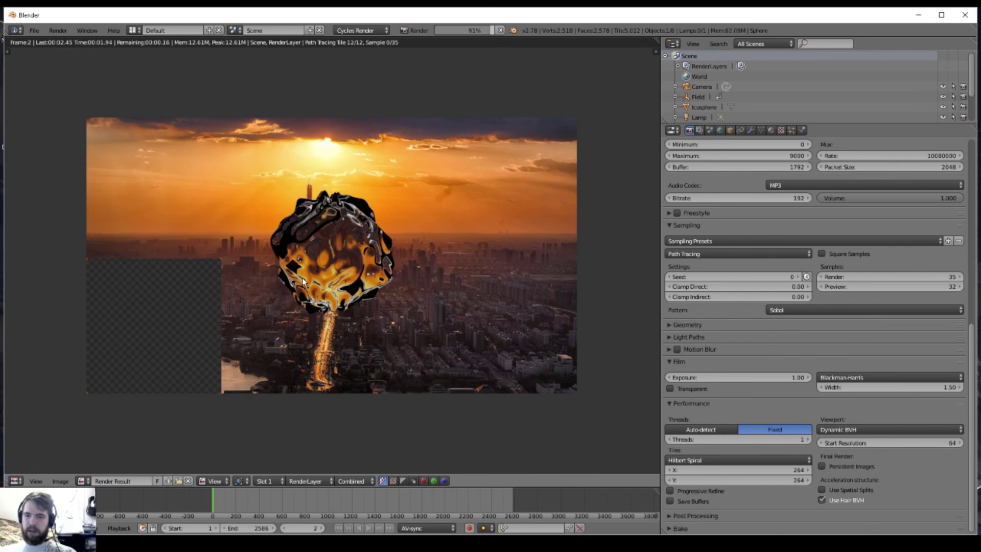